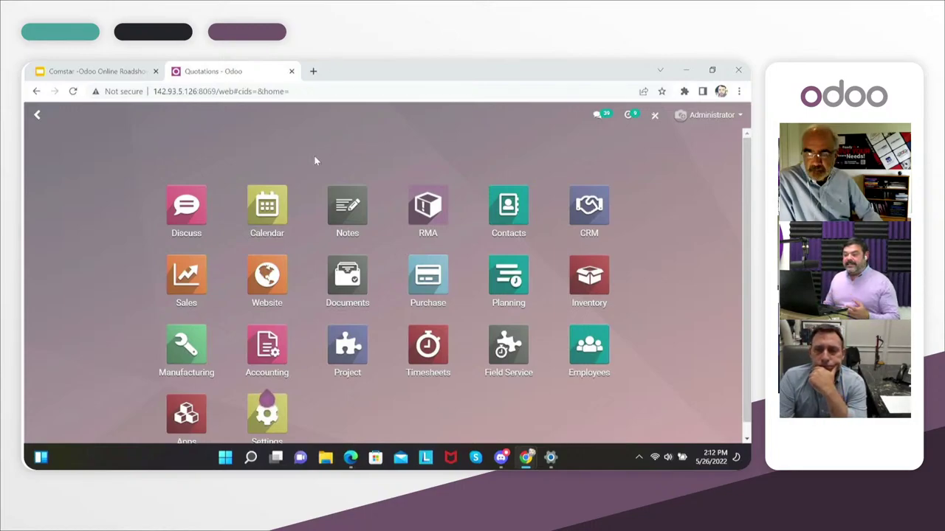
Search the apps for "custo" and open the CRM customers list
{"action": "type", "text": "c"}
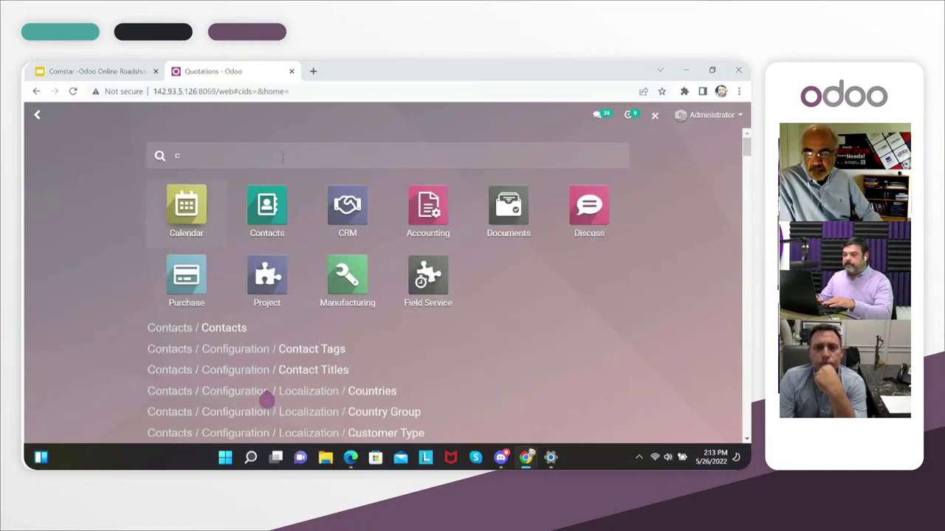
{"action": "type", "text": "usto"}
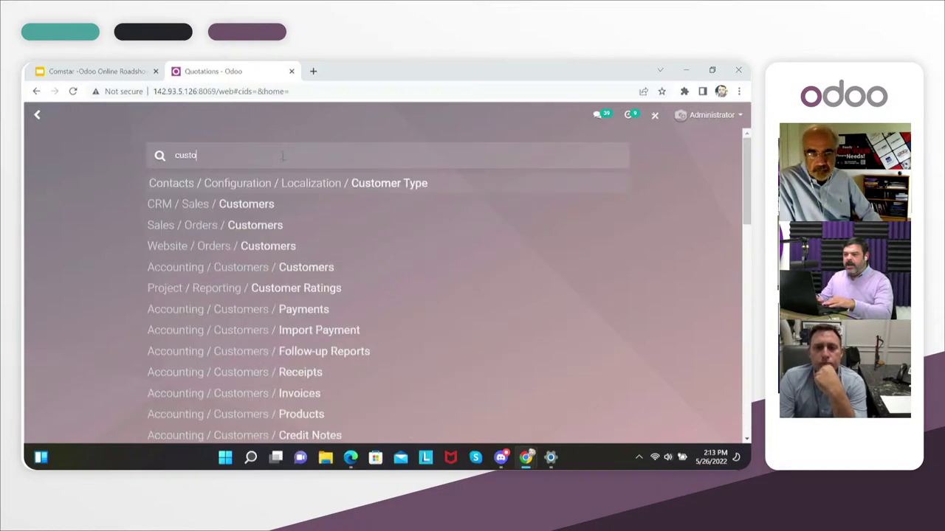
{"action": "left_click", "coordinate": [258, 211]}
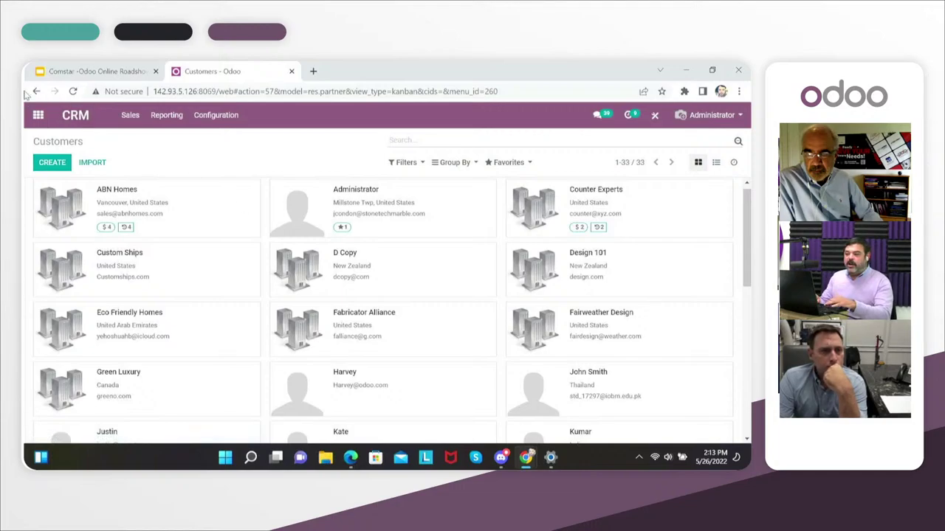
Open the Contacts app and display the contacts as a list
{"action": "left_click", "coordinate": [88, 117]}
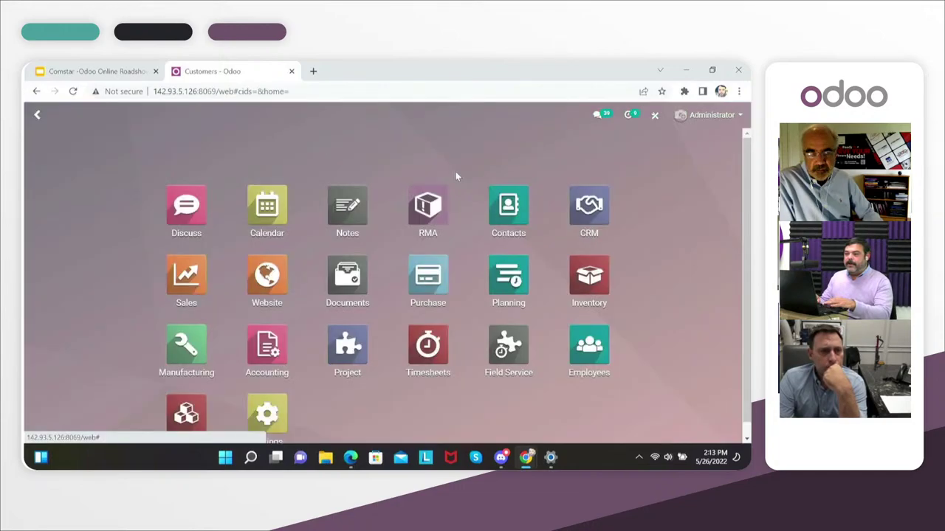
{"action": "left_click", "coordinate": [504, 191]}
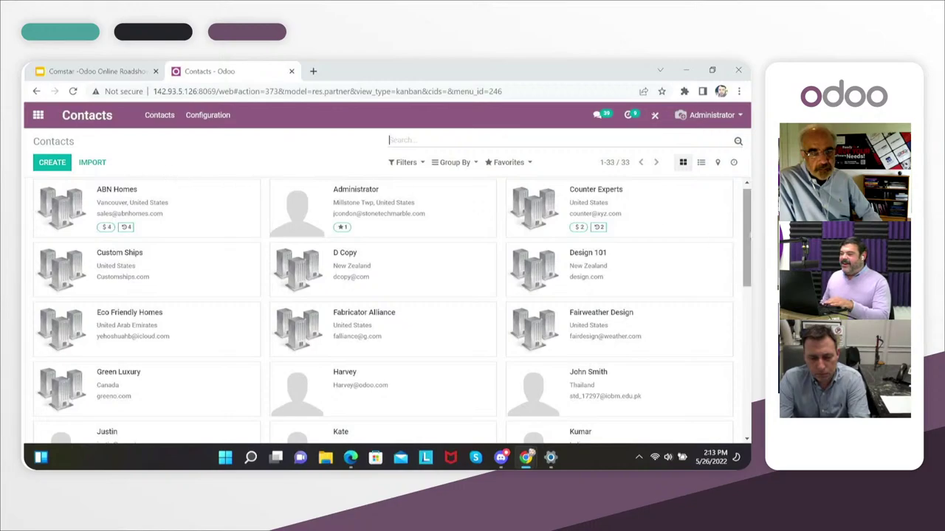
{"action": "mouse_move", "coordinate": [746, 230]}
{"action": "left_mouse_down"}
{"action": "mouse_move", "coordinate": [744, 361]}
{"action": "mouse_move", "coordinate": [742, 220]}
{"action": "left_mouse_up"}
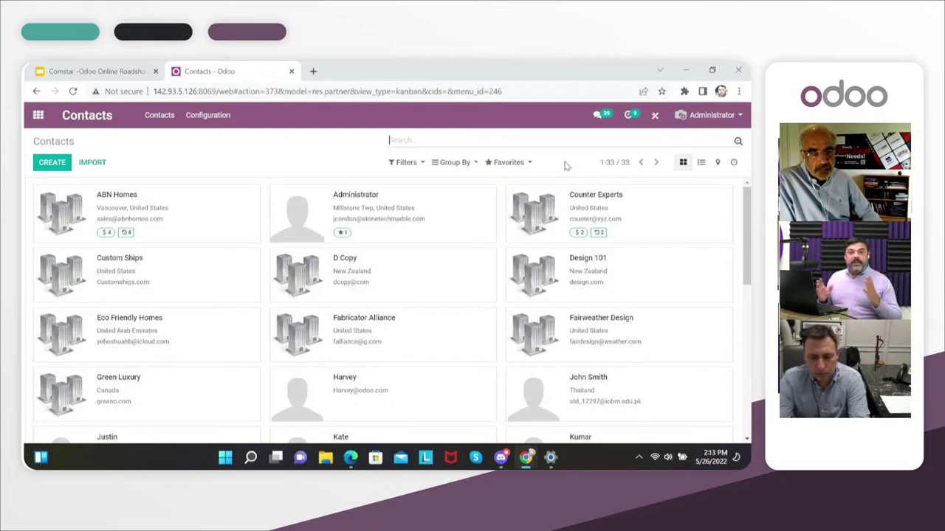
{"action": "left_click", "coordinate": [700, 169]}
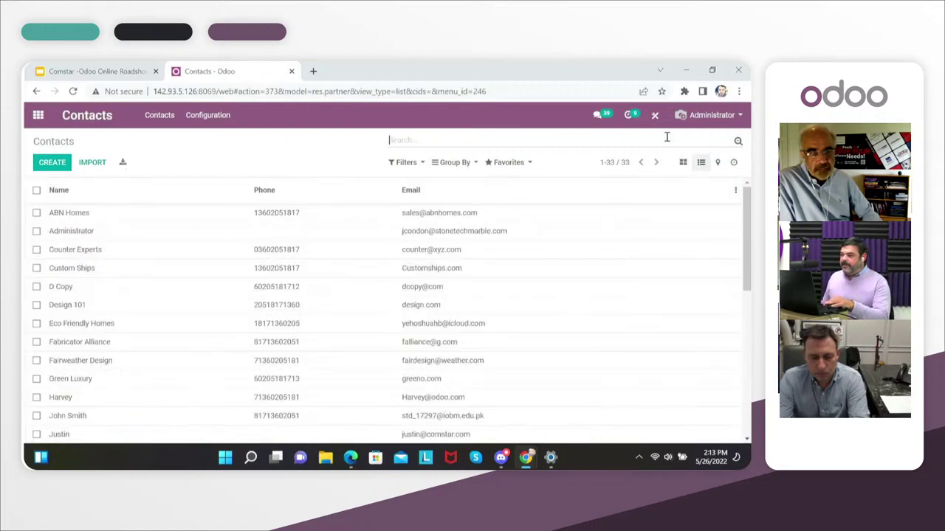
Review the grouping and filter options available for the contacts list
{"action": "left_click", "coordinate": [453, 163]}
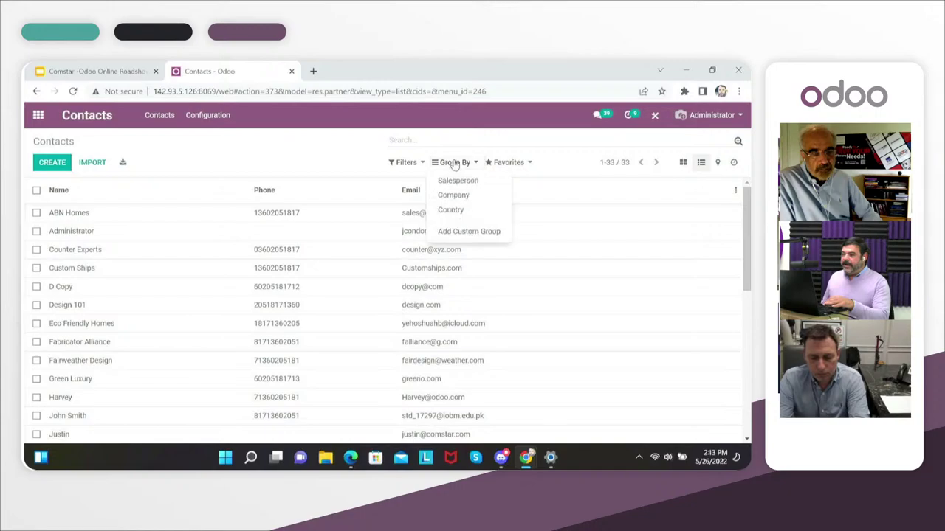
{"action": "left_click", "coordinate": [406, 164]}
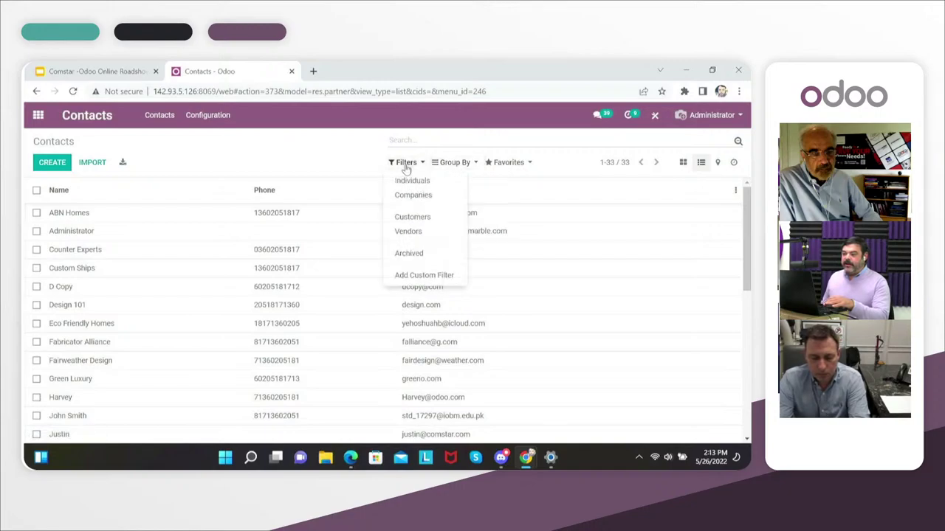
{"action": "left_click", "coordinate": [296, 172]}
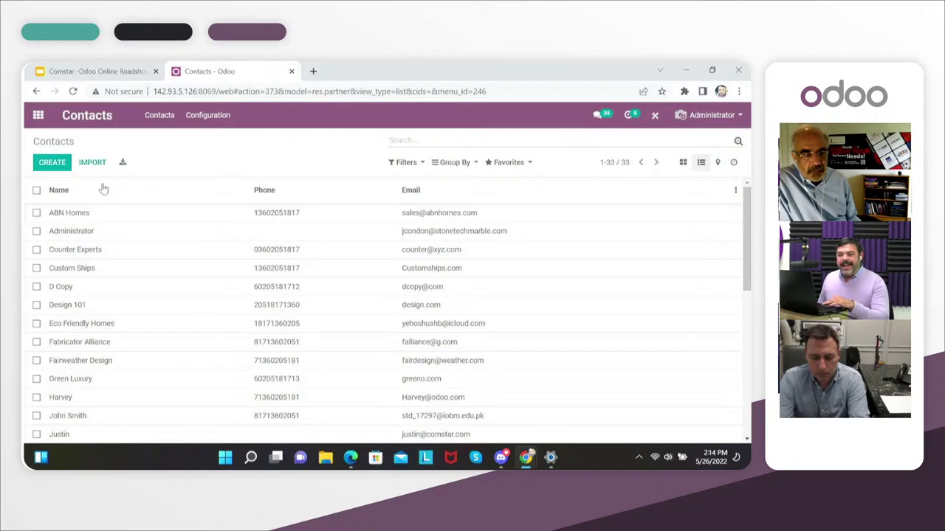
Open the ABN Homes contact and review its details, linked records and activity log
{"action": "left_click", "coordinate": [68, 213]}
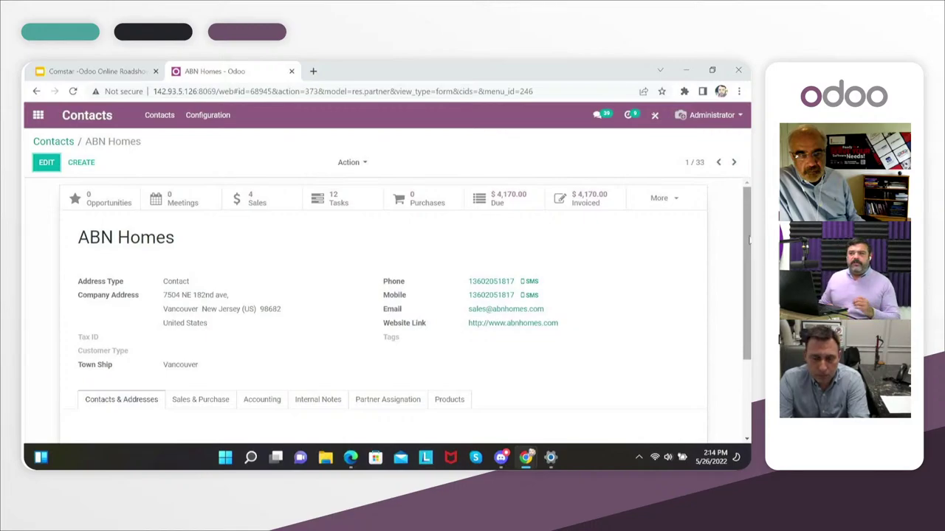
{"action": "left_click_drag", "start_coordinate": [748, 239], "coordinate": [740, 203]}
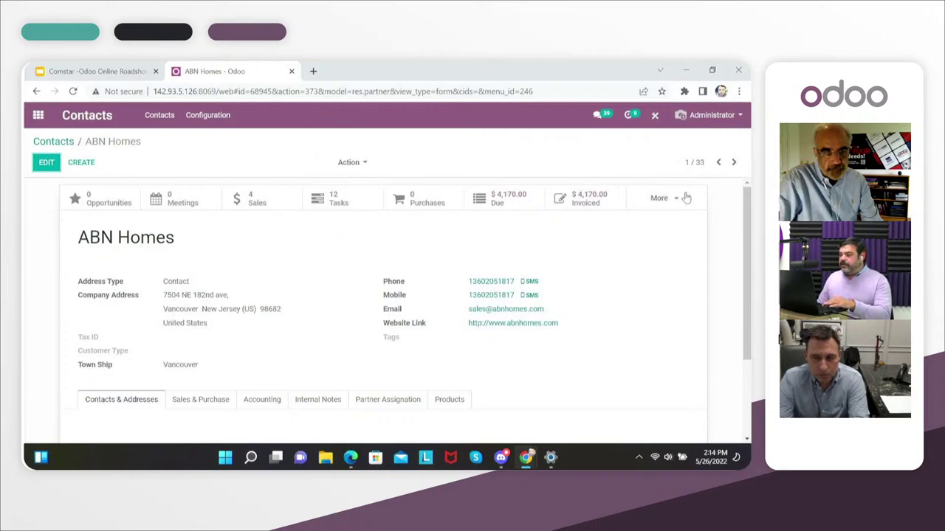
{"action": "scroll", "coordinate": [747, 244], "scroll_direction": "down", "scroll_amount": 1}
{"action": "left_click_drag", "start_coordinate": [747, 244], "coordinate": [743, 321]}
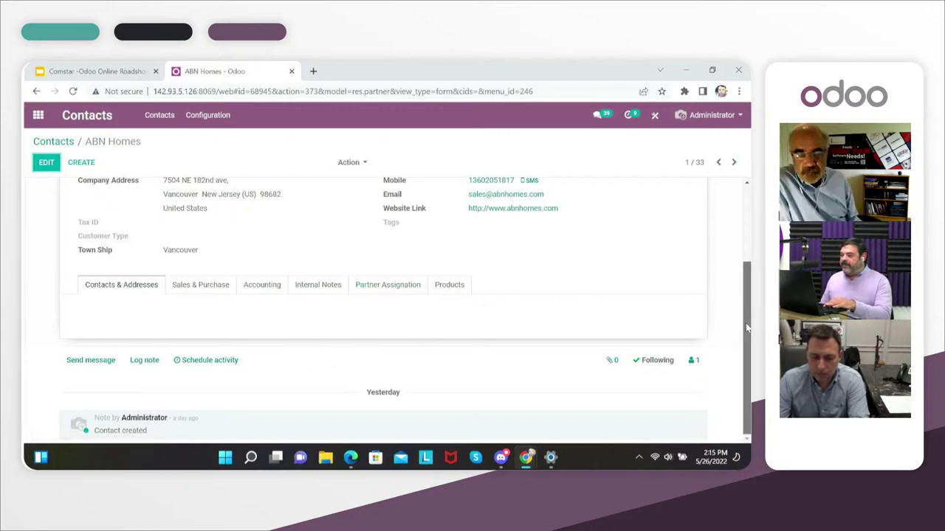
{"action": "left_click_drag", "start_coordinate": [743, 324], "coordinate": [737, 236]}
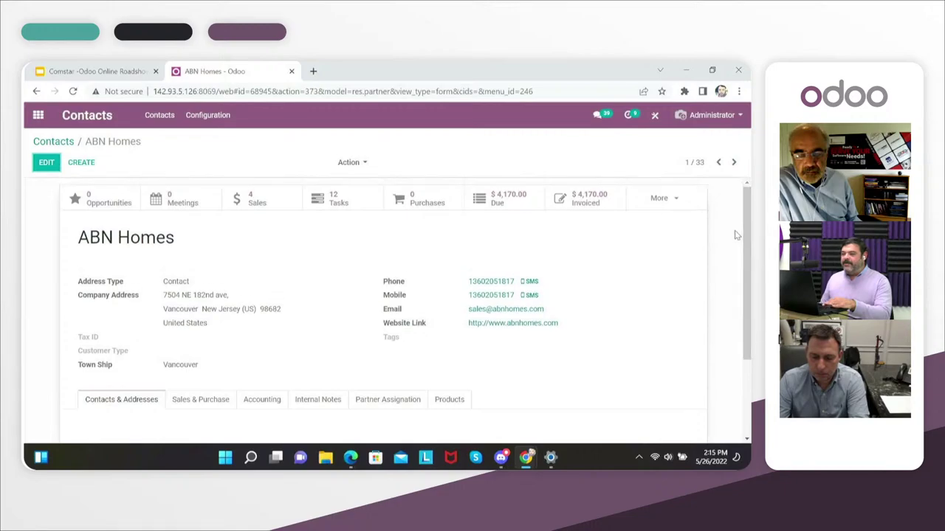
Open the Sales app's quotations list from the home screen
{"action": "left_click", "coordinate": [38, 115]}
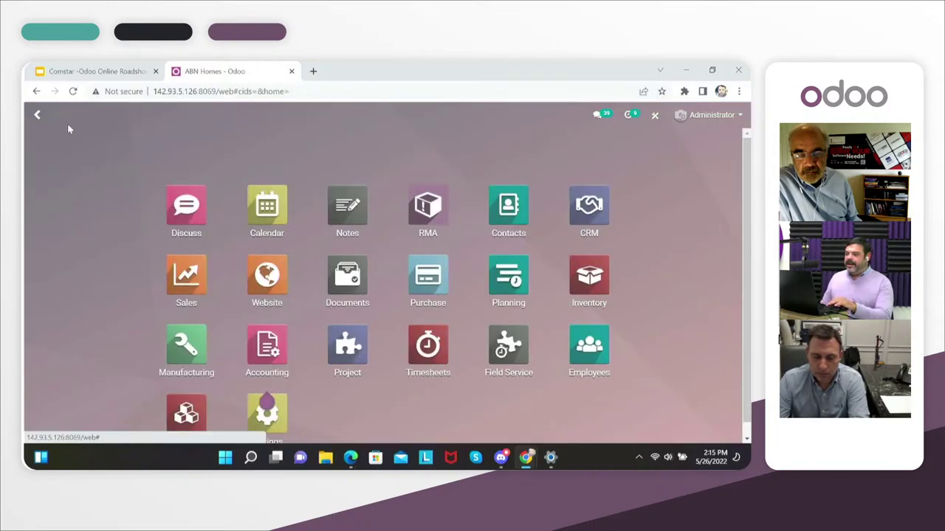
{"action": "left_click", "coordinate": [194, 272]}
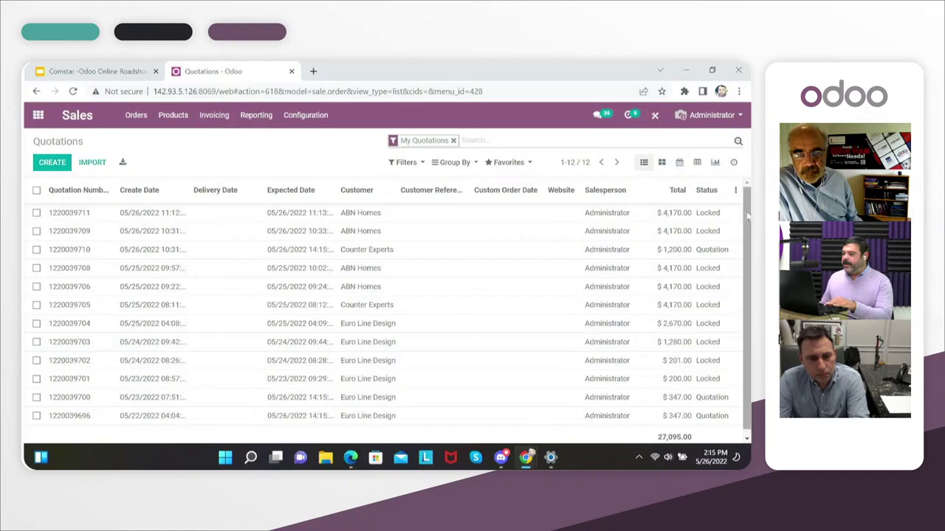
{"action": "scroll", "coordinate": [747, 219], "scroll_direction": "down", "scroll_amount": 1}
{"action": "scroll", "coordinate": [746, 211], "scroll_direction": "up", "scroll_amount": 1}
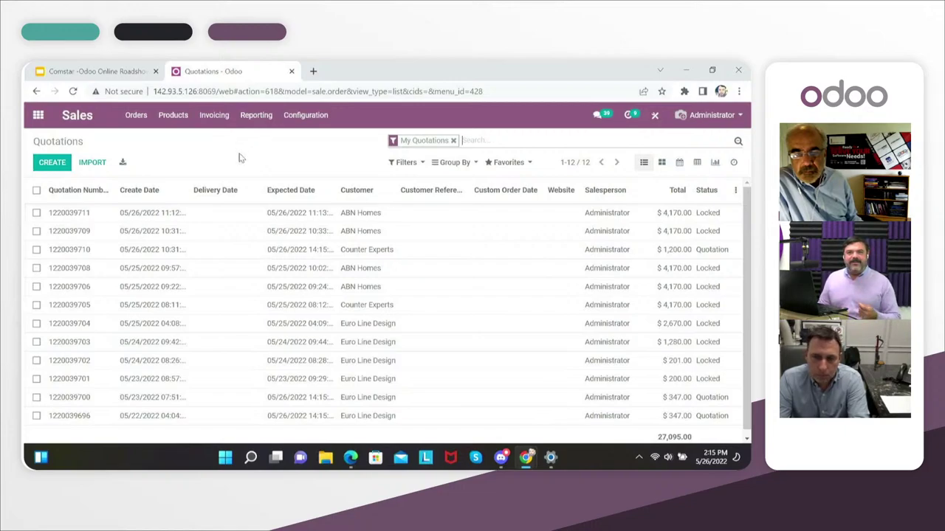
Create a new quotation with ABN Homes as the customer
{"action": "left_click", "coordinate": [50, 165]}
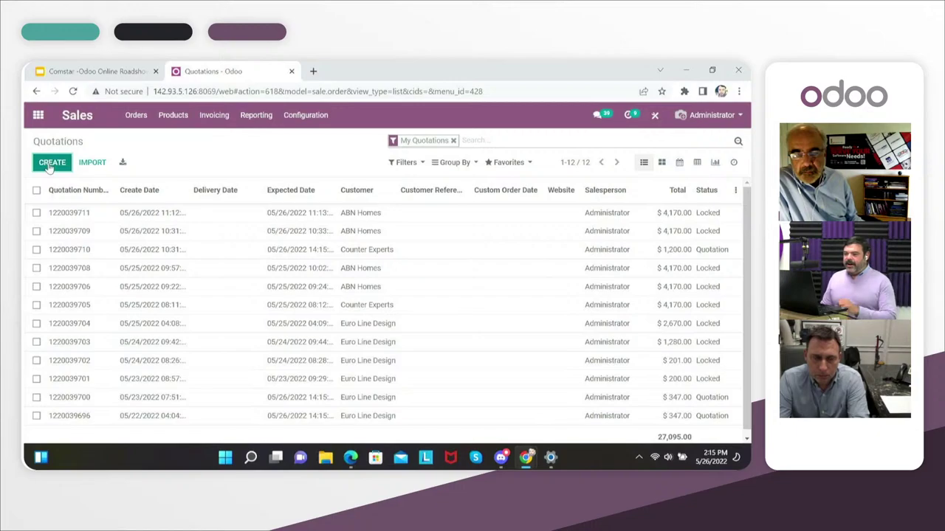
{"action": "left_click", "coordinate": [50, 165]}
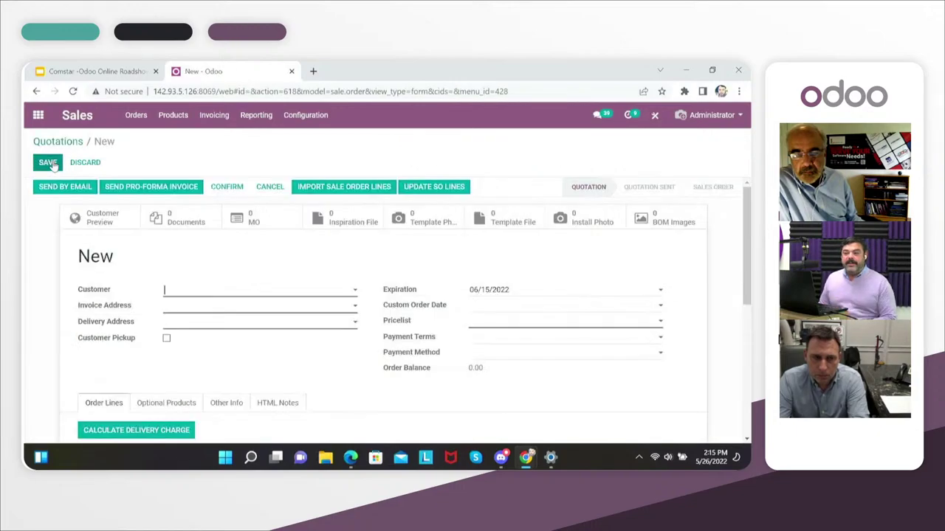
{"action": "left_click", "coordinate": [49, 163]}
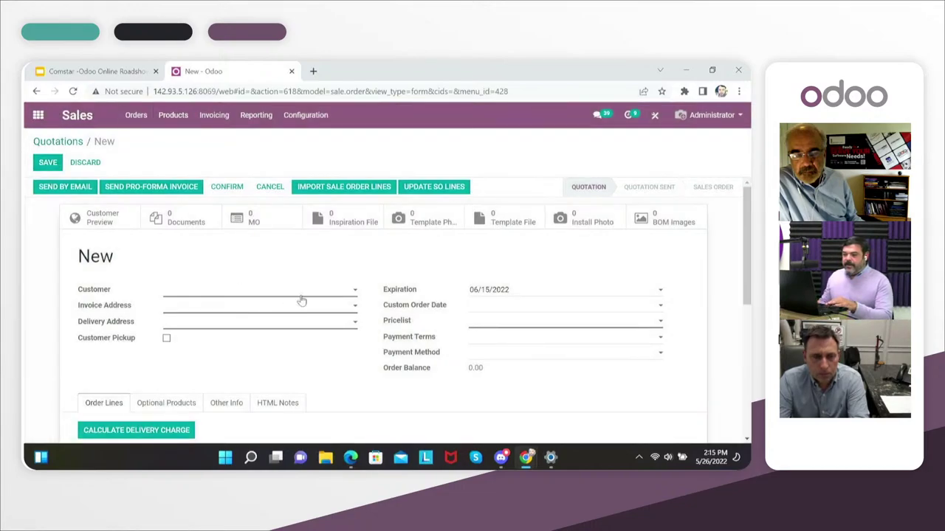
{"action": "left_click", "coordinate": [345, 292]}
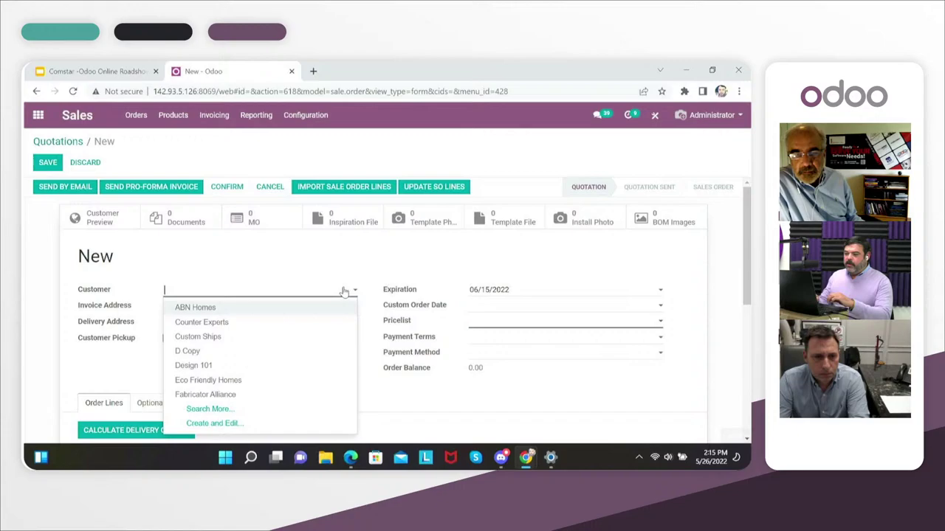
{"action": "left_click", "coordinate": [212, 310]}
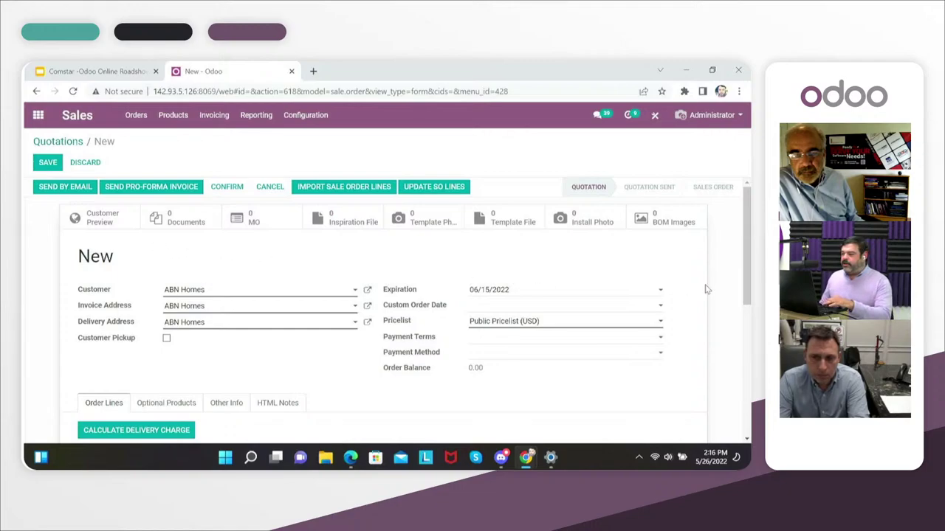
Add a product line to the quotation's order lines and start creating a new bill of material for it
{"action": "mouse_move", "coordinate": [748, 281]}
{"action": "left_mouse_down"}
{"action": "mouse_move", "coordinate": [747, 291]}
{"action": "mouse_move", "coordinate": [747, 274]}
{"action": "left_mouse_up"}
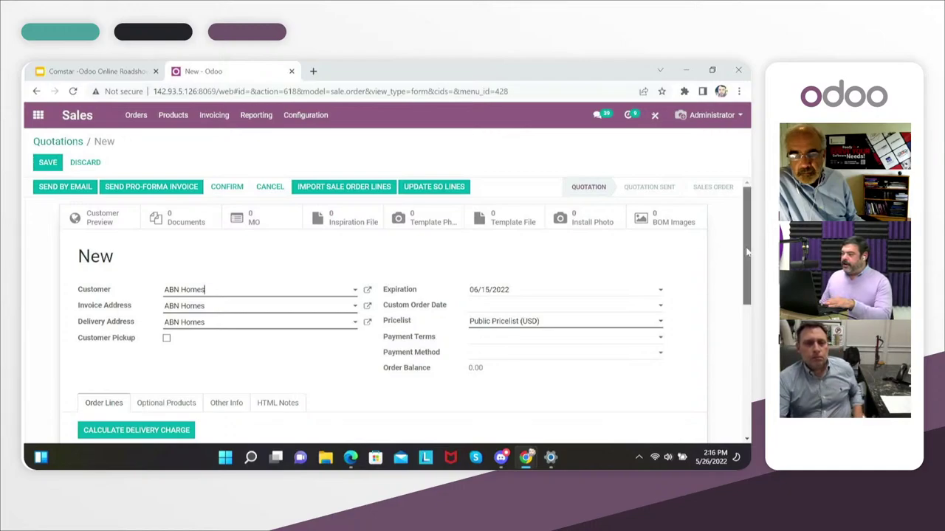
{"action": "scroll", "coordinate": [747, 253], "scroll_direction": "down", "scroll_amount": 2}
{"action": "scroll", "coordinate": [748, 251], "scroll_direction": "up", "scroll_amount": 2}
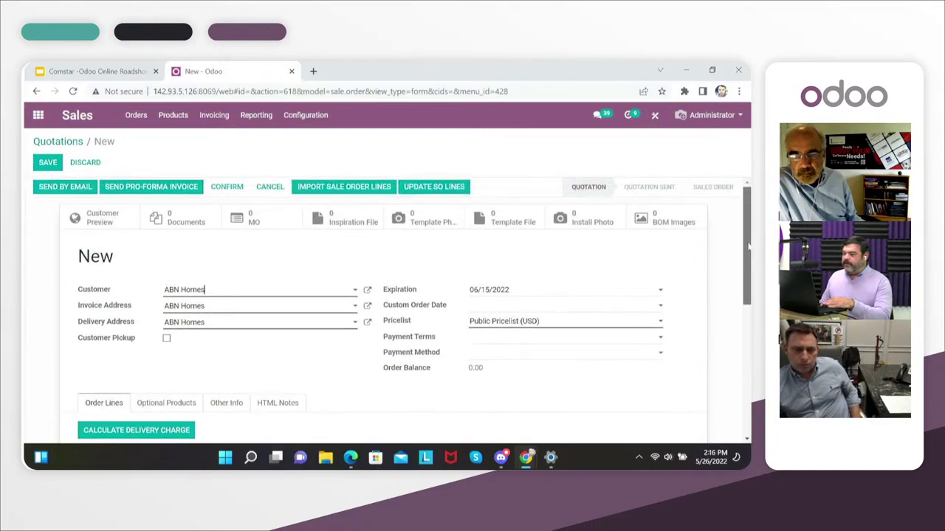
{"action": "left_click_drag", "start_coordinate": [748, 248], "coordinate": [747, 284]}
{"action": "mouse_move", "coordinate": [748, 285]}
{"action": "left_mouse_down"}
{"action": "mouse_move", "coordinate": [747, 264]}
{"action": "mouse_move", "coordinate": [748, 291]}
{"action": "left_mouse_up"}
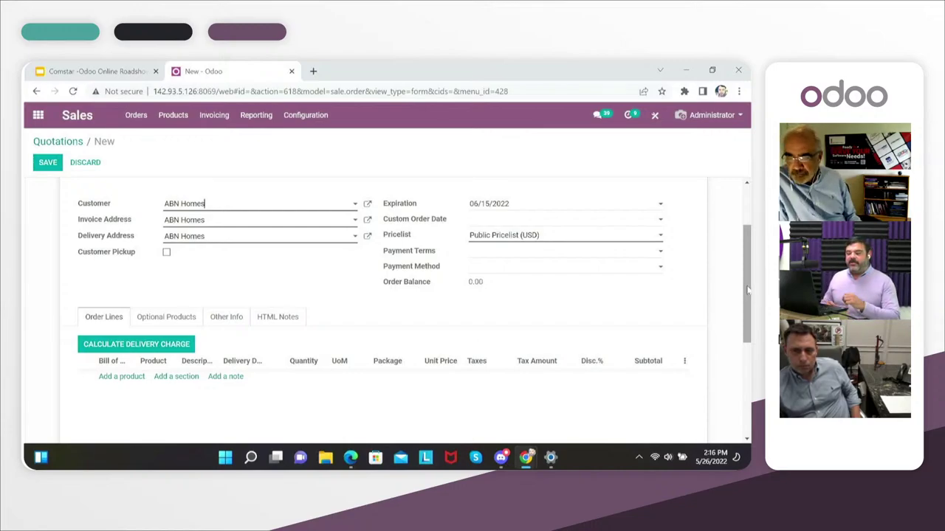
{"action": "left_click", "coordinate": [118, 376]}
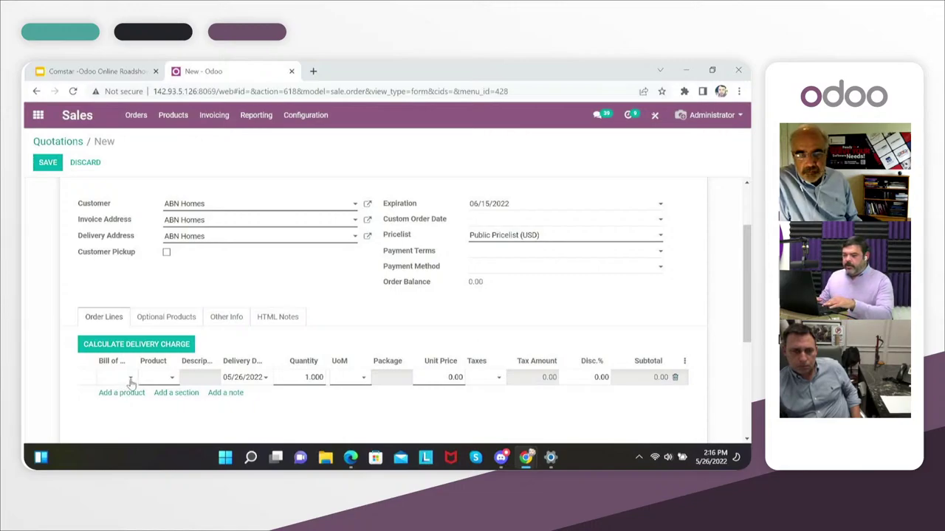
{"action": "left_click", "coordinate": [131, 379]}
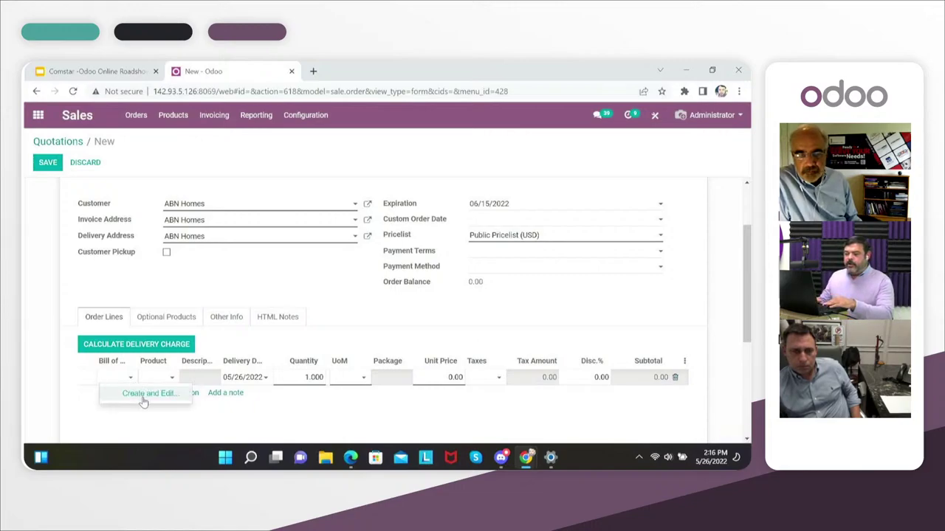
{"action": "left_click", "coordinate": [144, 397]}
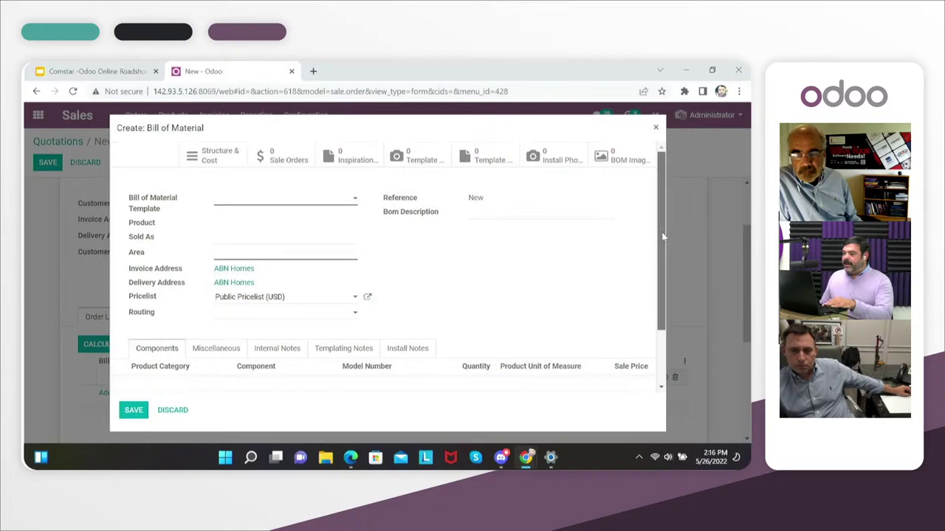
Choose the Counters template for the new bill of material and set its area to 1000
{"action": "mouse_move", "coordinate": [660, 233]}
{"action": "left_mouse_down"}
{"action": "mouse_move", "coordinate": [664, 276]}
{"action": "mouse_move", "coordinate": [665, 220]}
{"action": "left_mouse_up"}
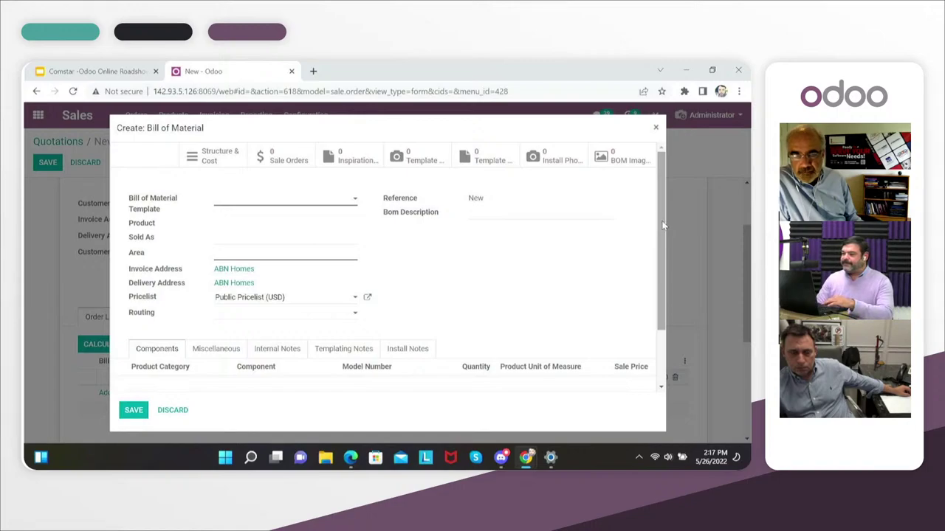
{"action": "left_click", "coordinate": [353, 205]}
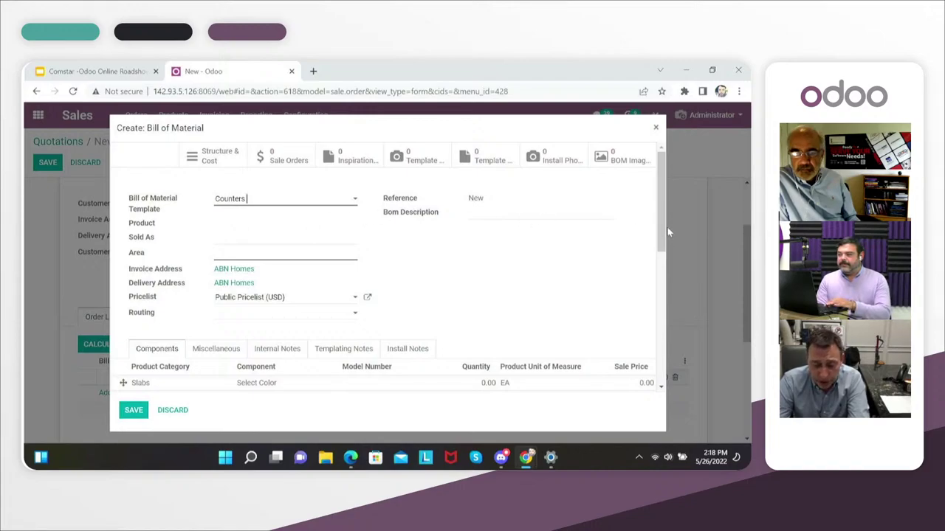
{"action": "left_click_drag", "start_coordinate": [661, 233], "coordinate": [663, 248]}
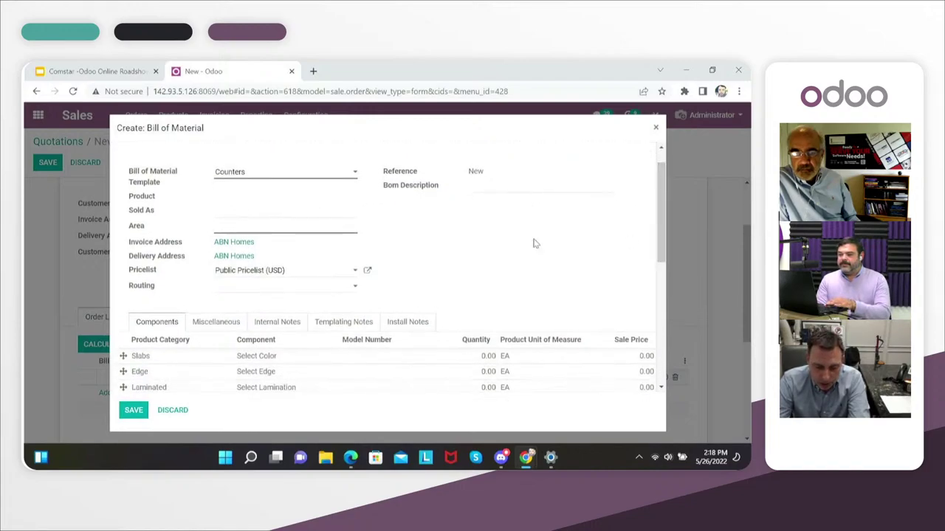
{"action": "left_click", "coordinate": [334, 229]}
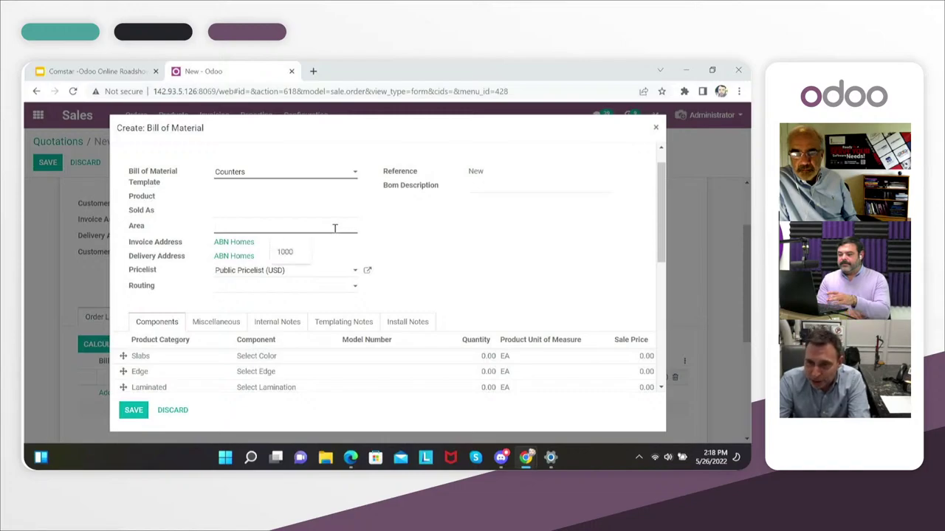
{"action": "type", "text": "1000"}
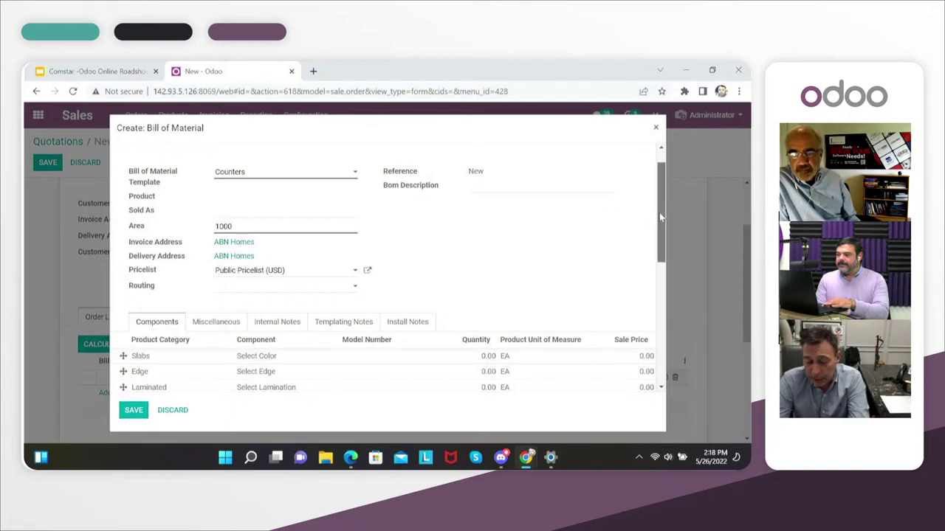
{"action": "mouse_move", "coordinate": [659, 212]}
{"action": "left_mouse_down"}
{"action": "mouse_move", "coordinate": [663, 332]}
{"action": "mouse_move", "coordinate": [656, 195]}
{"action": "left_mouse_up"}
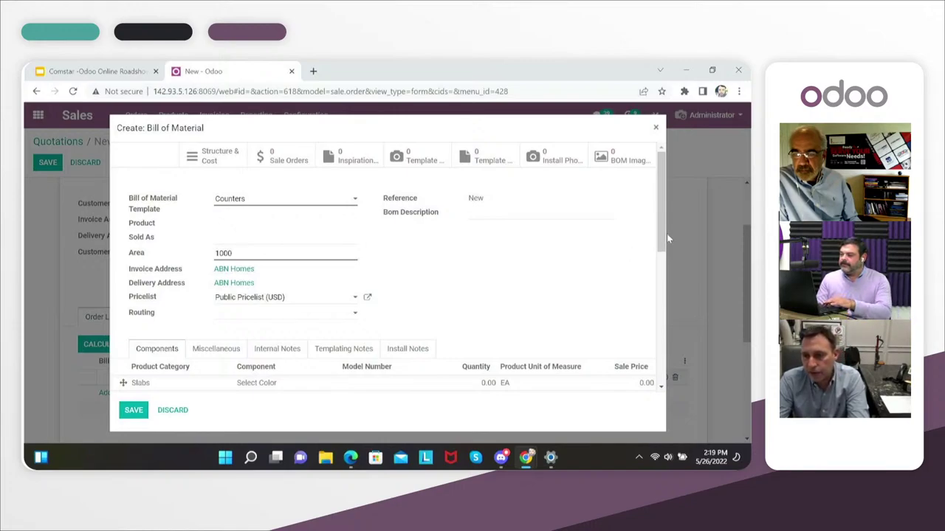
{"action": "mouse_move", "coordinate": [656, 235]}
{"action": "left_mouse_down"}
{"action": "mouse_move", "coordinate": [658, 246]}
{"action": "mouse_move", "coordinate": [662, 237]}
{"action": "left_mouse_up"}
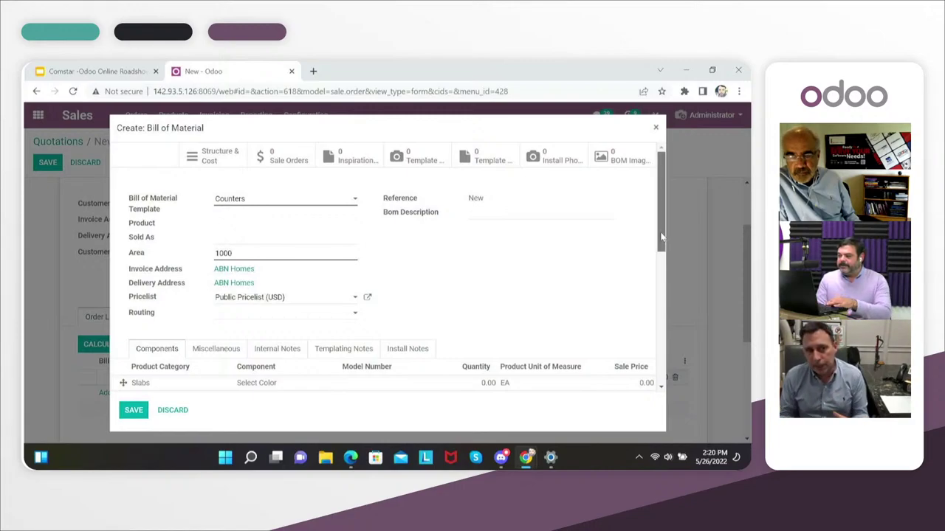
Set the Slabs component to 1cm Polished 60 sq ft Slab Portrush with a quantity of 40
{"action": "mouse_move", "coordinate": [661, 236]}
{"action": "left_mouse_down"}
{"action": "mouse_move", "coordinate": [670, 360]}
{"action": "mouse_move", "coordinate": [668, 233]}
{"action": "left_mouse_up"}
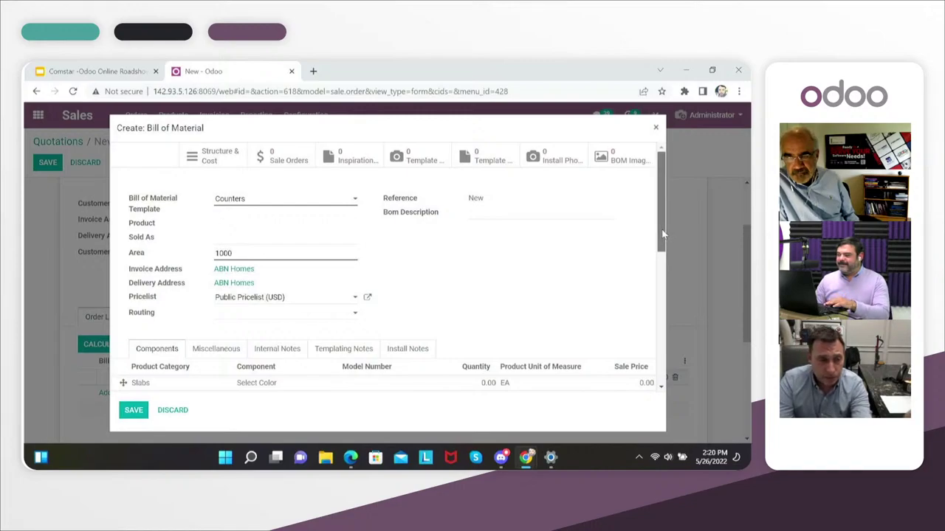
{"action": "left_click_drag", "start_coordinate": [662, 235], "coordinate": [665, 254]}
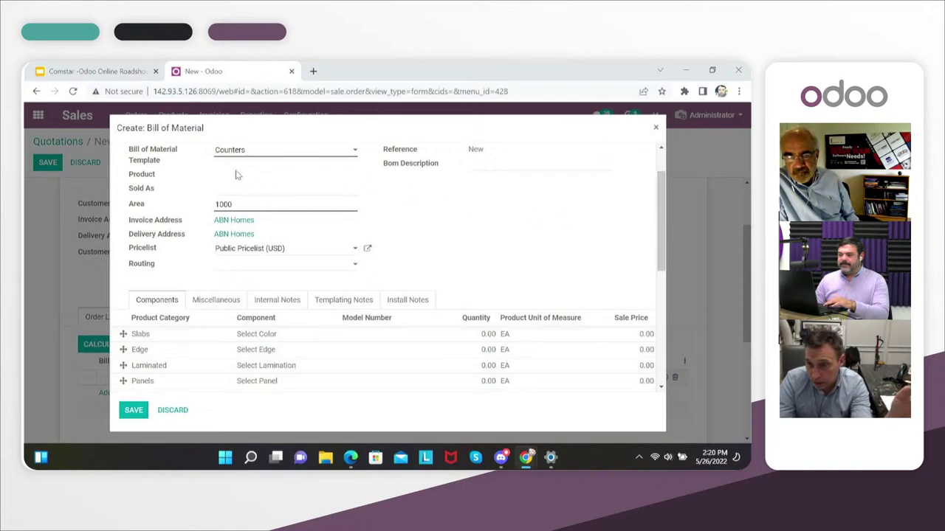
{"action": "left_click", "coordinate": [258, 338]}
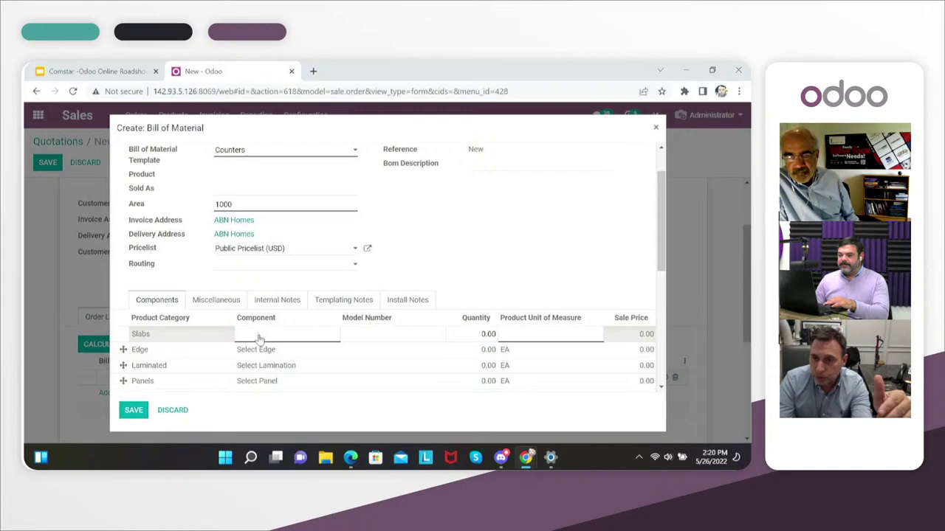
{"action": "left_click", "coordinate": [322, 334]}
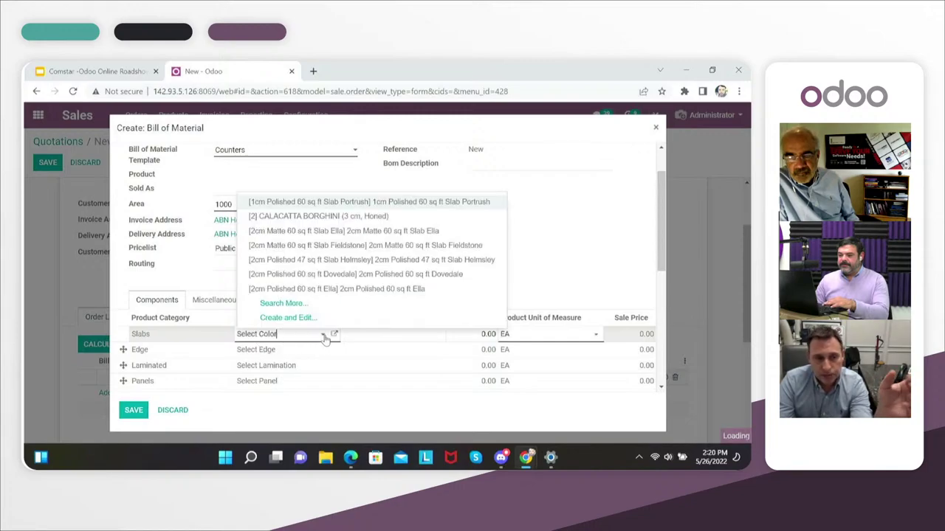
{"action": "left_click", "coordinate": [306, 201]}
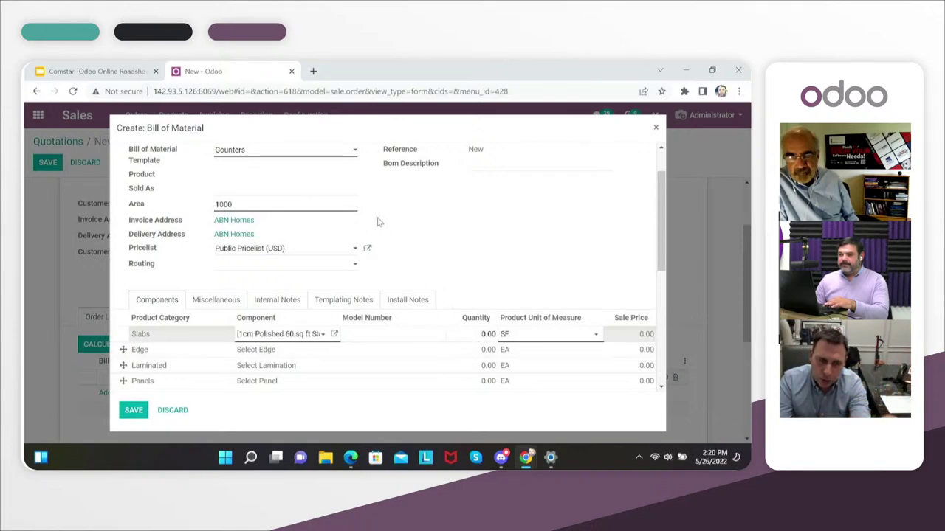
{"action": "left_click", "coordinate": [468, 333]}
{"action": "left_click", "coordinate": [467, 333]}
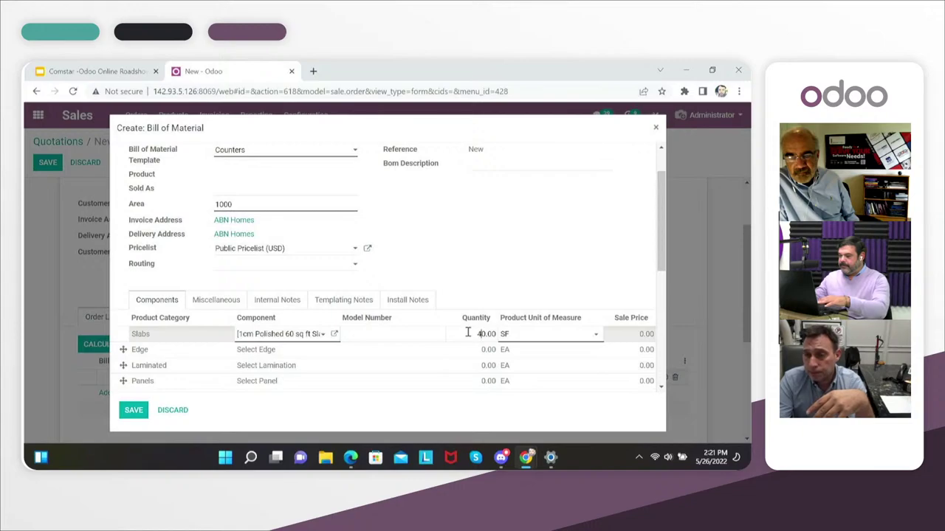
Choose EDGE (Eased Edge) as the component for the Edge category
{"action": "left_click", "coordinate": [319, 352]}
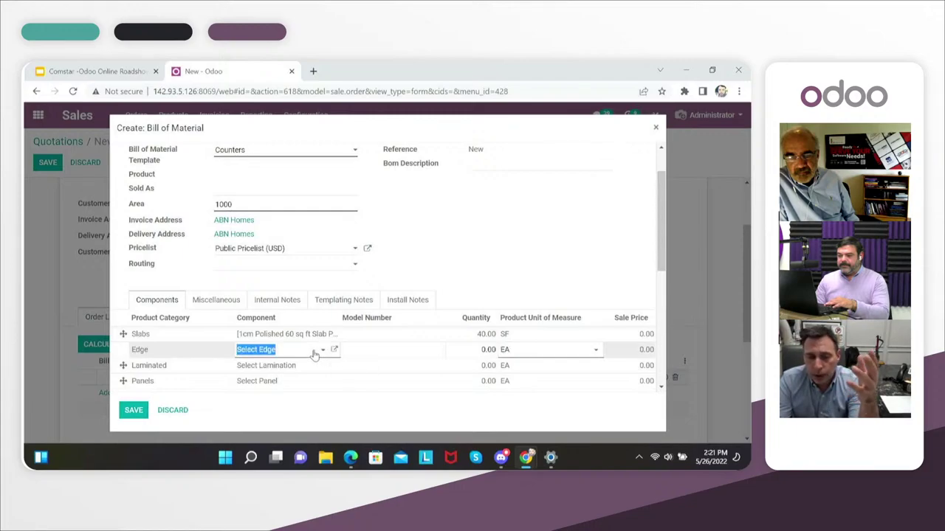
{"action": "left_click", "coordinate": [322, 352]}
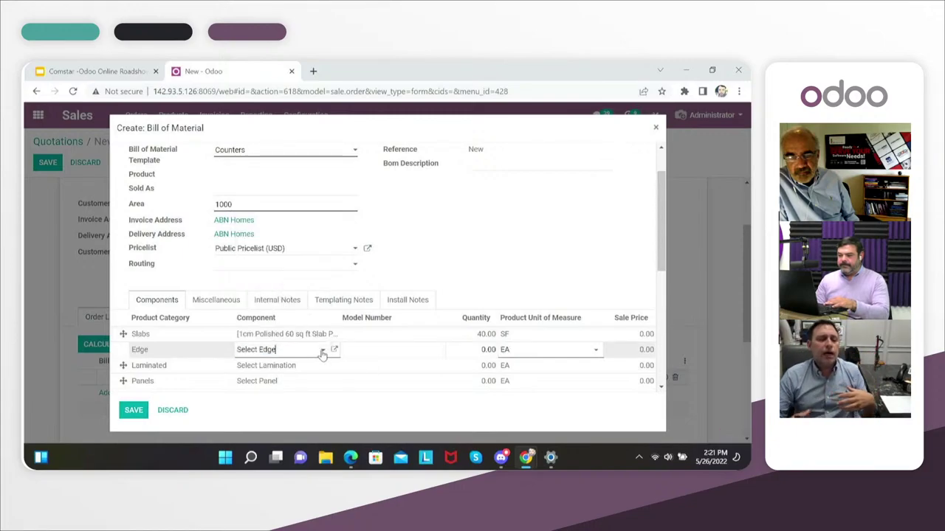
{"action": "left_click", "coordinate": [323, 354]}
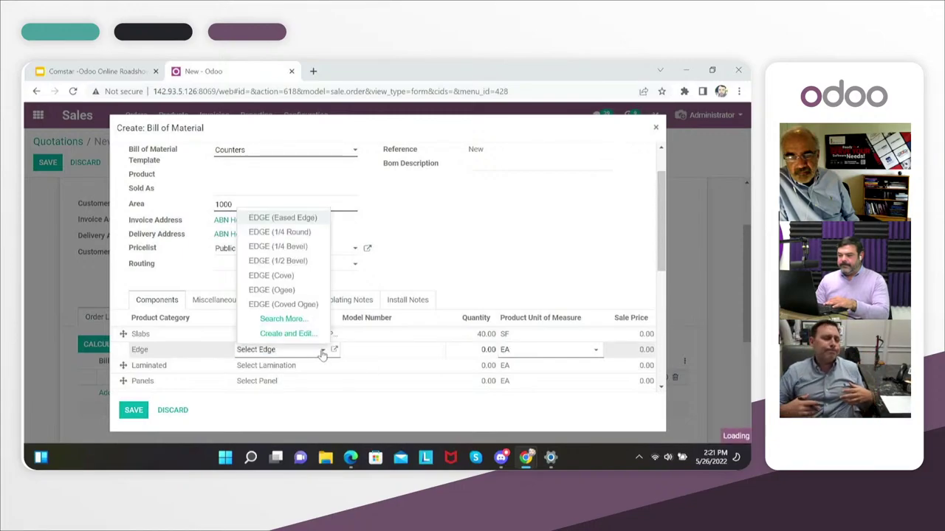
{"action": "left_click", "coordinate": [288, 220]}
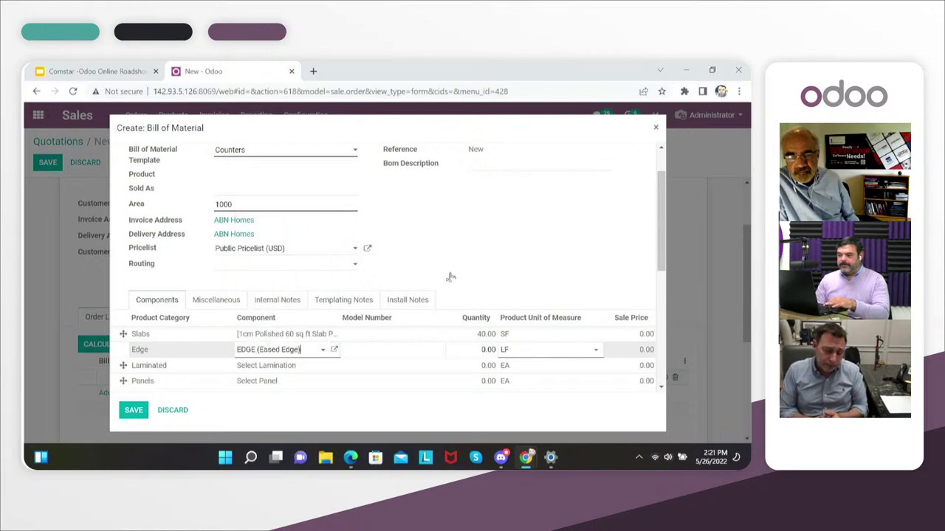
Choose LAMINATED EDGE (Eased Edge) as the component for the Laminated category
{"action": "left_click_drag", "start_coordinate": [662, 265], "coordinate": [662, 317]}
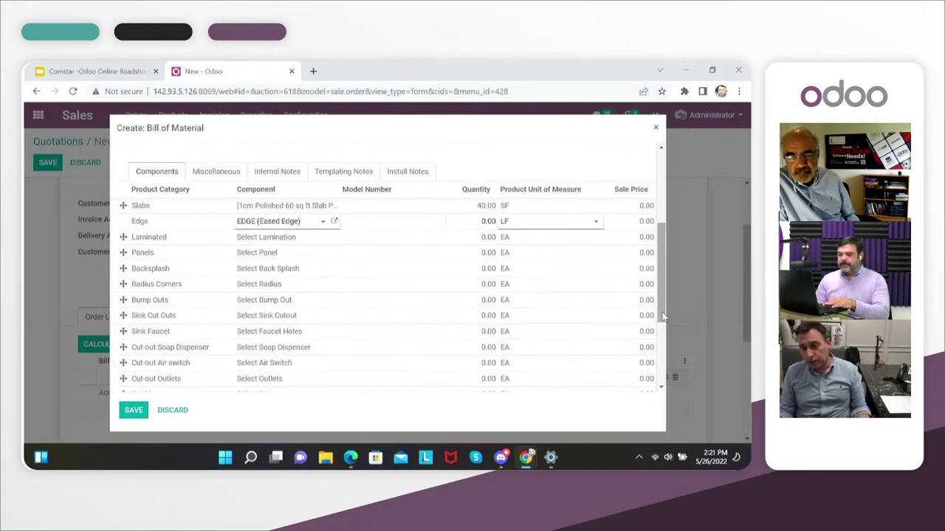
{"action": "left_click", "coordinate": [306, 244]}
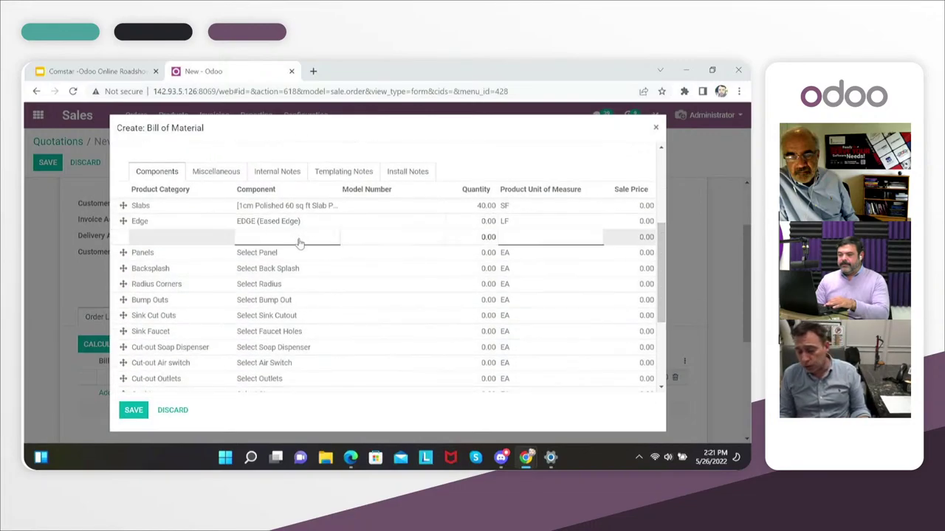
{"action": "left_click", "coordinate": [323, 239]}
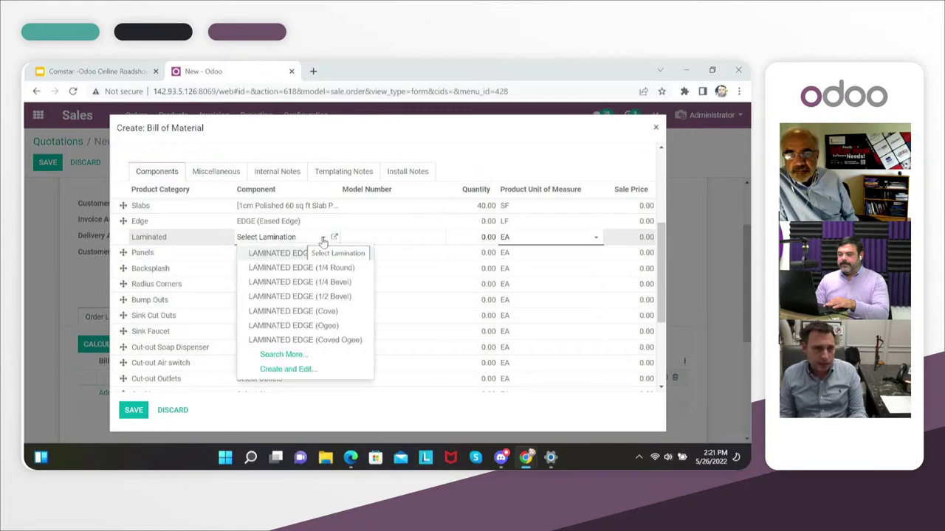
{"action": "left_click", "coordinate": [322, 239]}
{"action": "left_click", "coordinate": [323, 240]}
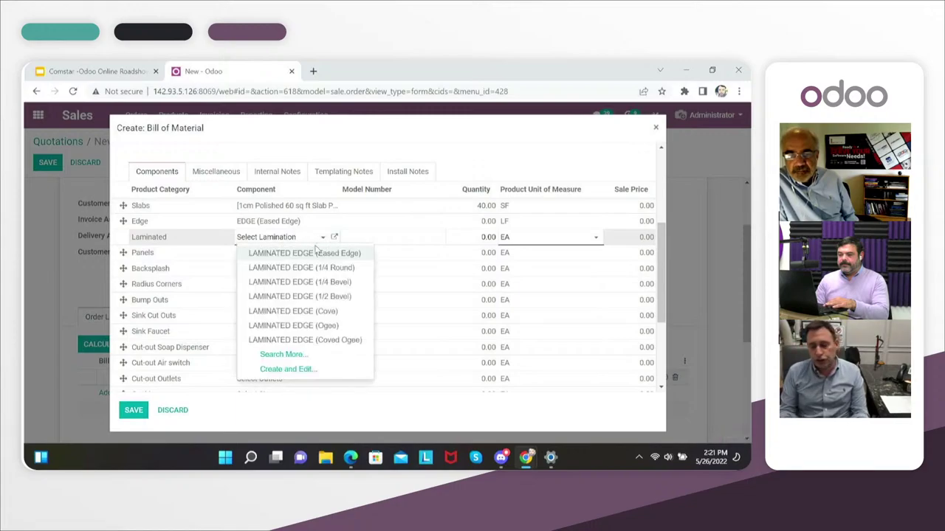
{"action": "left_click", "coordinate": [304, 255]}
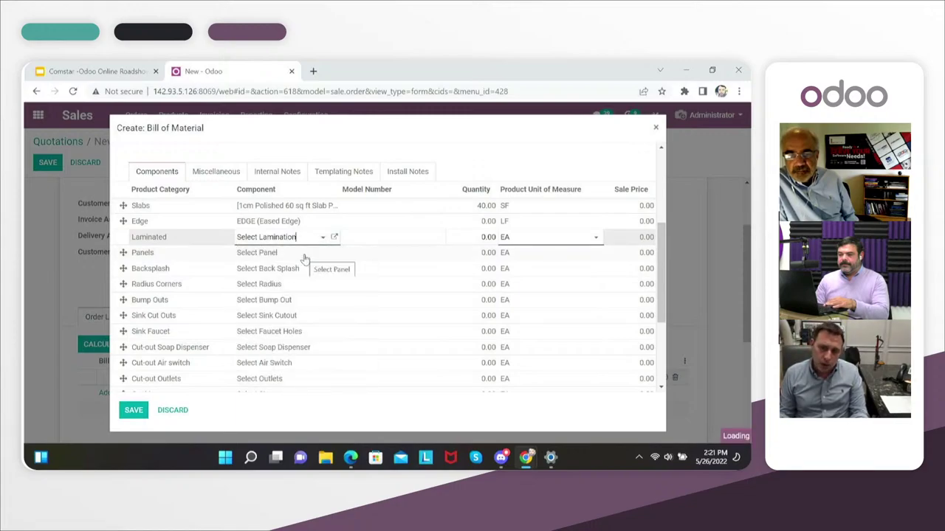
Choose WATER FALL PANEL as the component for the Panels category
{"action": "left_click", "coordinate": [267, 254]}
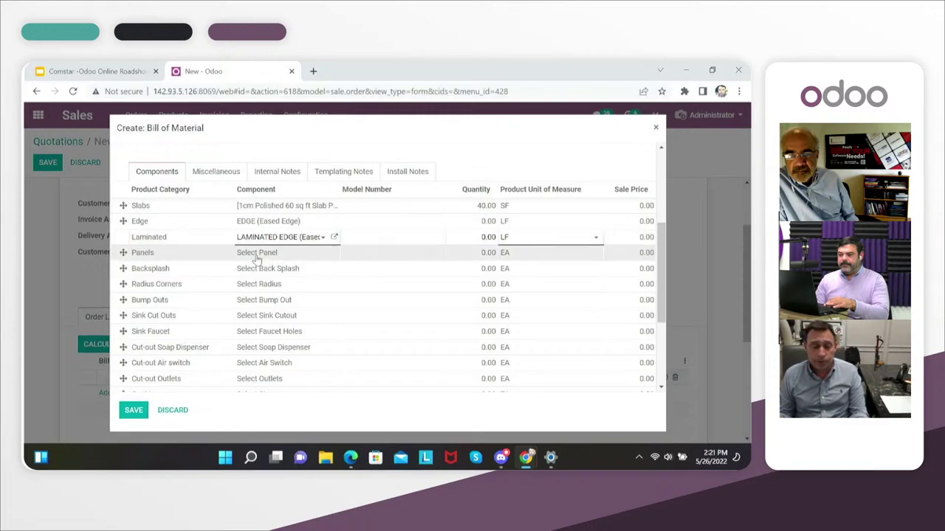
{"action": "left_click", "coordinate": [323, 255]}
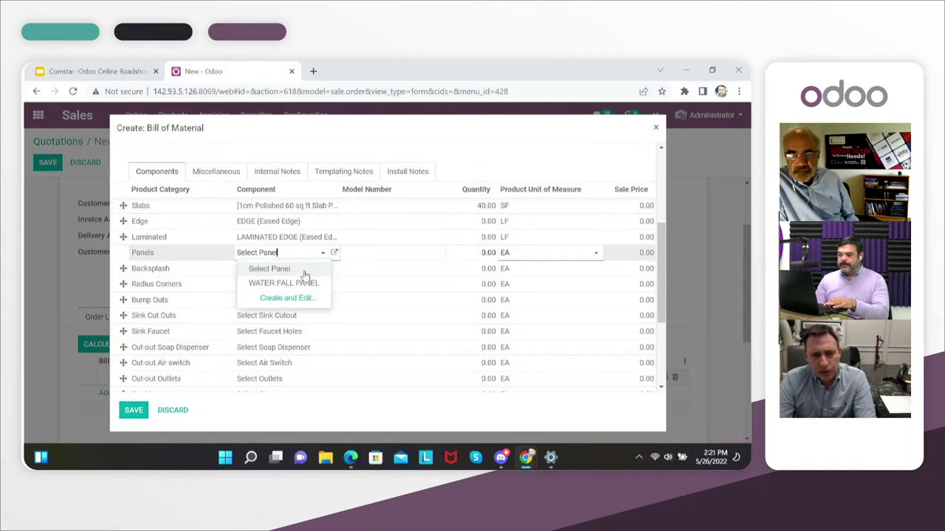
{"action": "left_click", "coordinate": [306, 285]}
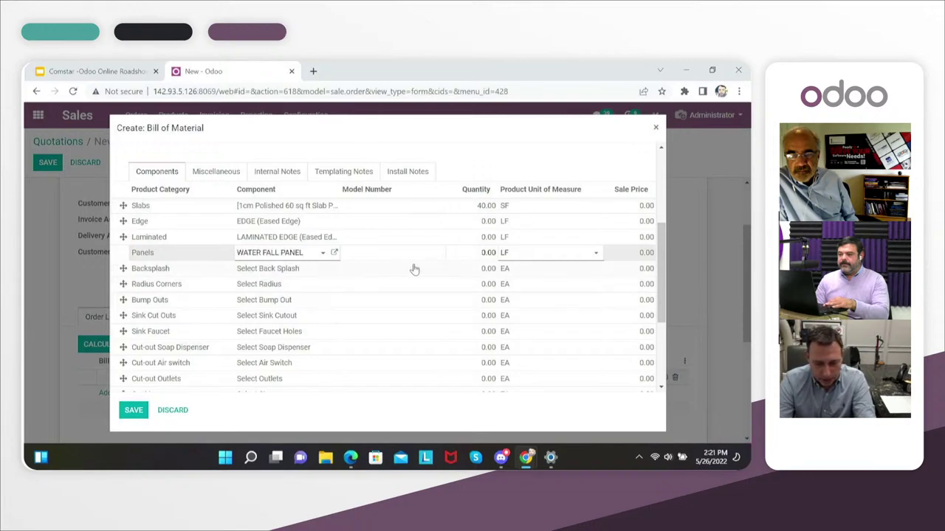
Look over the remaining component categories and choose TEMPLATE SERVICE for the Templating category
{"action": "left_click_drag", "start_coordinate": [661, 251], "coordinate": [664, 299]}
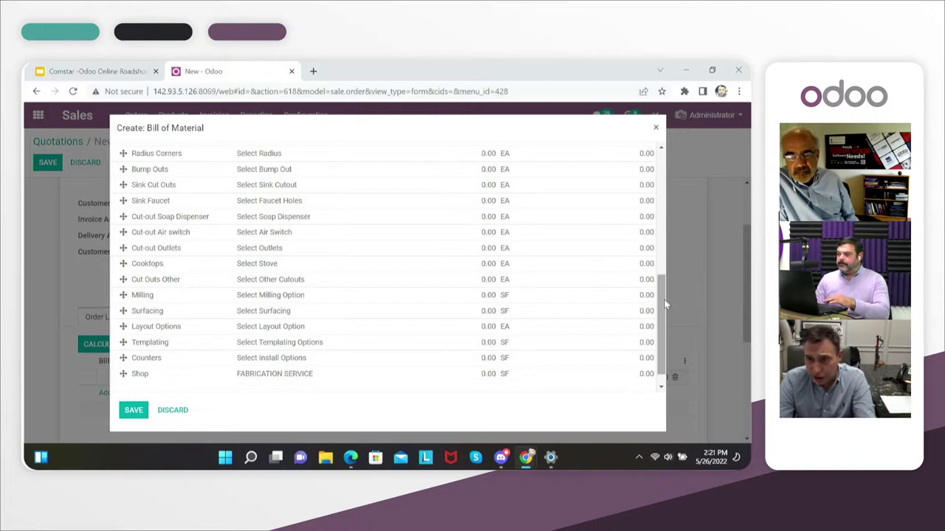
{"action": "left_click_drag", "start_coordinate": [661, 299], "coordinate": [670, 227]}
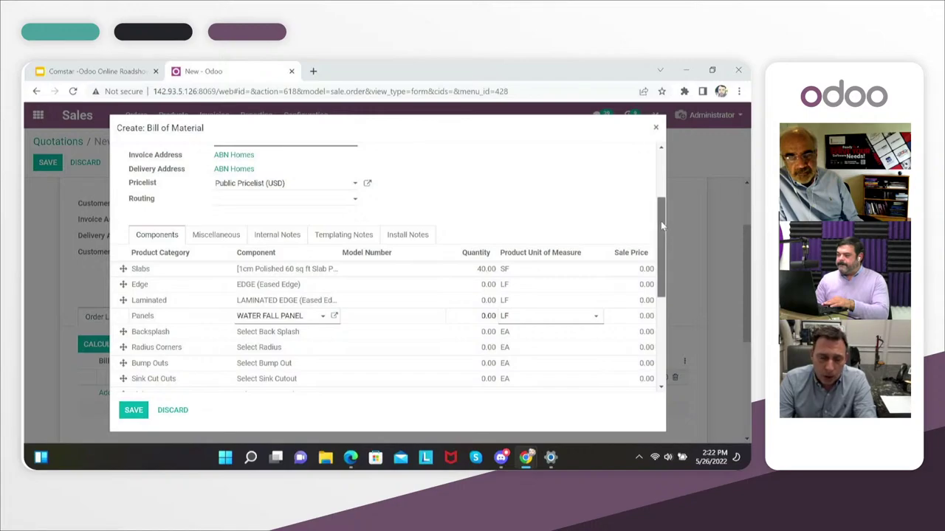
{"action": "left_click_drag", "start_coordinate": [661, 228], "coordinate": [670, 311]}
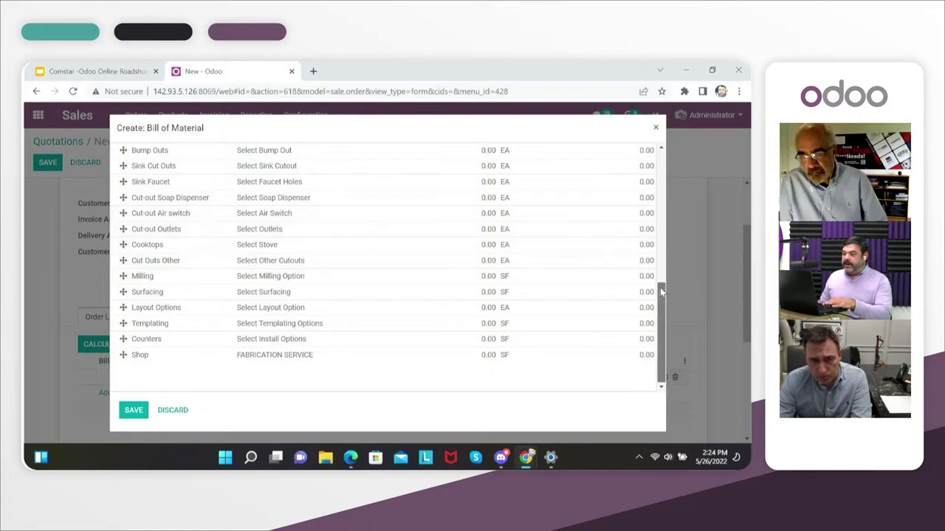
{"action": "mouse_move", "coordinate": [659, 287]}
{"action": "left_mouse_down"}
{"action": "mouse_move", "coordinate": [661, 212]}
{"action": "mouse_move", "coordinate": [662, 289]}
{"action": "left_mouse_up"}
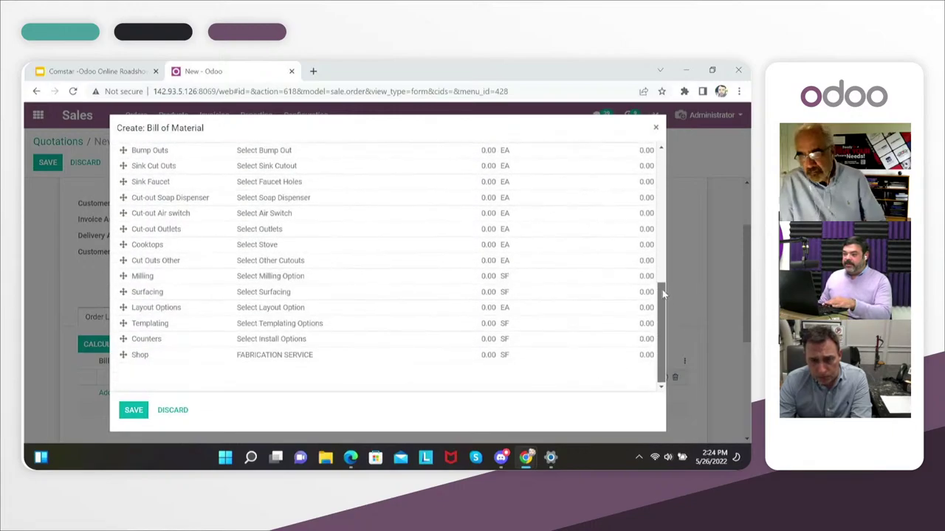
{"action": "left_click", "coordinate": [295, 326]}
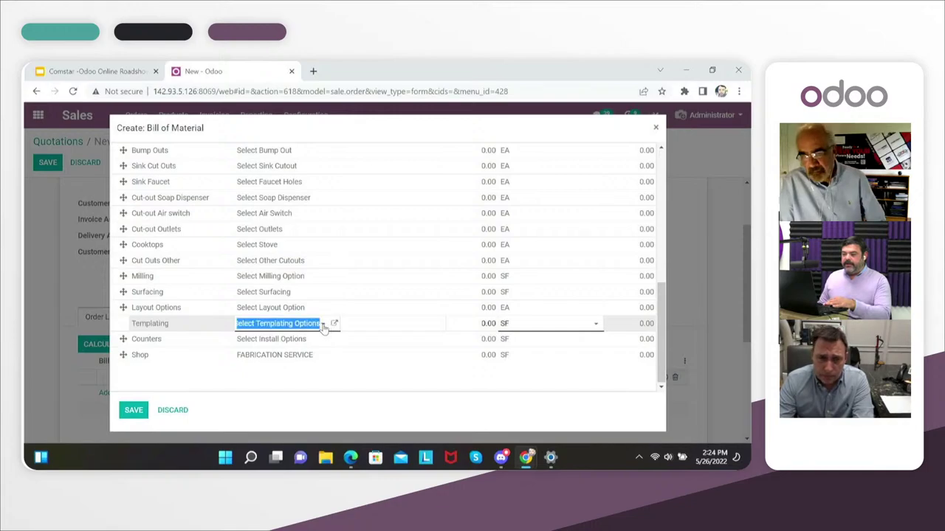
{"action": "left_click", "coordinate": [323, 326]}
{"action": "left_click", "coordinate": [308, 353]}
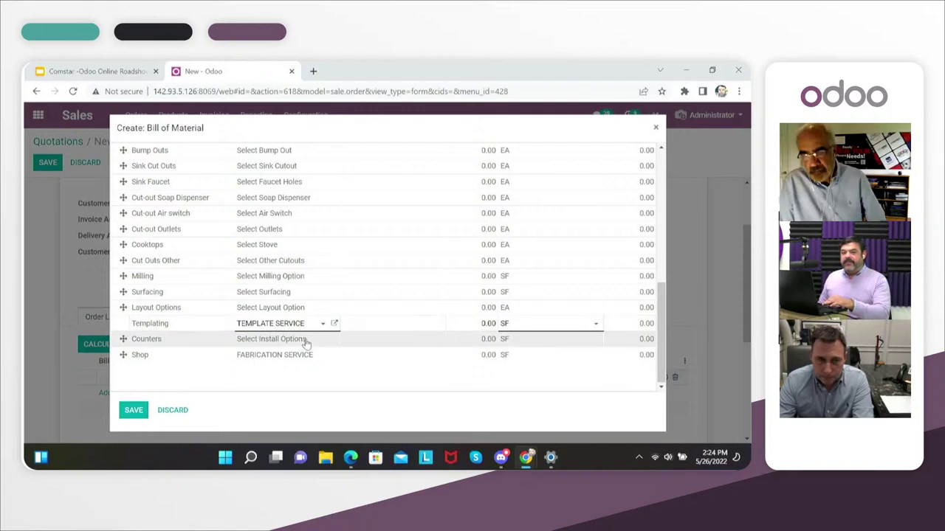
Choose INSTALL COUNTER as the component for the Counters category and save the bill of material
{"action": "left_click", "coordinate": [307, 343]}
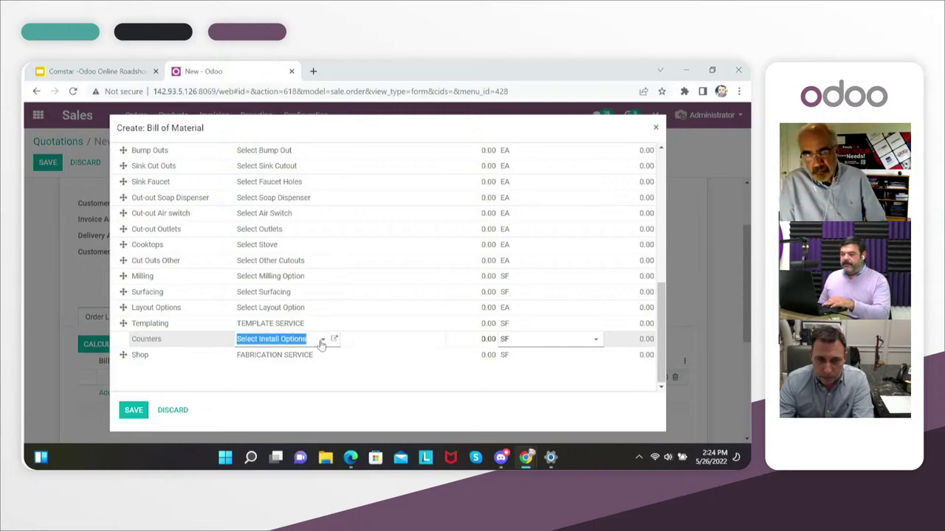
{"action": "left_click", "coordinate": [322, 342]}
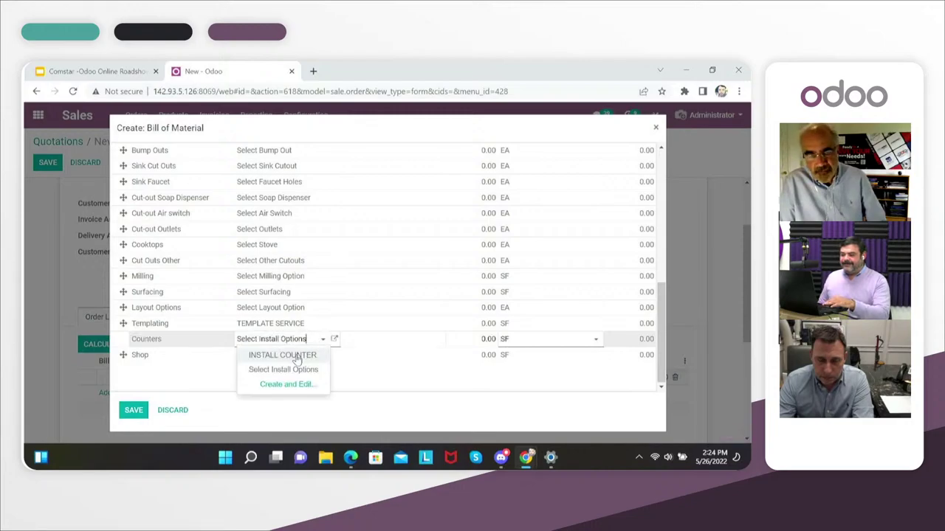
{"action": "left_click", "coordinate": [297, 356]}
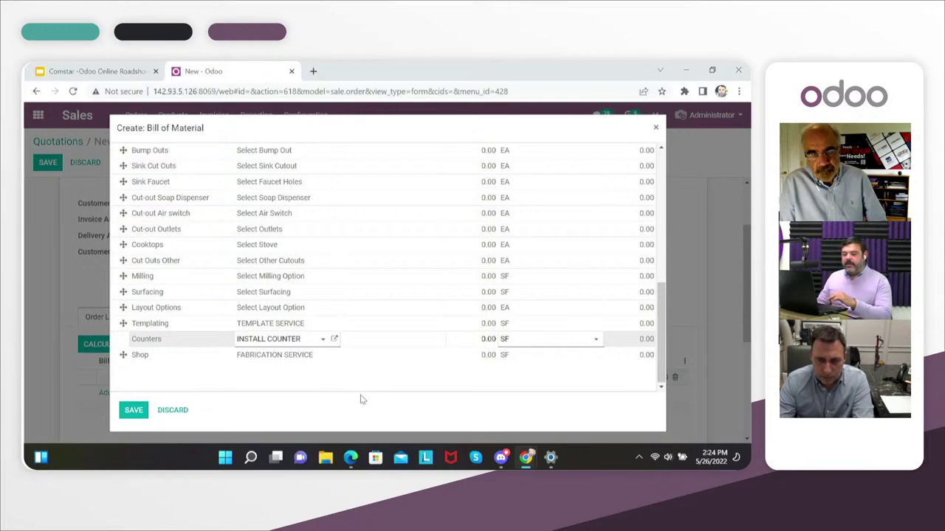
{"action": "left_click", "coordinate": [133, 411]}
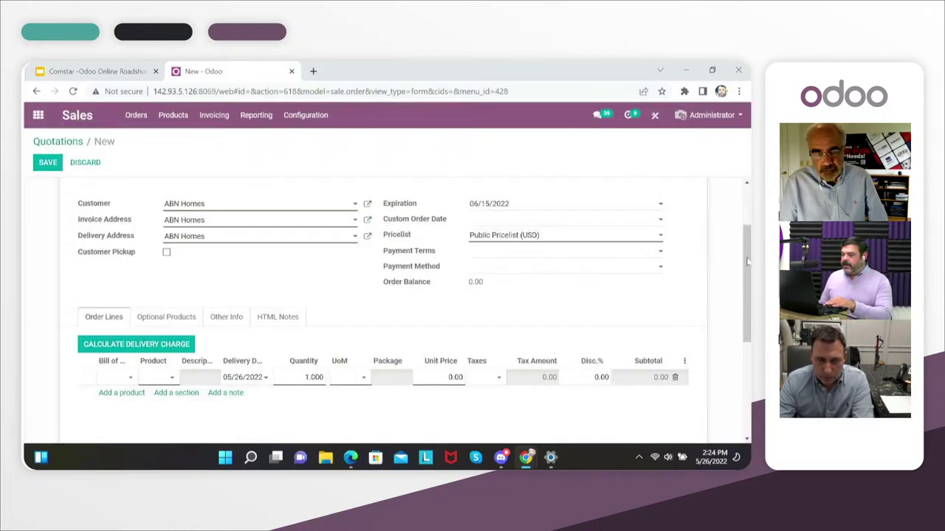
Open the quotation's customer preview and review its pricing lines, totals and response options
{"action": "left_click_drag", "start_coordinate": [749, 262], "coordinate": [741, 224]}
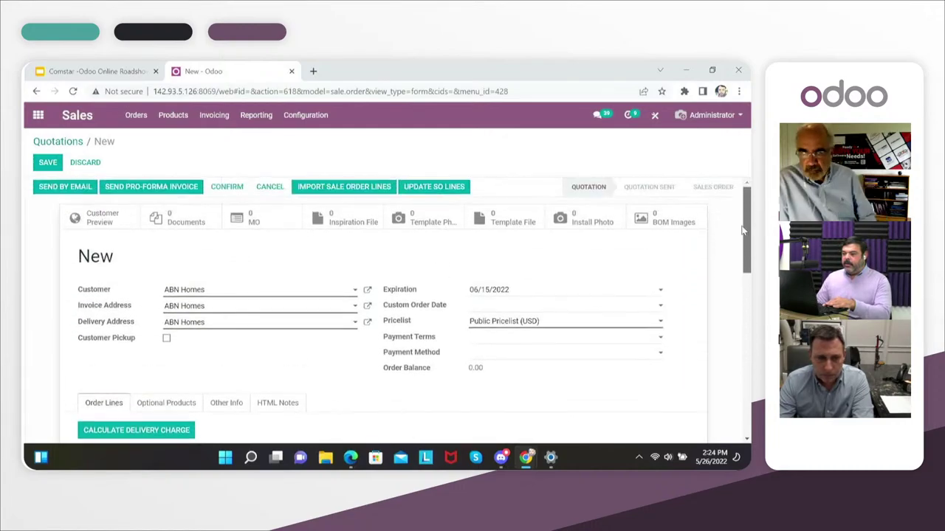
{"action": "left_click", "coordinate": [94, 221]}
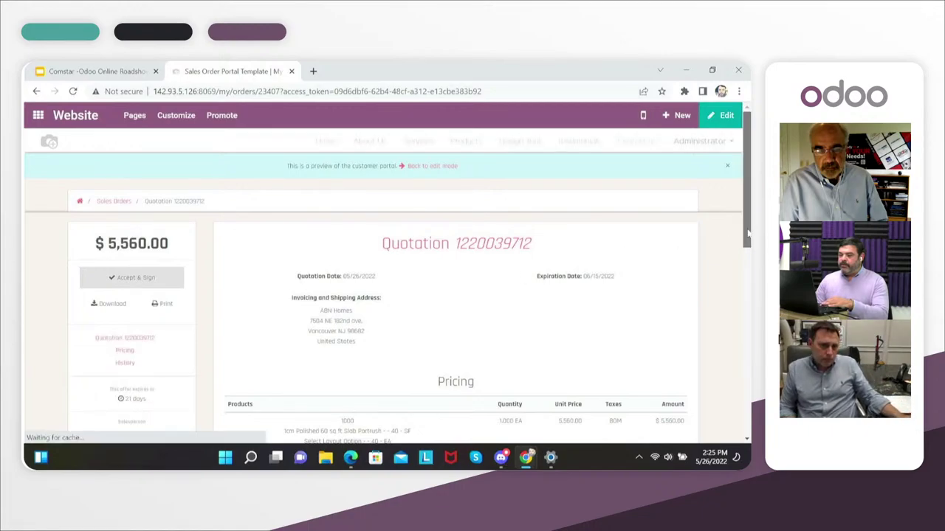
{"action": "scroll", "coordinate": [747, 234], "scroll_direction": "down", "scroll_amount": 2}
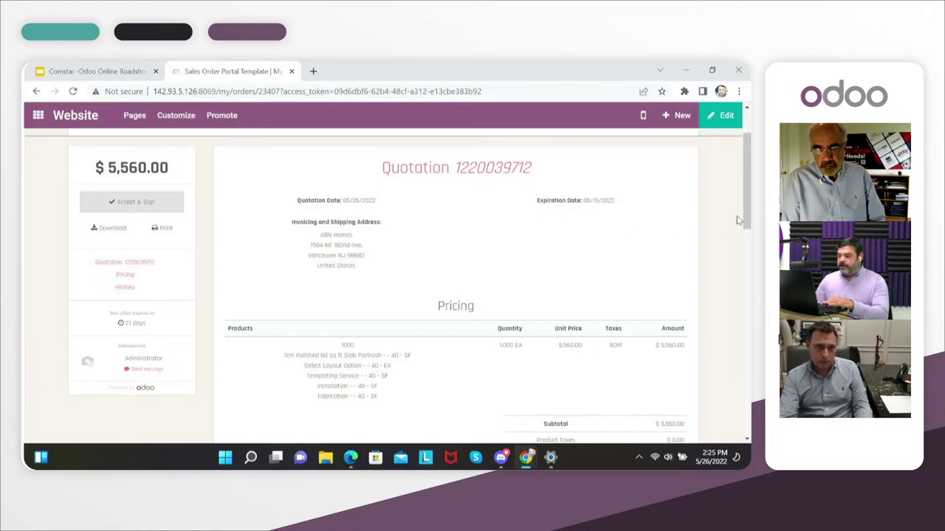
{"action": "left_click_drag", "start_coordinate": [744, 222], "coordinate": [747, 247]}
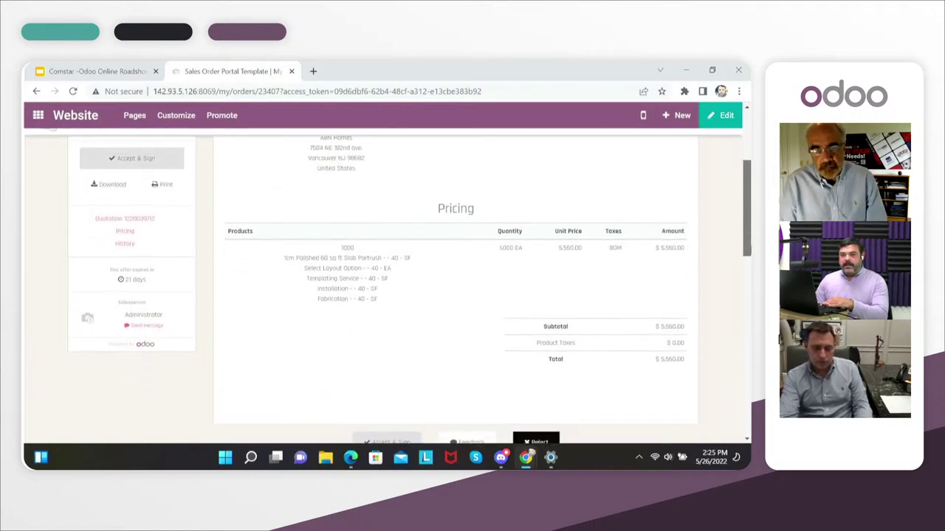
{"action": "scroll", "coordinate": [367, 315], "scroll_direction": "down", "scroll_amount": 2}
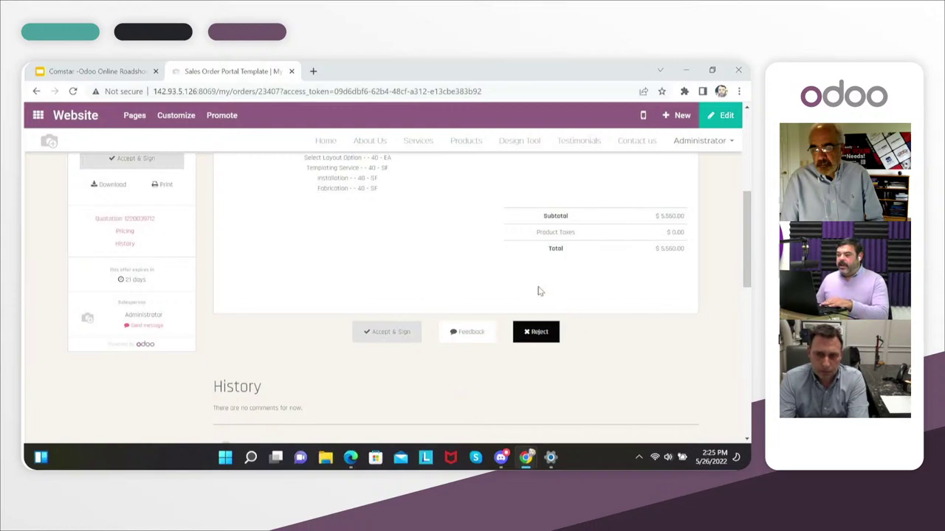
Draw a sample freehand signature in the quotation's order validation dialog and close it without submitting
{"action": "left_click", "coordinate": [379, 332]}
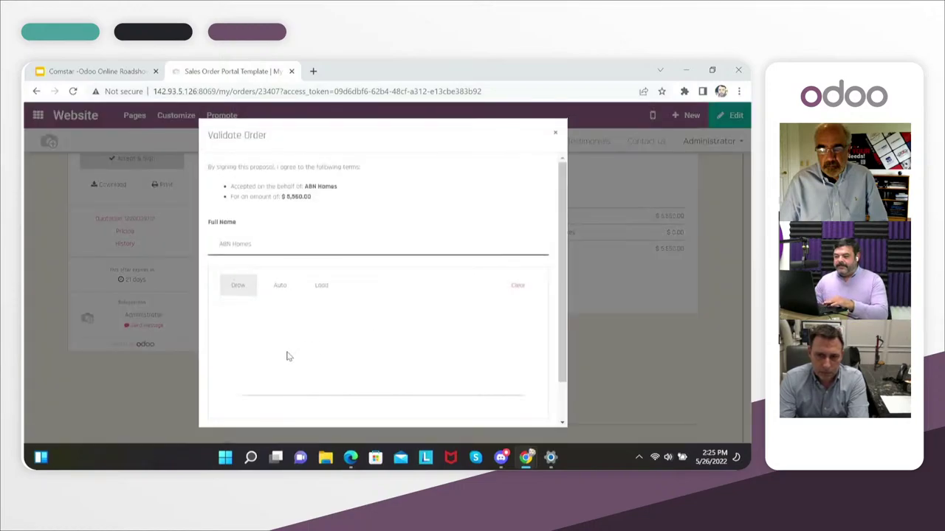
{"action": "mouse_move", "coordinate": [287, 352]}
{"action": "left_mouse_down"}
{"action": "mouse_move", "coordinate": [354, 344]}
{"action": "mouse_move", "coordinate": [214, 296]}
{"action": "mouse_move", "coordinate": [383, 301]}
{"action": "mouse_move", "coordinate": [445, 374]}
{"action": "mouse_move", "coordinate": [449, 361]}
{"action": "left_mouse_up"}
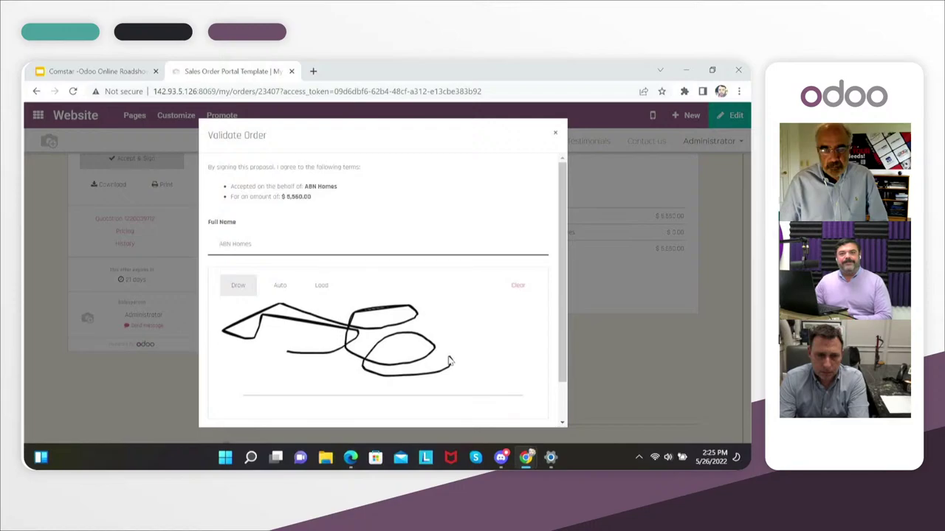
{"action": "left_click", "coordinate": [555, 133]}
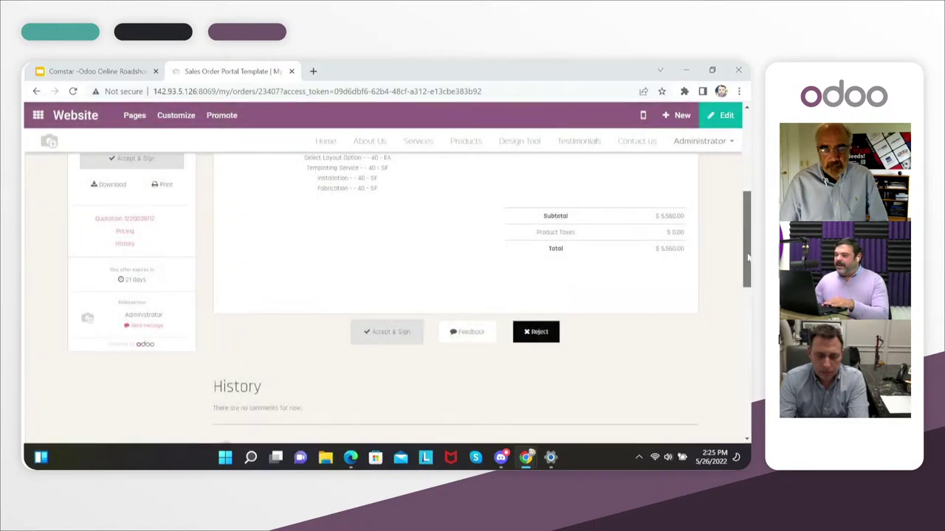
Return from the customer preview to the quotation and confirm it with the confirmation date 05/26/2022
{"action": "scroll", "coordinate": [739, 254], "scroll_direction": "up", "scroll_amount": 3}
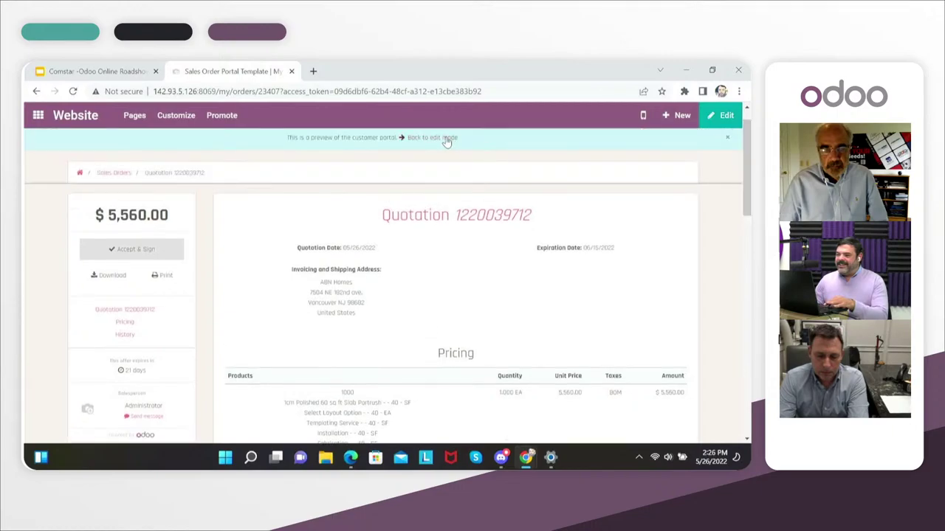
{"action": "left_click", "coordinate": [447, 141]}
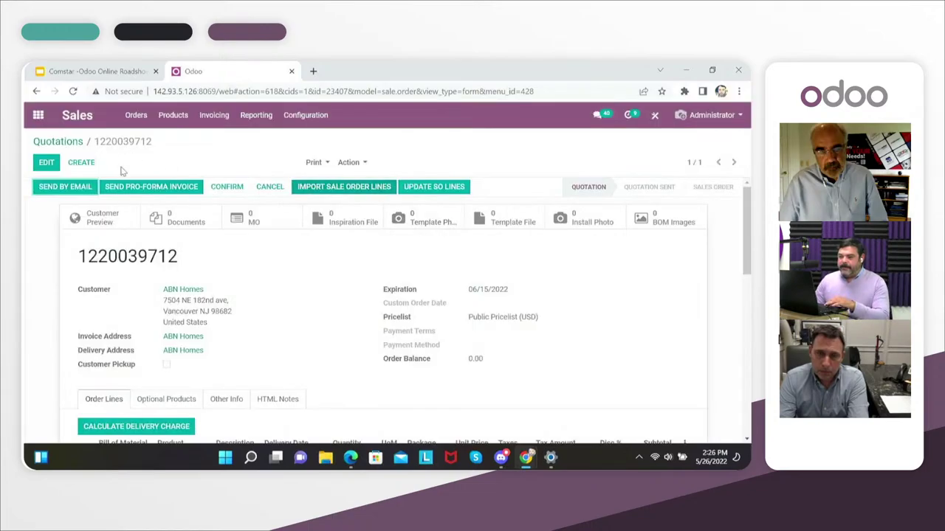
{"action": "left_click", "coordinate": [228, 191]}
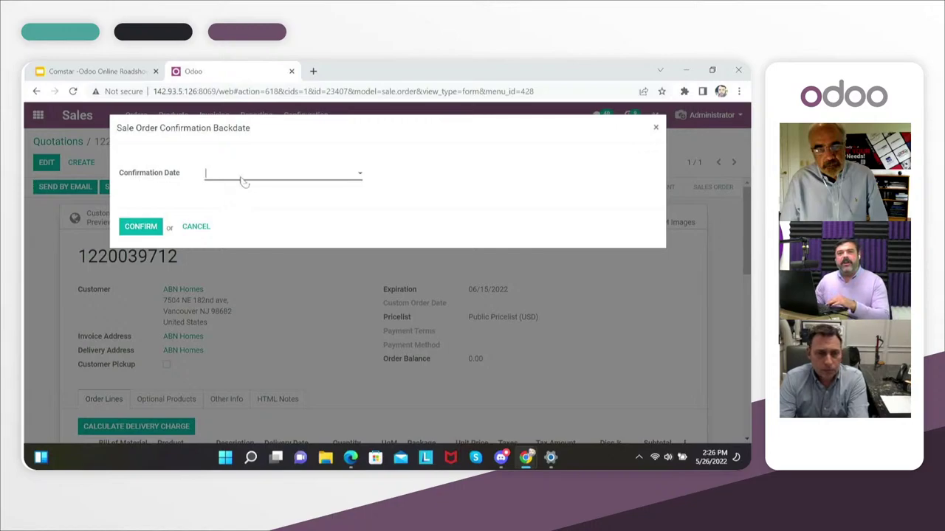
{"action": "left_click", "coordinate": [341, 179]}
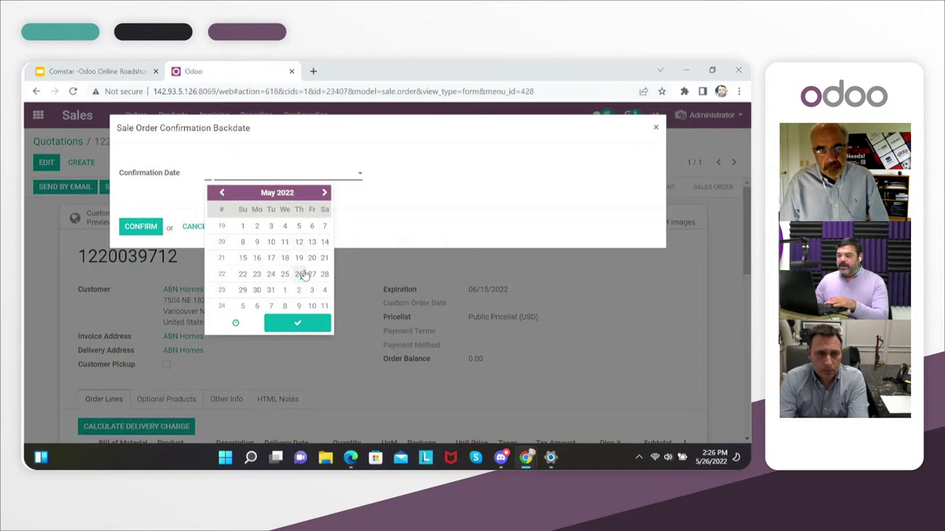
{"action": "left_click", "coordinate": [303, 274]}
{"action": "left_click", "coordinate": [300, 324]}
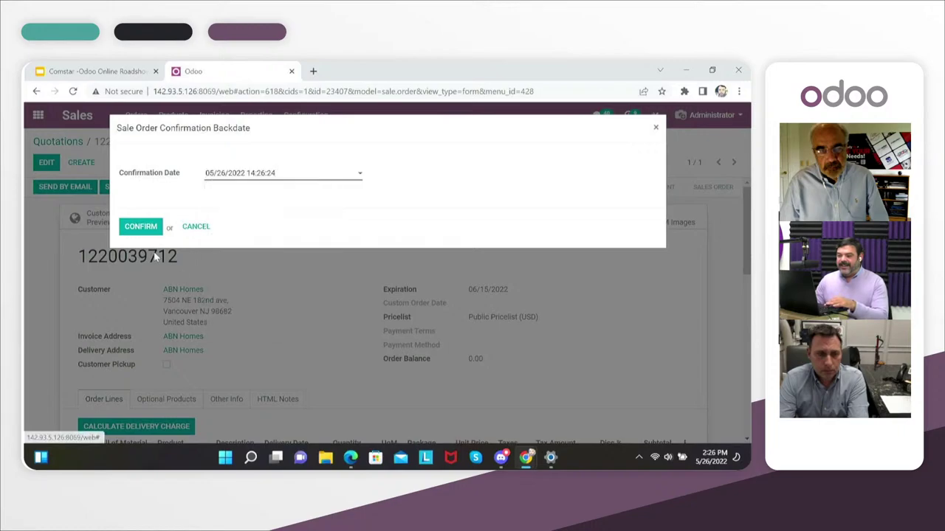
{"action": "left_click", "coordinate": [140, 229]}
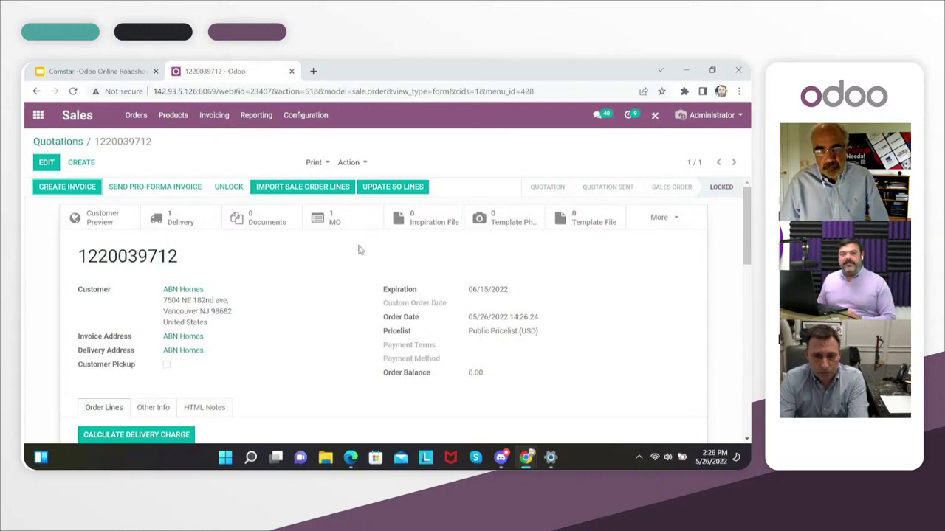
Show all Field Service tasks as an unfiltered list and open the confirmed ABN Homes order's TEMPLATE SERVICE task
{"action": "left_click", "coordinate": [39, 118]}
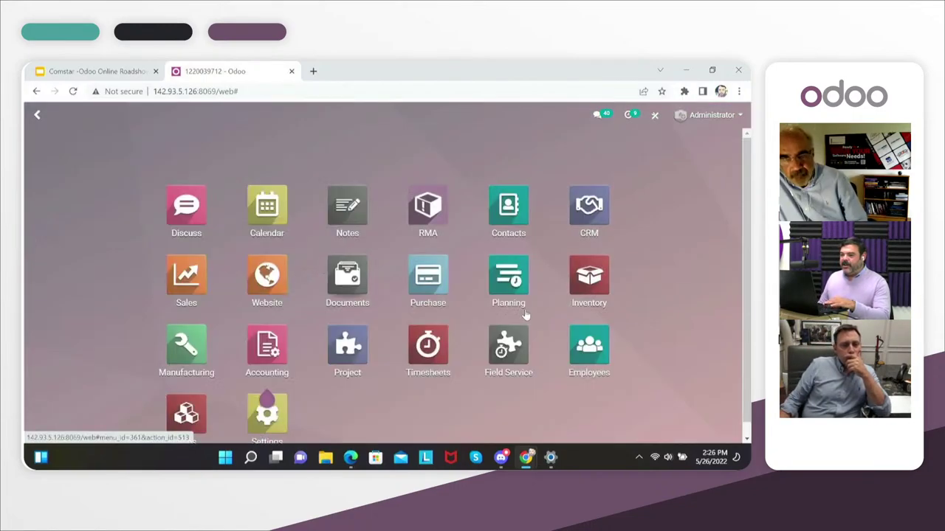
{"action": "left_click", "coordinate": [507, 348]}
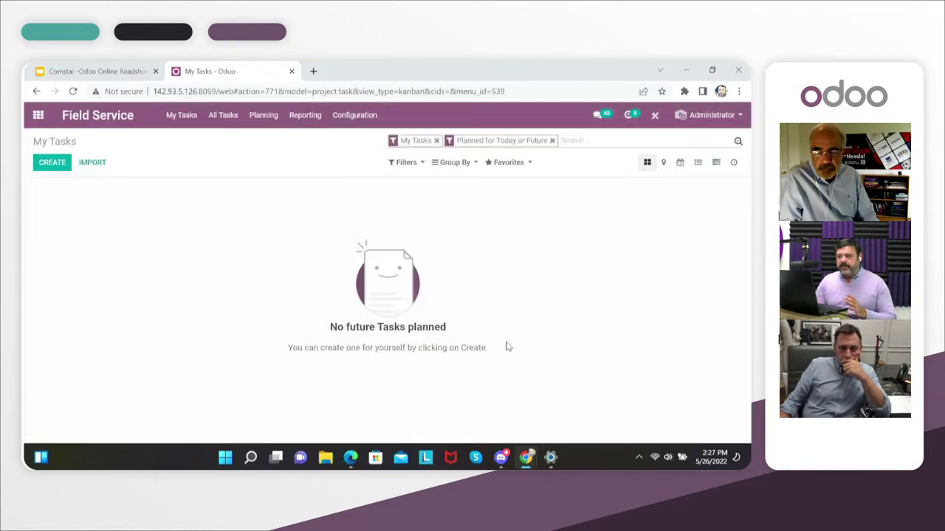
{"action": "left_click", "coordinate": [552, 140]}
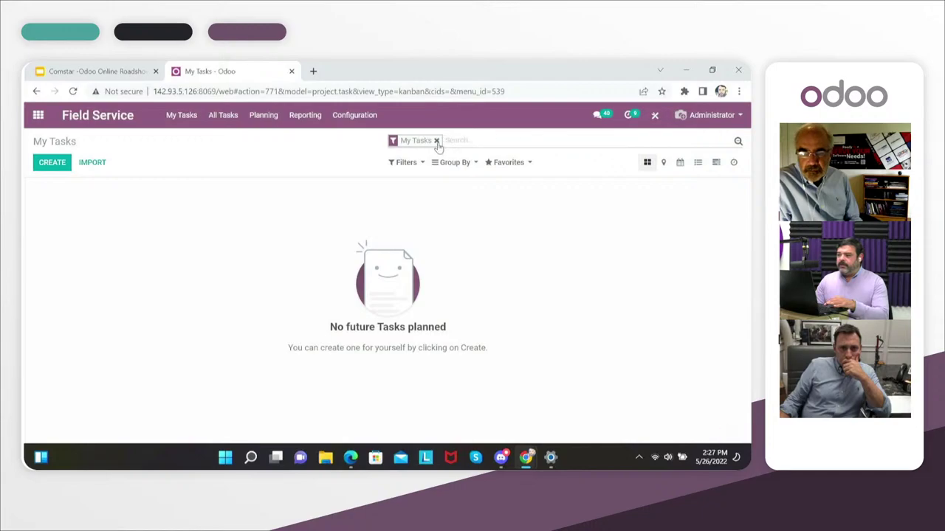
{"action": "left_click", "coordinate": [436, 142]}
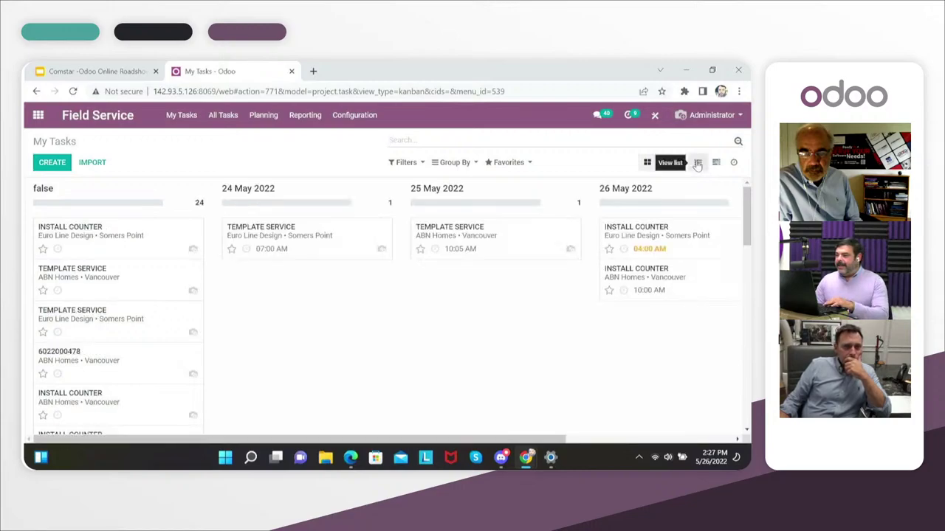
{"action": "left_click", "coordinate": [699, 163]}
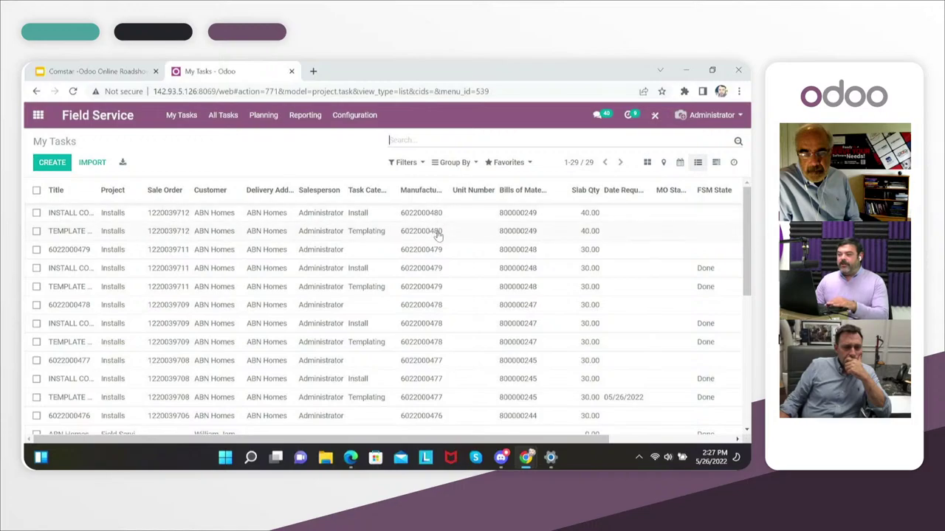
{"action": "left_click", "coordinate": [317, 234]}
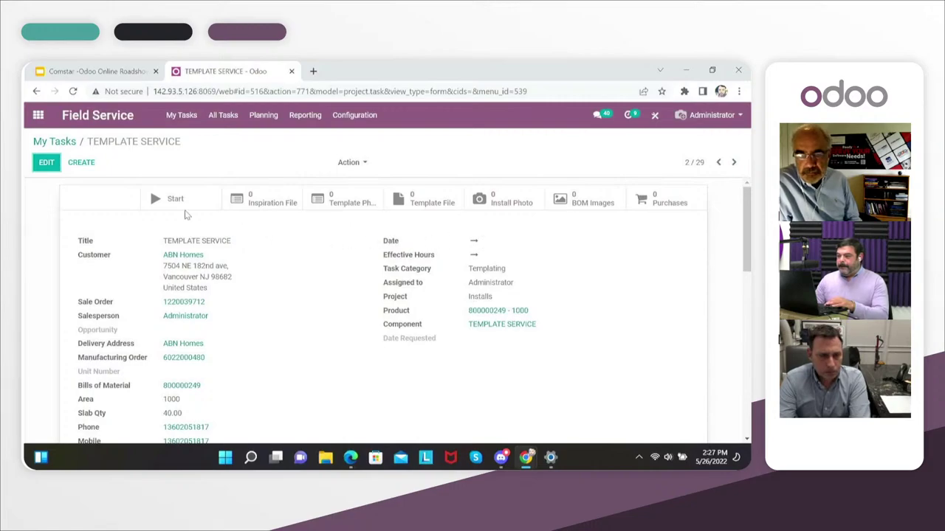
Edit the TEMPLATE SERVICE task and reassign it from Administrator to the first employee suggested
{"action": "left_click", "coordinate": [53, 169]}
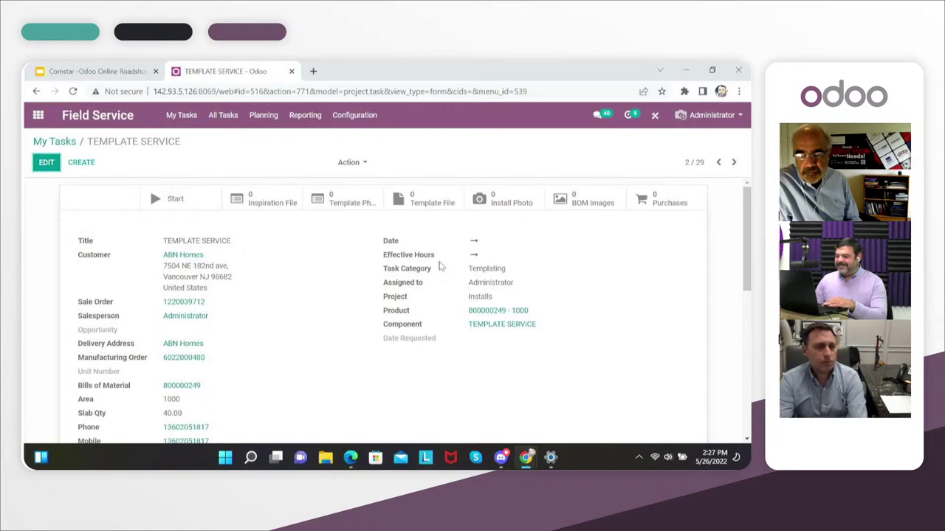
{"action": "left_click", "coordinate": [519, 287]}
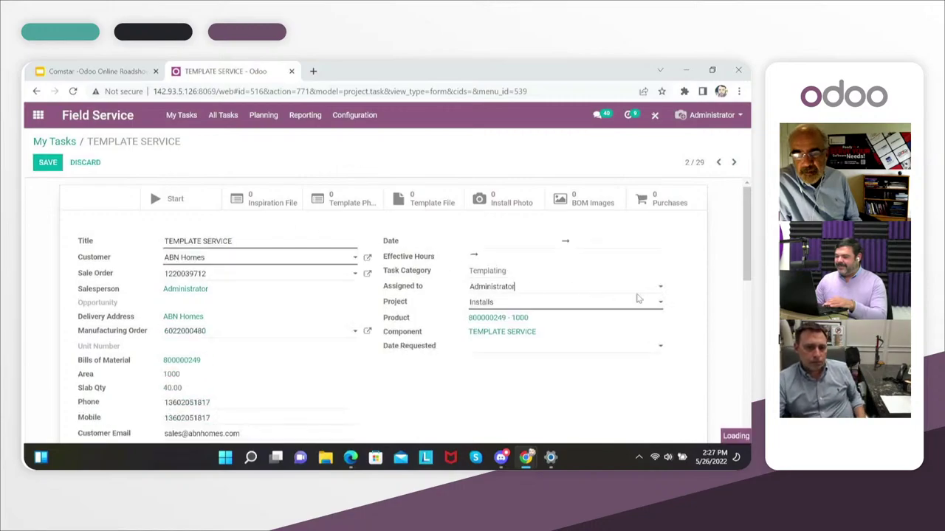
{"action": "left_click", "coordinate": [659, 290]}
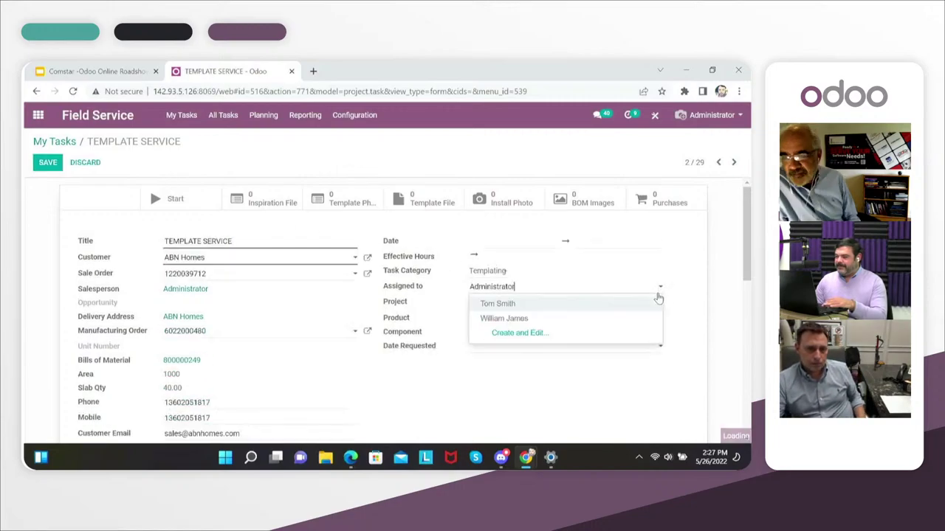
{"action": "key", "text": "Escape"}
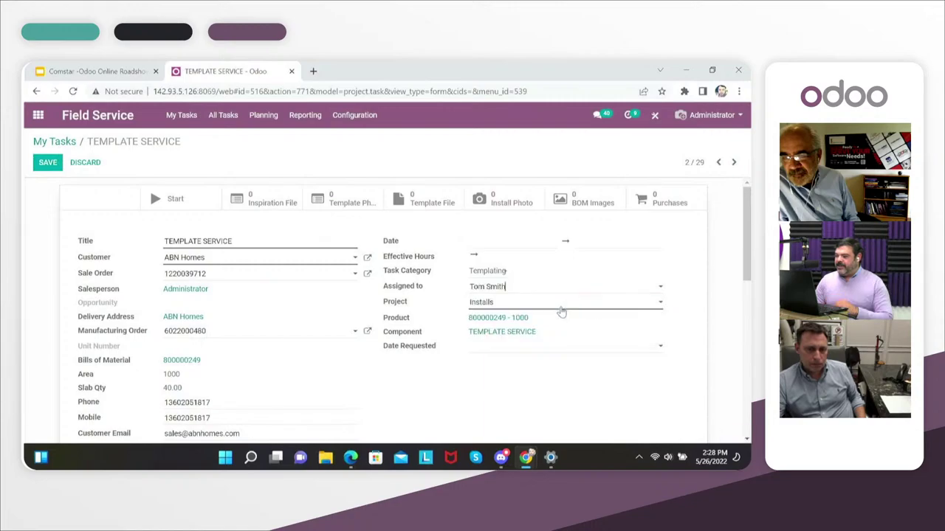
Schedule the task for 05/26/2022 from 14:00 to 14:30 and start its timer
{"action": "left_click", "coordinate": [535, 238]}
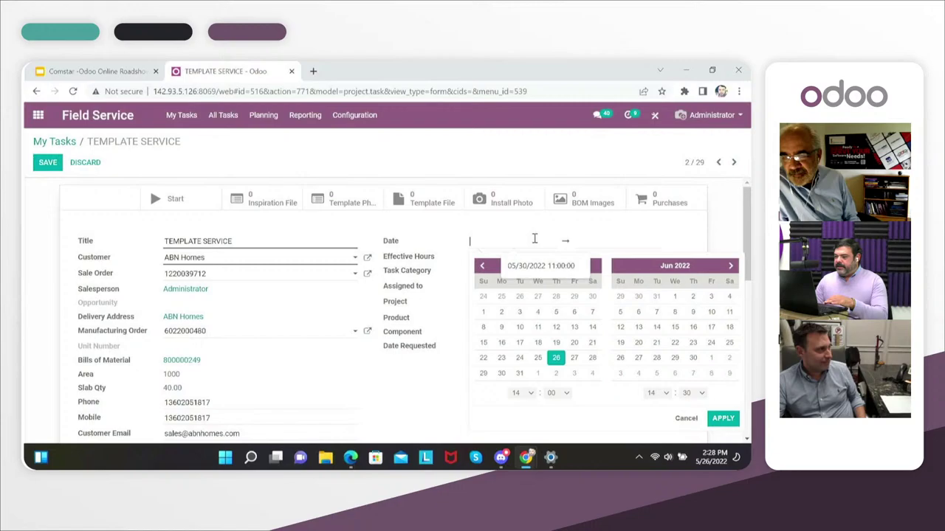
{"action": "left_click", "coordinate": [555, 360]}
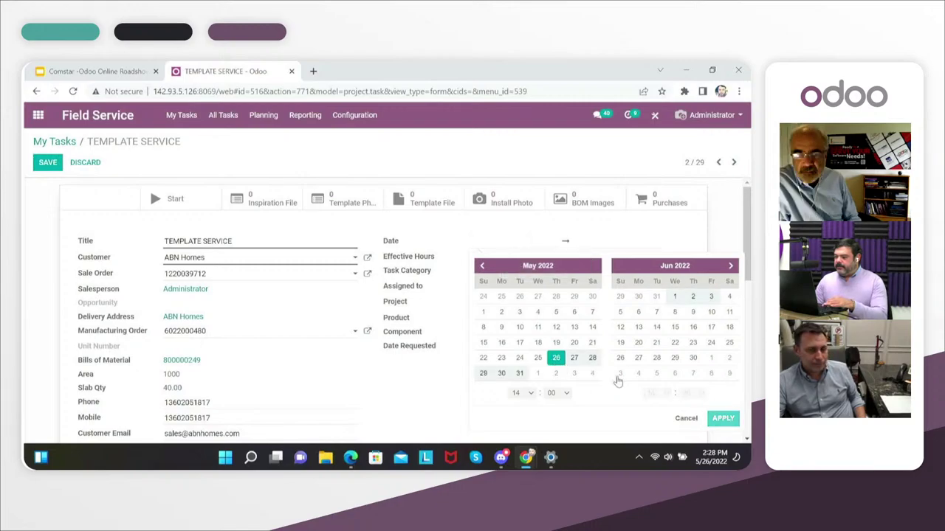
{"action": "left_click", "coordinate": [555, 360]}
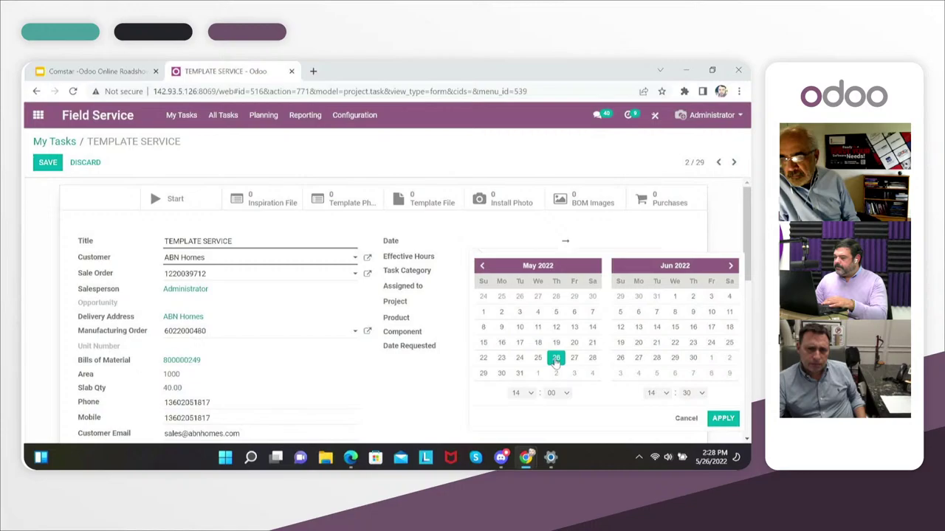
{"action": "left_click", "coordinate": [721, 418]}
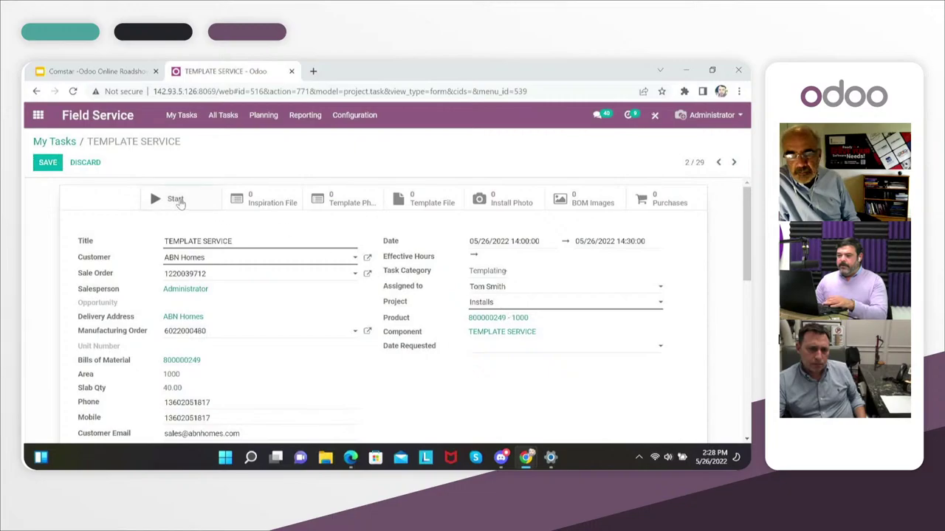
{"action": "left_click", "coordinate": [179, 201]}
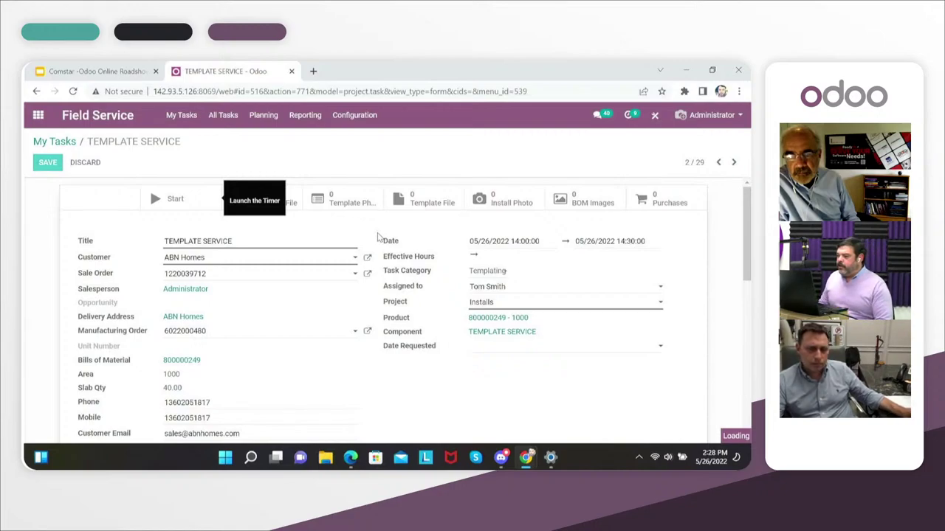
Add a template file record named "ADN- Smith Home Template" to the task, save it and return to the task
{"action": "left_click", "coordinate": [417, 203]}
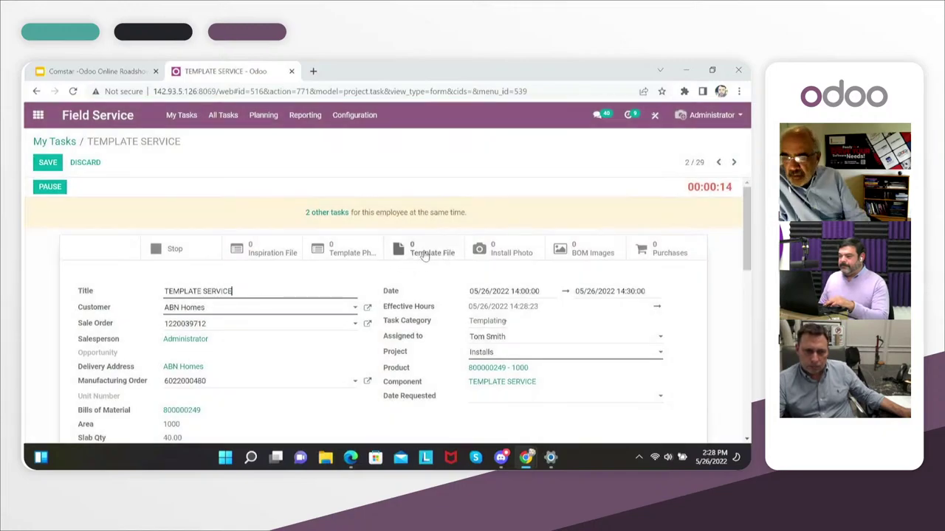
{"action": "left_click", "coordinate": [424, 254]}
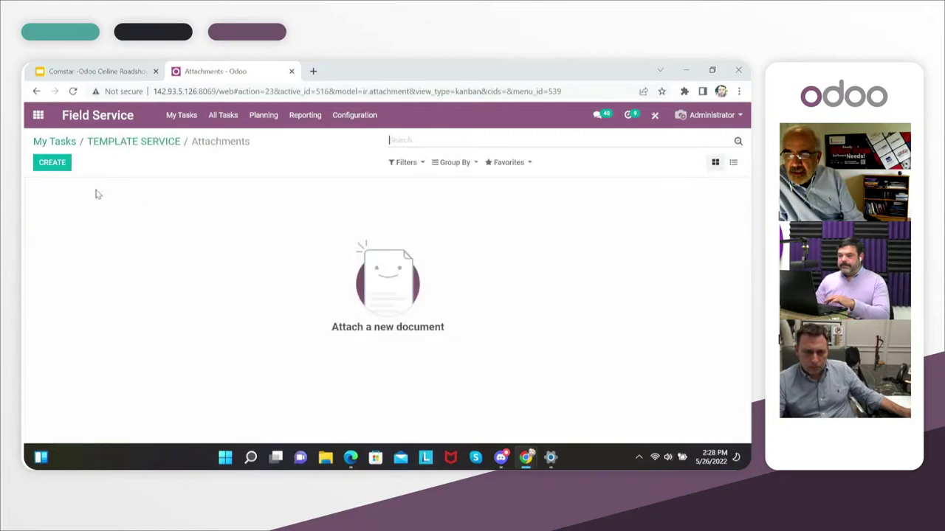
{"action": "left_click", "coordinate": [62, 168]}
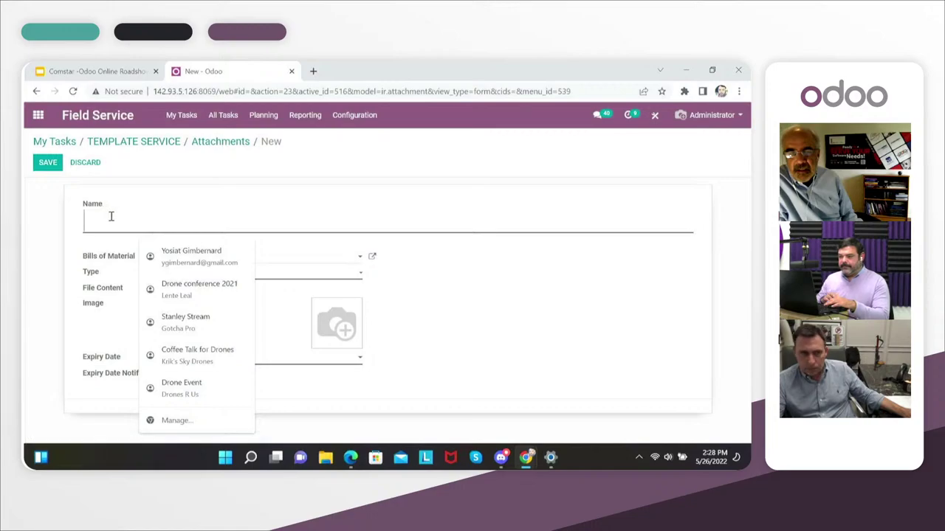
{"action": "left_click", "coordinate": [78, 246]}
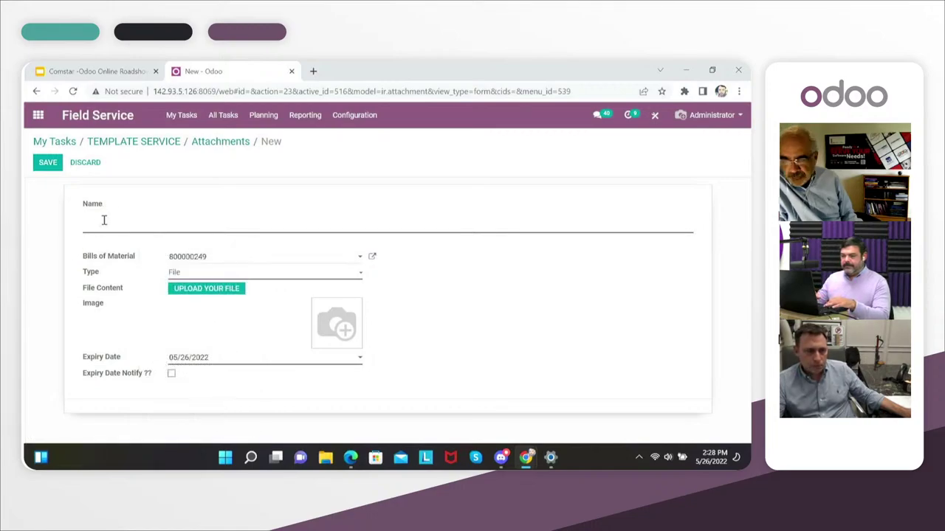
{"action": "left_click", "coordinate": [104, 220]}
{"action": "type", "text": "AD"}
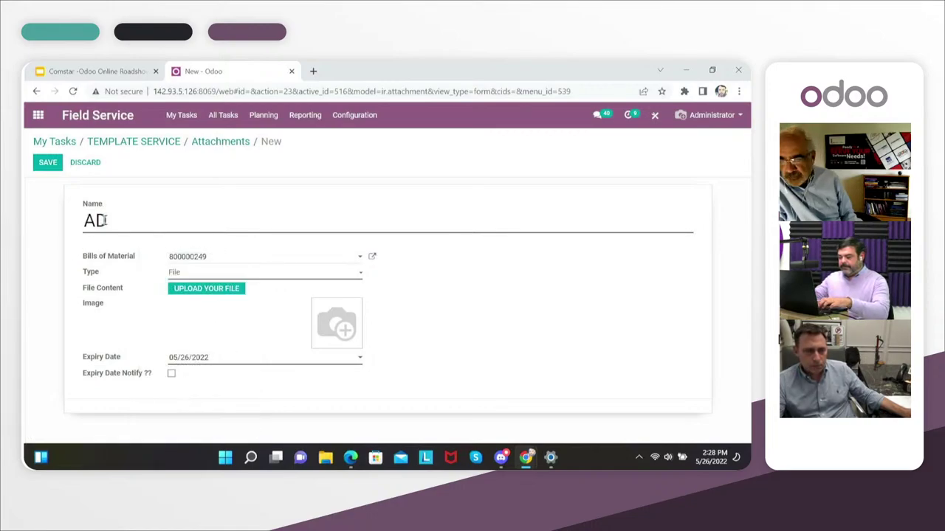
{"action": "type", "text": "N"}
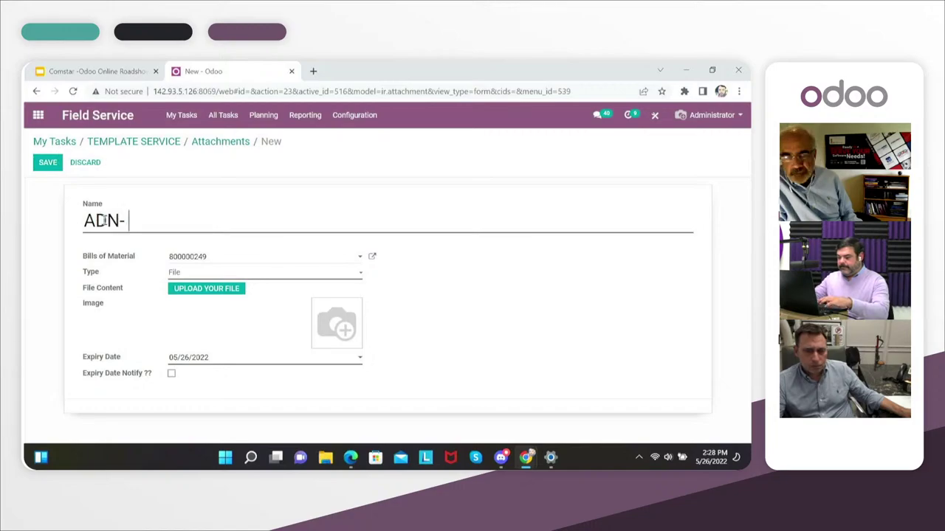
{"action": "type", "text": "- Sm"}
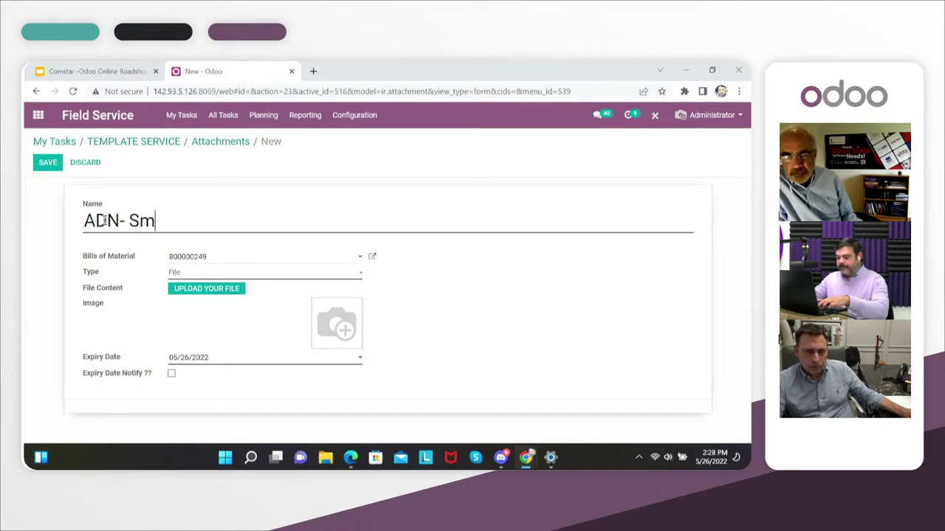
{"action": "type", "text": "ith Home Tempo"}
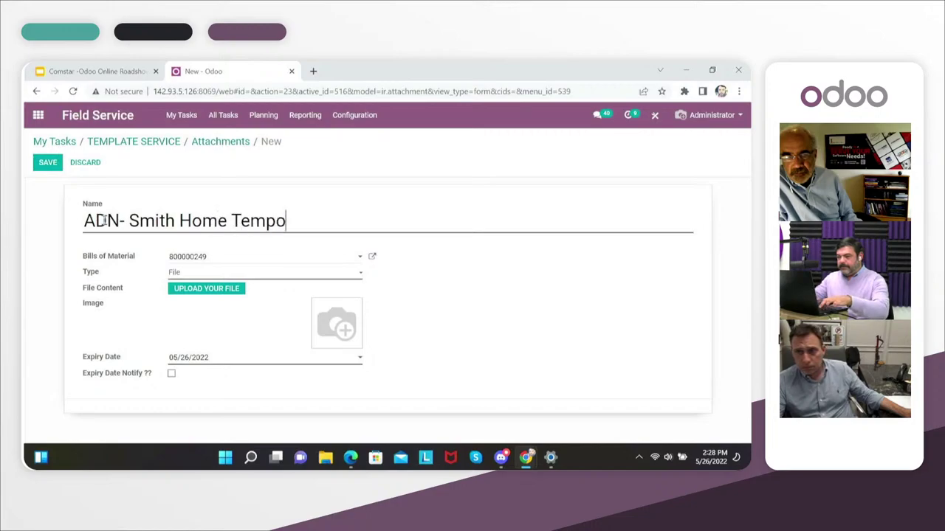
{"action": "key", "text": "BackSpace"}
{"action": "type", "text": "late"}
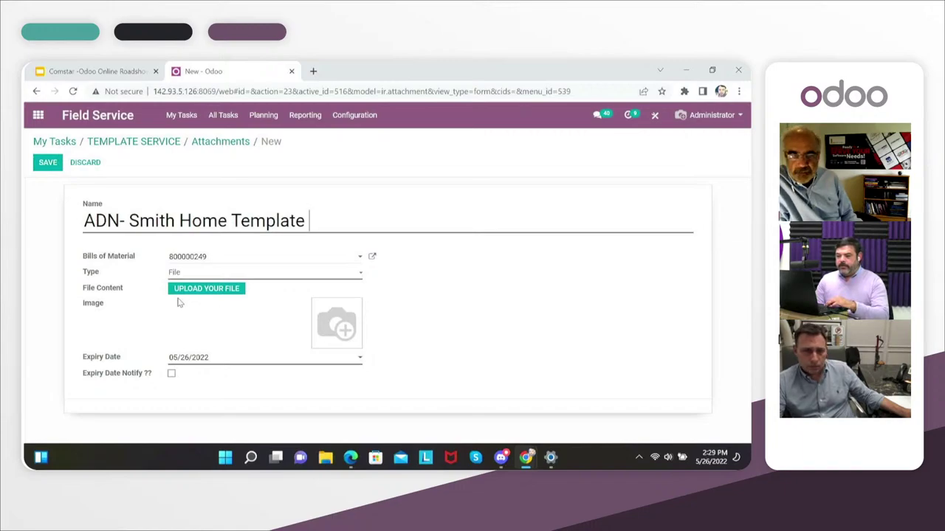
{"action": "left_click", "coordinate": [43, 165]}
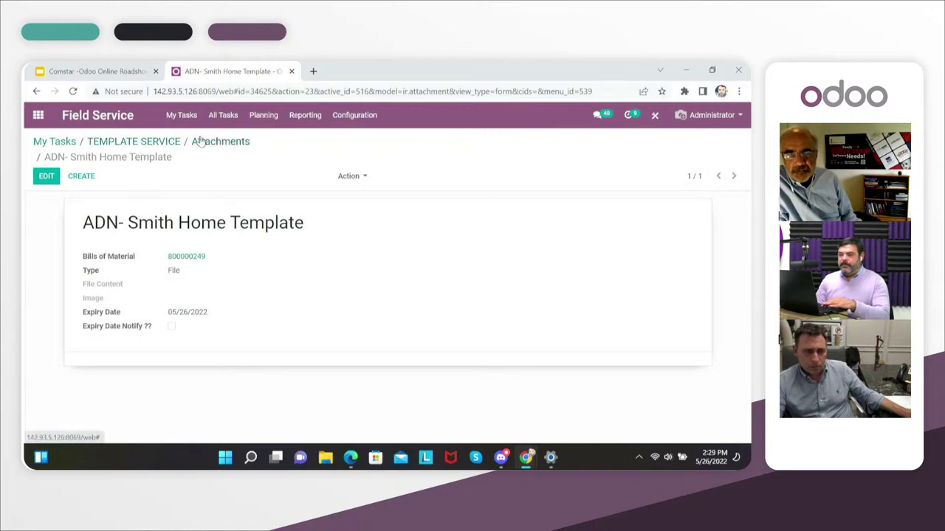
{"action": "left_click", "coordinate": [144, 145]}
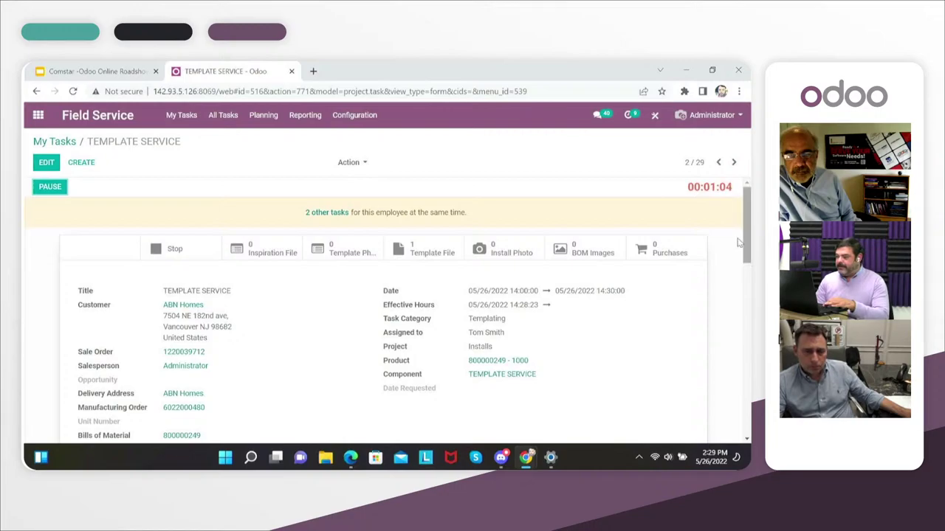
Tick all five items on the task's template checklist, from Cabinets Secured to Any Issue With Bringing Into Location, and save the task
{"action": "left_click_drag", "start_coordinate": [746, 254], "coordinate": [746, 354]}
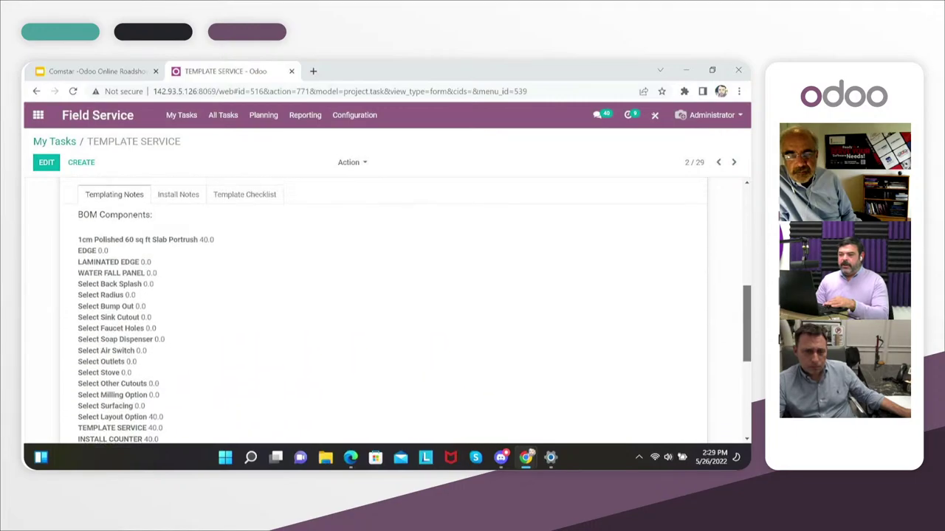
{"action": "left_click", "coordinate": [238, 196]}
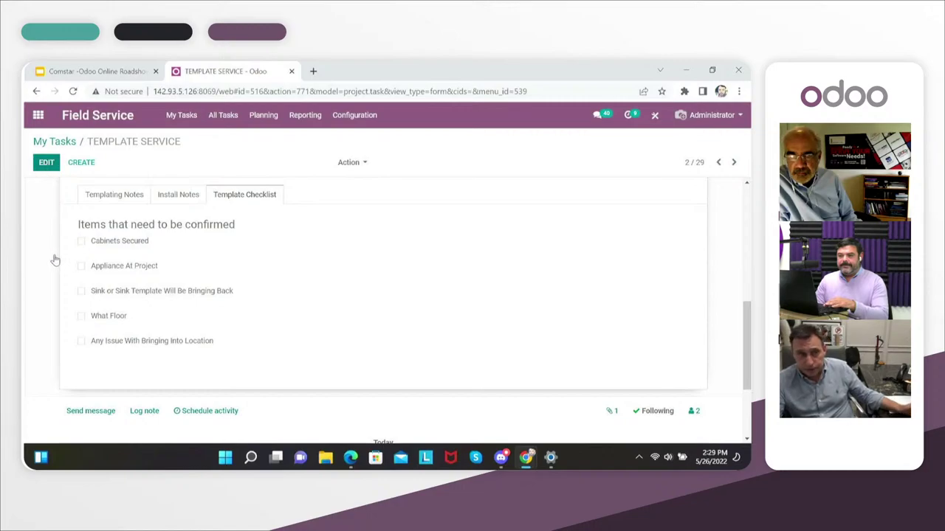
{"action": "key", "text": "alt+a"}
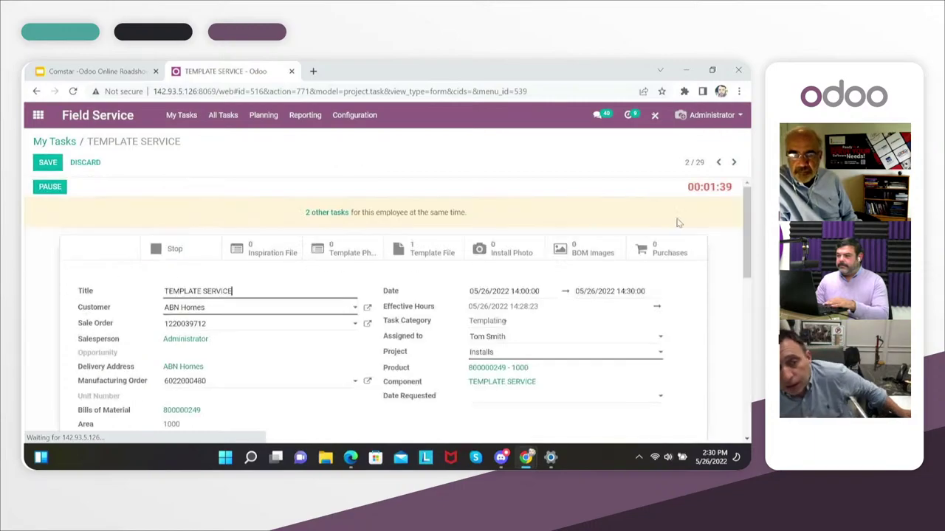
{"action": "left_click_drag", "start_coordinate": [742, 245], "coordinate": [743, 362]}
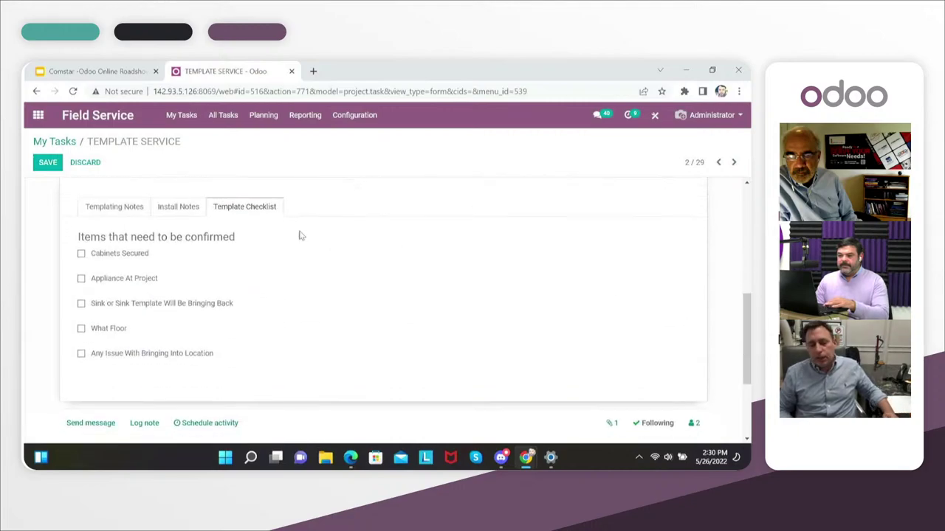
{"action": "left_click", "coordinate": [81, 254]}
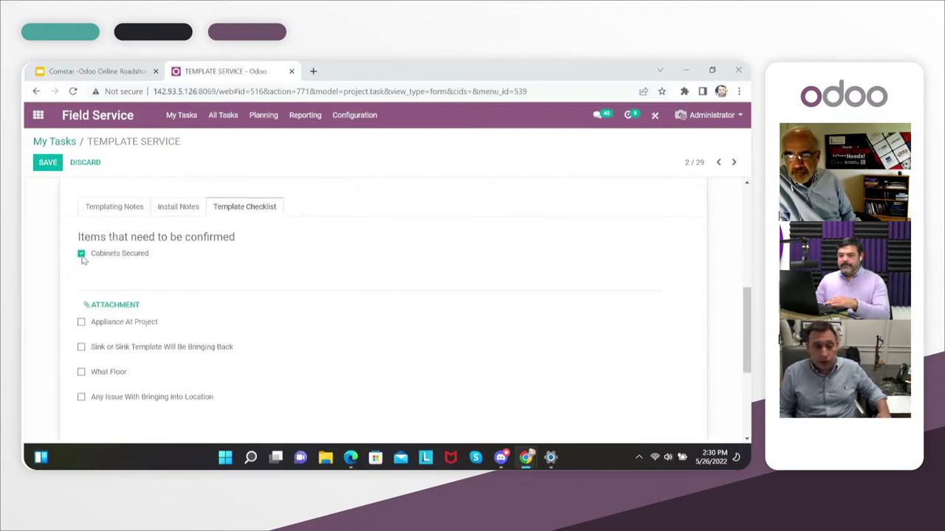
{"action": "left_click", "coordinate": [81, 323]}
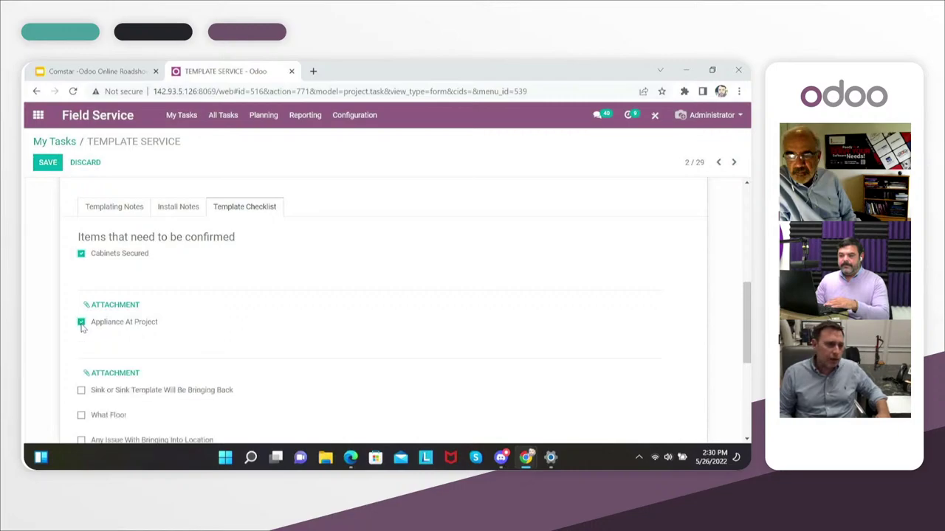
{"action": "left_click", "coordinate": [81, 390]}
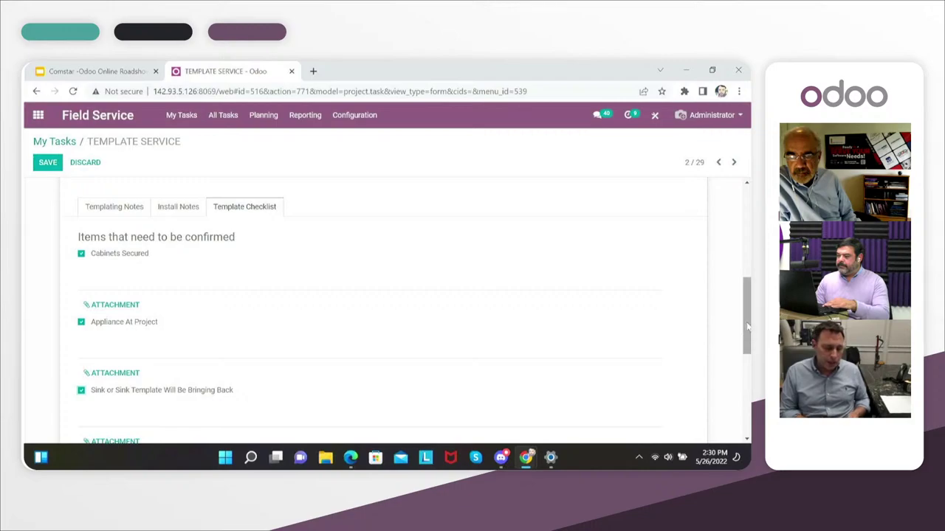
{"action": "left_click_drag", "start_coordinate": [747, 330], "coordinate": [745, 370]}
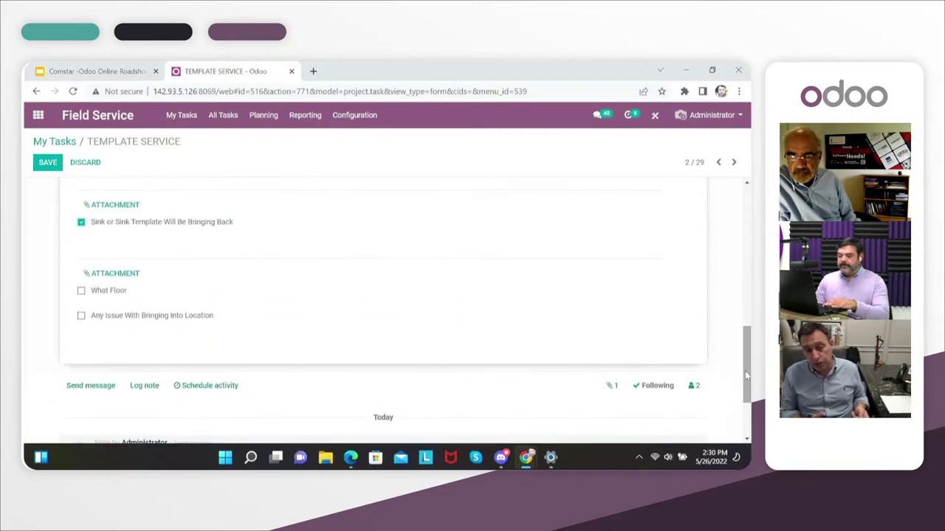
{"action": "left_click", "coordinate": [82, 290]}
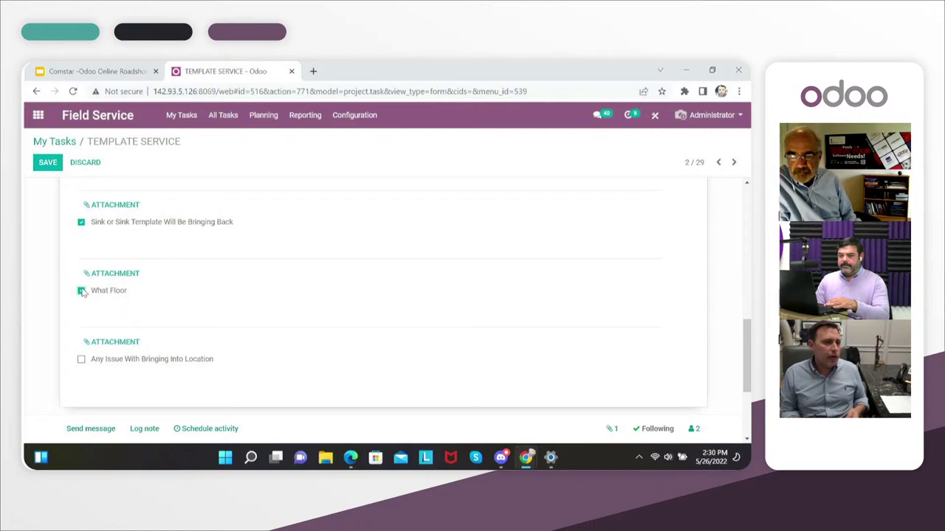
{"action": "left_click", "coordinate": [81, 360]}
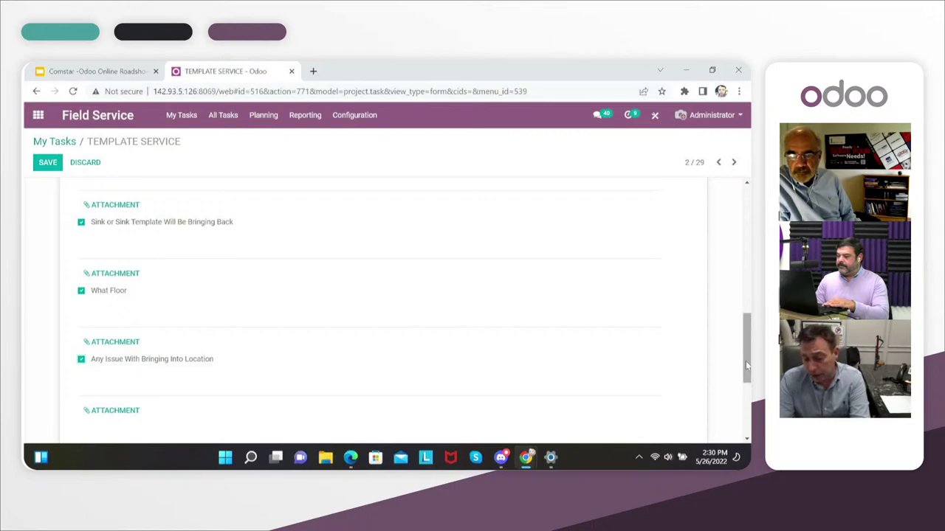
{"action": "mouse_move", "coordinate": [747, 366]}
{"action": "left_mouse_down"}
{"action": "mouse_move", "coordinate": [747, 345]}
{"action": "mouse_move", "coordinate": [747, 361]}
{"action": "left_mouse_up"}
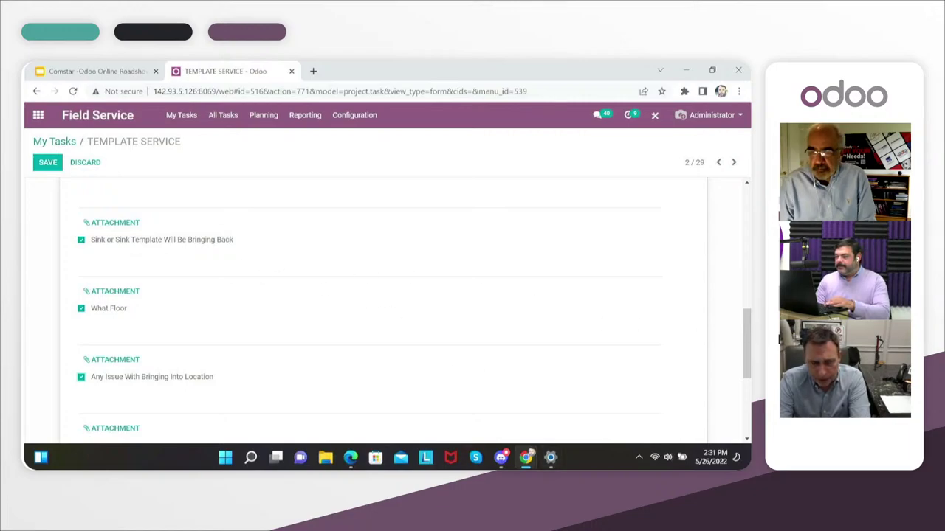
{"action": "left_click", "coordinate": [44, 167]}
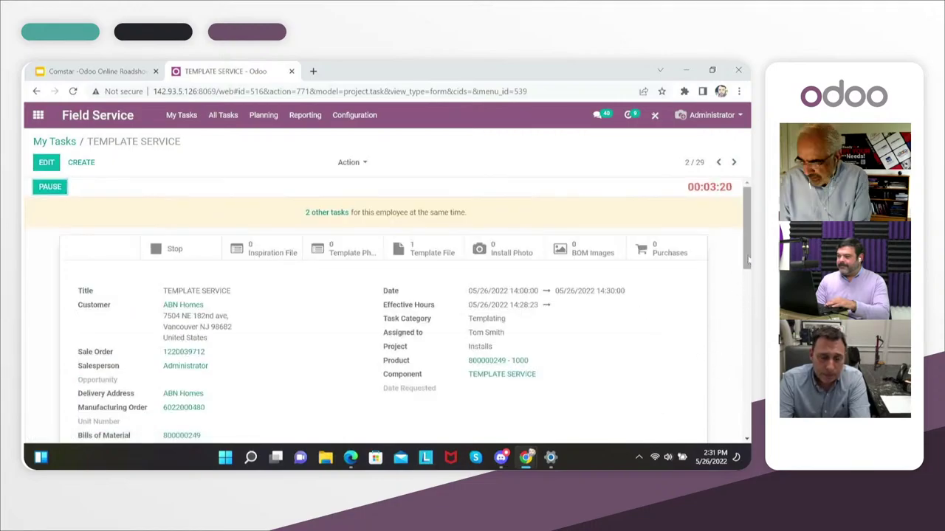
Stop the task's timer, save 00:15 hours as the time spent and mark the TEMPLATE SERVICE task as done
{"action": "scroll", "coordinate": [748, 270], "scroll_direction": "down", "scroll_amount": 2}
{"action": "scroll", "coordinate": [748, 270], "scroll_direction": "down", "scroll_amount": 3}
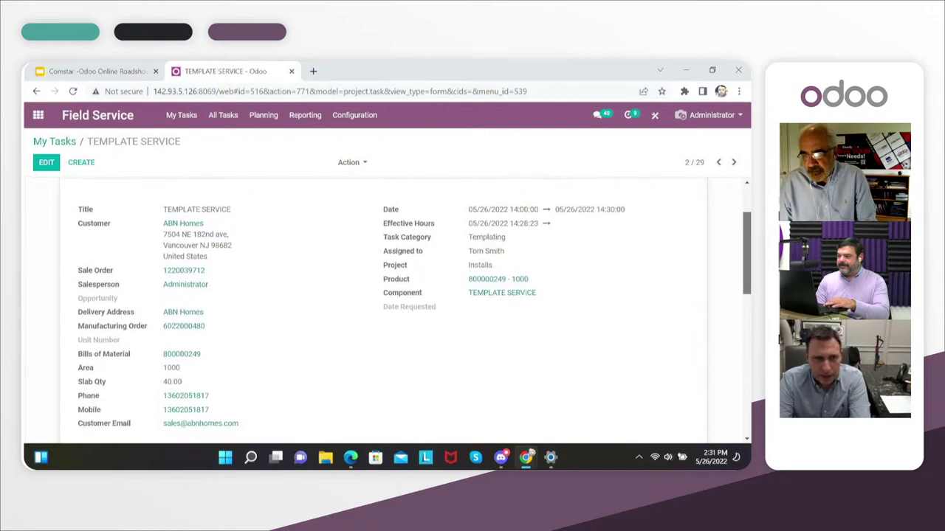
{"action": "scroll", "coordinate": [391, 310], "scroll_direction": "down", "scroll_amount": 1}
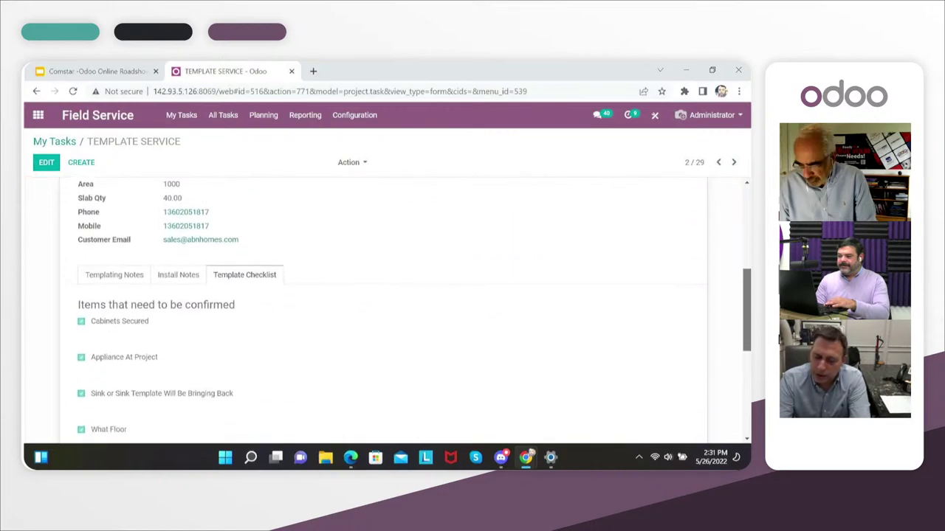
{"action": "scroll", "coordinate": [391, 310], "scroll_direction": "up", "scroll_amount": 3}
{"action": "scroll", "coordinate": [391, 310], "scroll_direction": "up", "scroll_amount": 2}
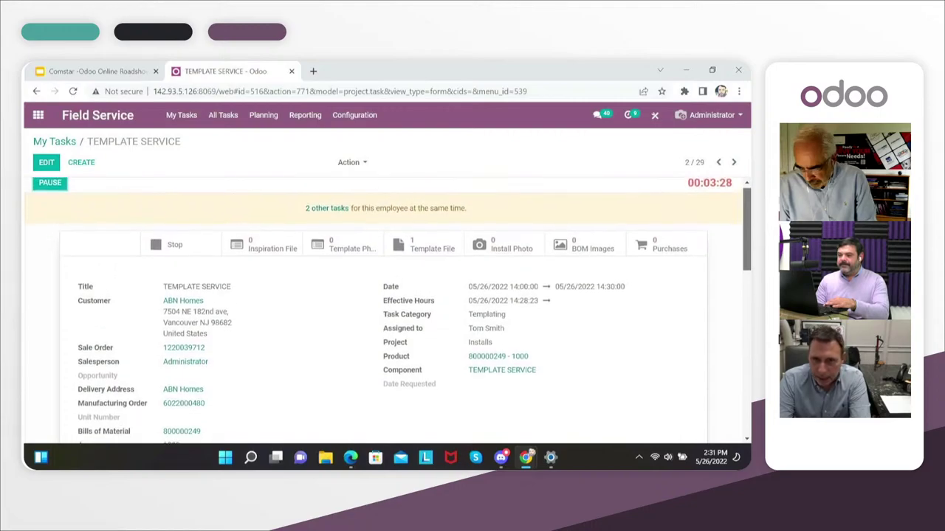
{"action": "scroll", "coordinate": [392, 310], "scroll_direction": "up", "scroll_amount": 1}
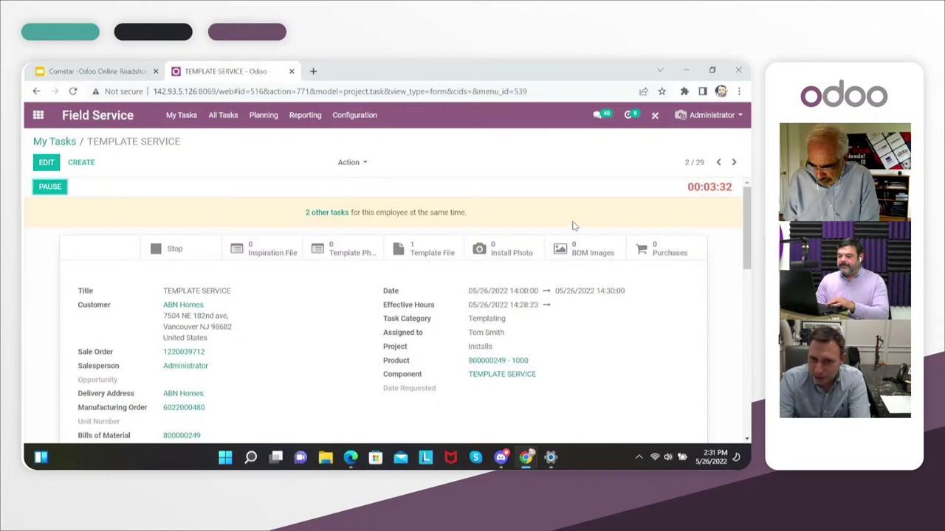
{"action": "left_click", "coordinate": [195, 248]}
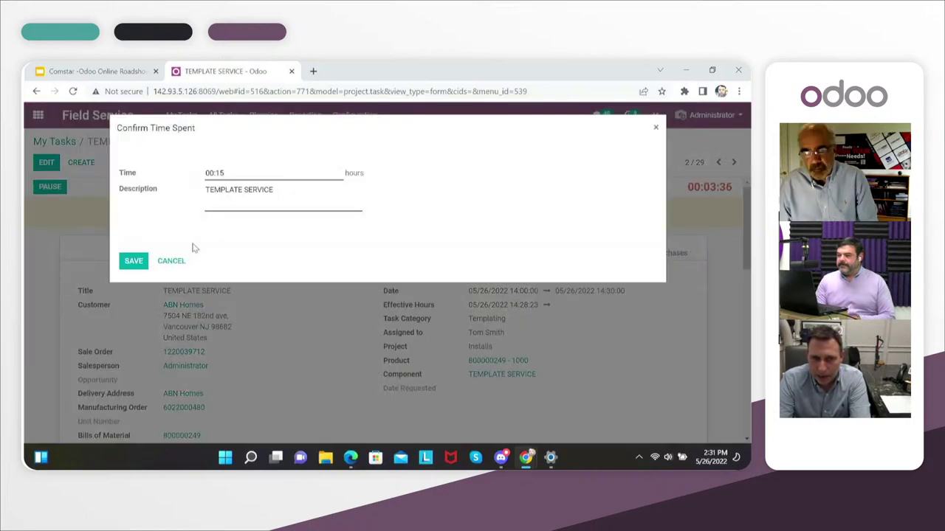
{"action": "left_click", "coordinate": [129, 261]}
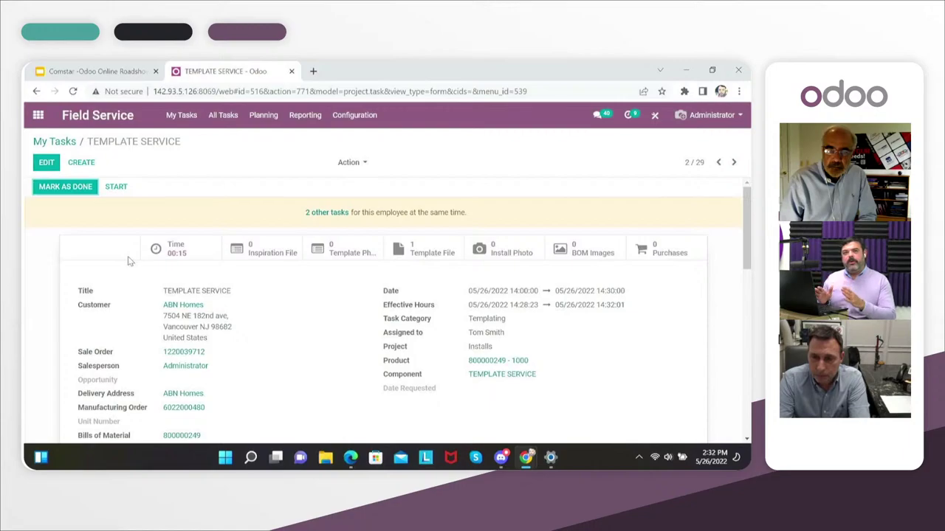
{"action": "left_click", "coordinate": [74, 188]}
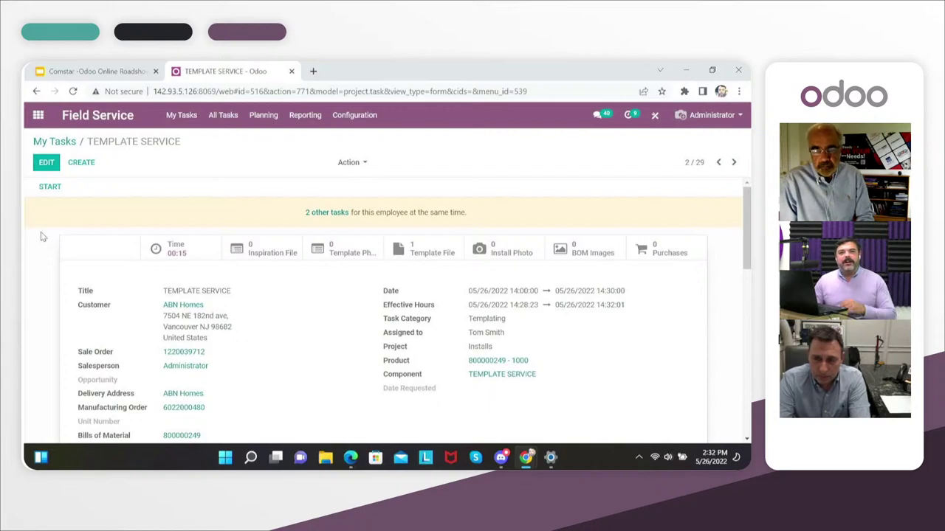
Switch to the Manufacturing app and open the ABN Homes order in the list of manufacturing orders
{"action": "left_click", "coordinate": [37, 120]}
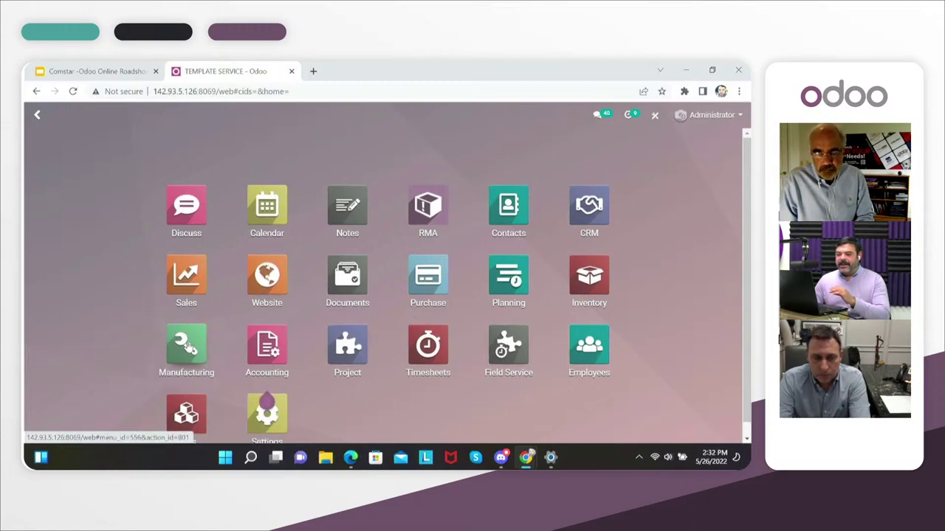
{"action": "left_click", "coordinate": [189, 347]}
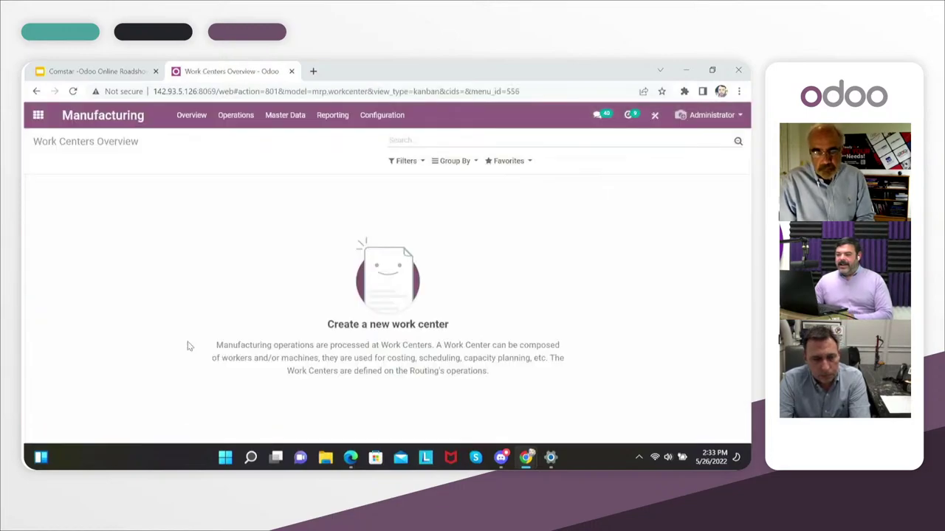
{"action": "left_click", "coordinate": [281, 122]}
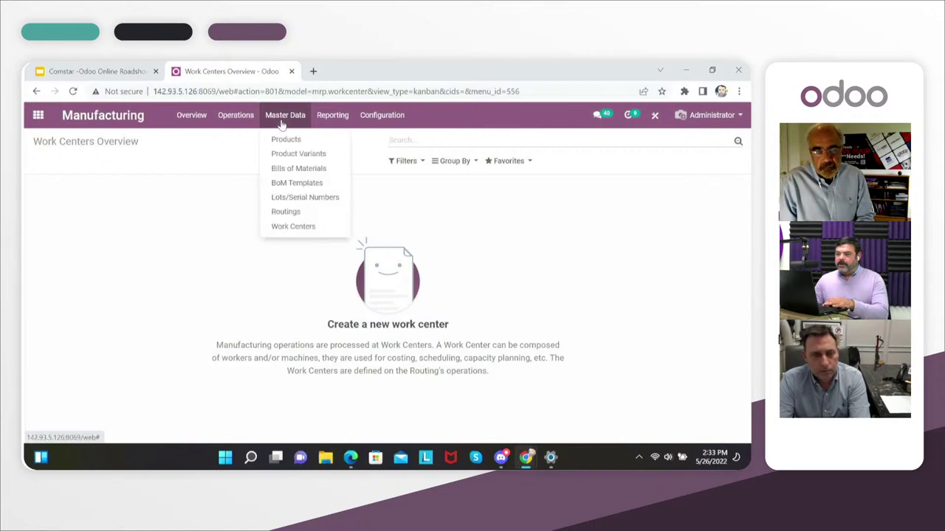
{"action": "left_click", "coordinate": [235, 120]}
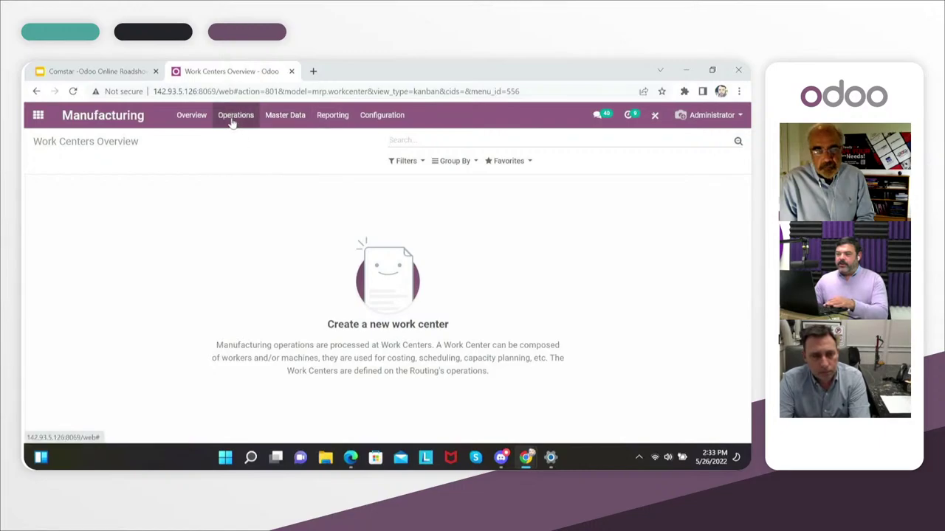
{"action": "left_click", "coordinate": [232, 122]}
{"action": "left_click", "coordinate": [231, 144]}
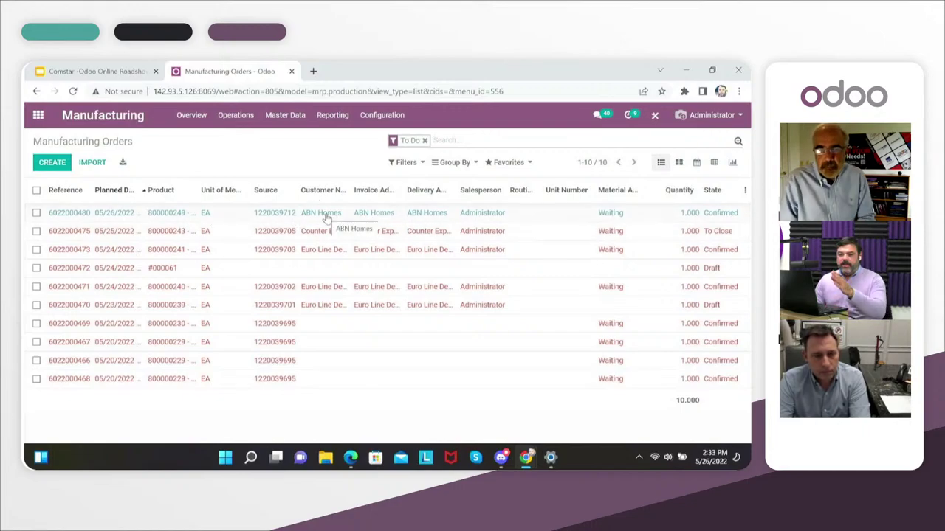
{"action": "left_click", "coordinate": [275, 216]}
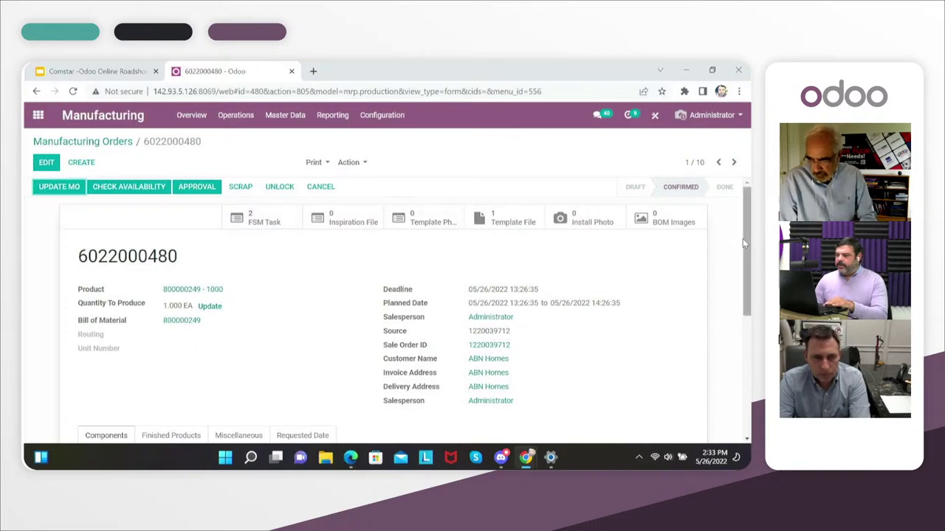
Check the availability of the manufacturing order's components and review their reserved quantities
{"action": "mouse_move", "coordinate": [743, 238]}
{"action": "left_mouse_down"}
{"action": "mouse_move", "coordinate": [747, 342]}
{"action": "mouse_move", "coordinate": [747, 238]}
{"action": "left_mouse_up"}
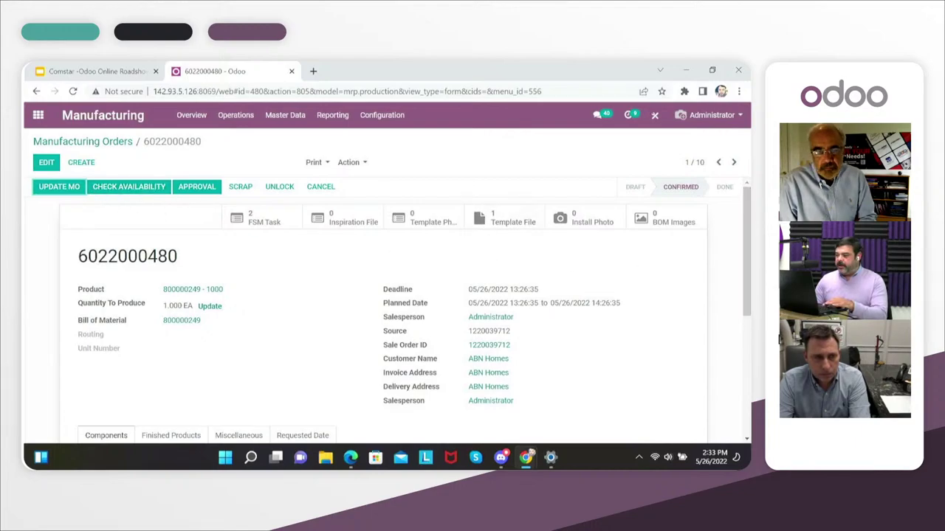
{"action": "left_click_drag", "start_coordinate": [748, 270], "coordinate": [749, 352]}
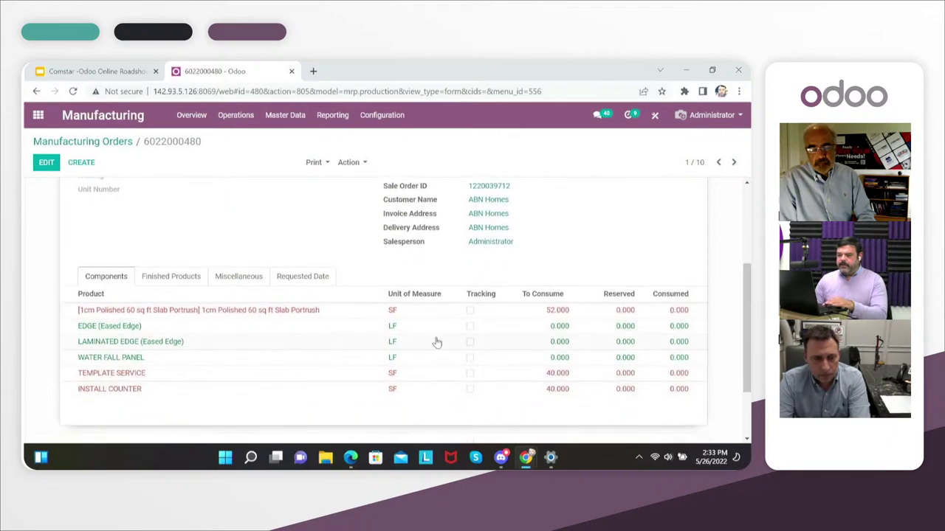
{"action": "scroll", "coordinate": [717, 323], "scroll_direction": "up", "scroll_amount": 3}
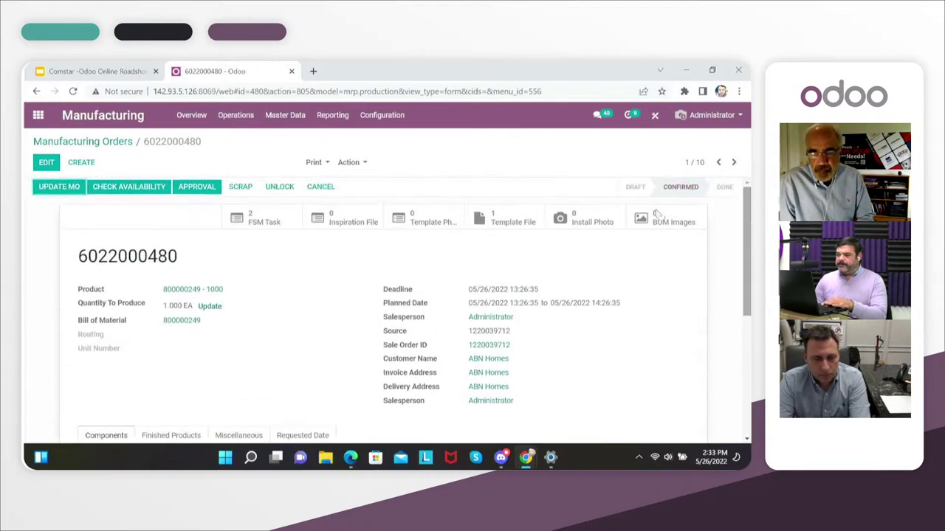
{"action": "left_click", "coordinate": [138, 189]}
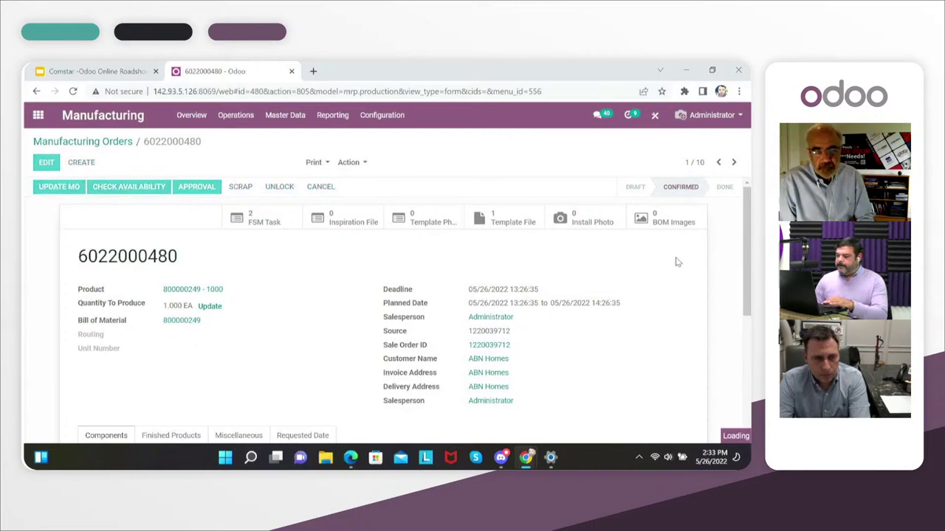
{"action": "left_click_drag", "start_coordinate": [744, 239], "coordinate": [743, 319]}
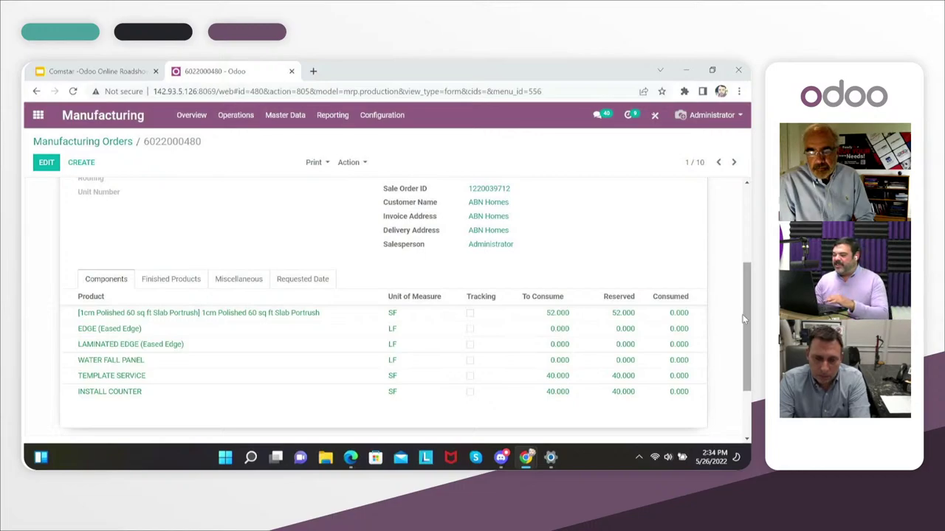
{"action": "left_click_drag", "start_coordinate": [745, 314], "coordinate": [748, 242]}
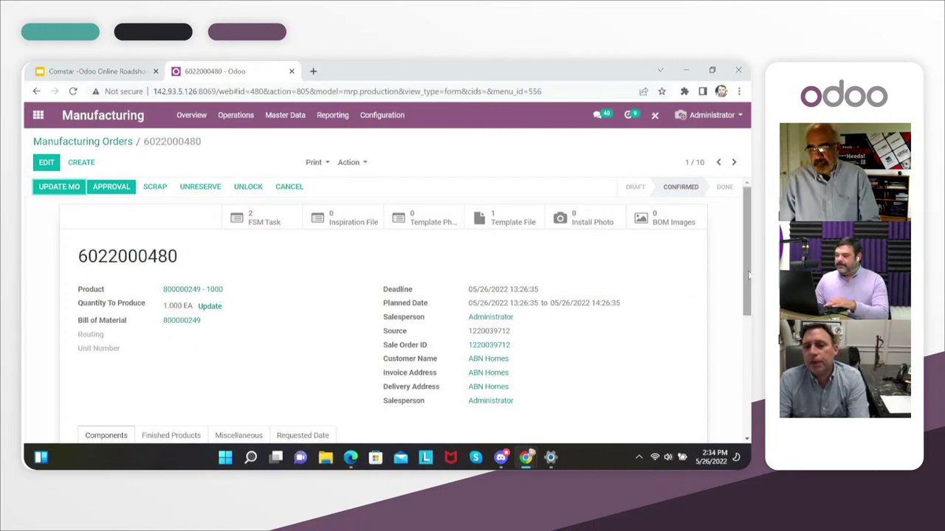
Look at the additional actions offered for the manufacturing order and approve the order for production
{"action": "scroll", "coordinate": [746, 251], "scroll_direction": "down", "scroll_amount": 1}
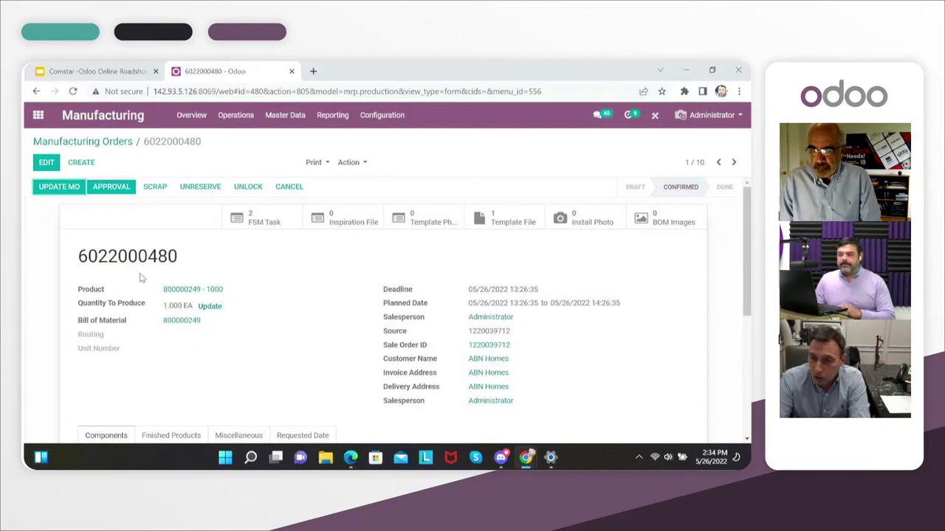
{"action": "left_click", "coordinate": [348, 163]}
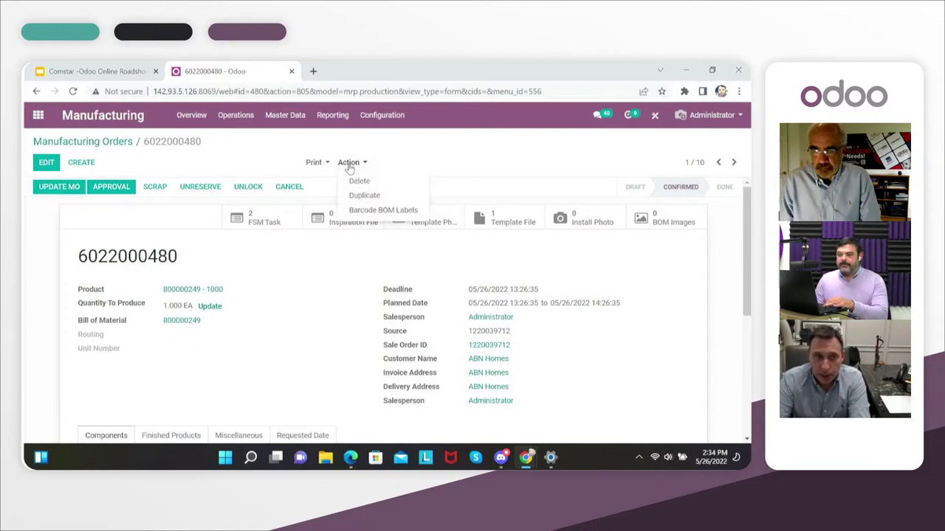
{"action": "left_click", "coordinate": [288, 264]}
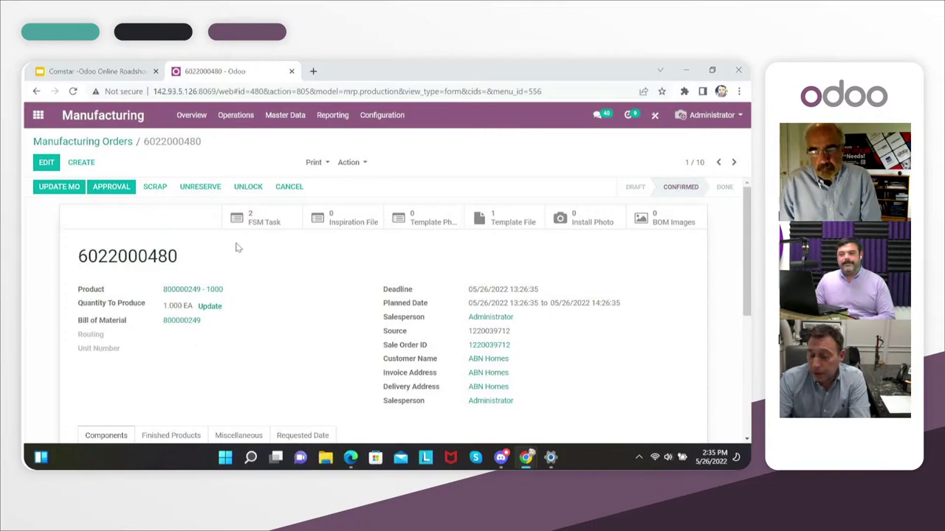
{"action": "left_click", "coordinate": [106, 190]}
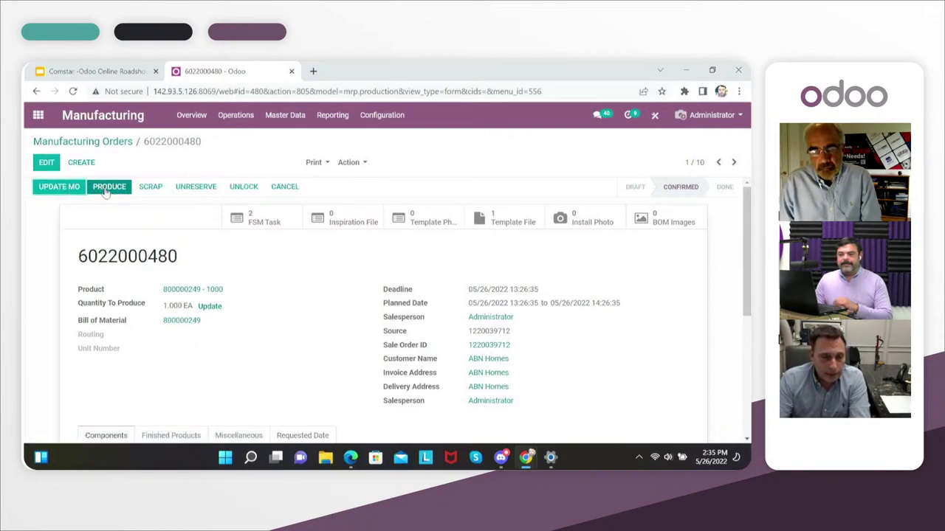
Record production of the full quantity with all listed components consumed, and mark the manufacturing order as done
{"action": "left_click", "coordinate": [105, 189]}
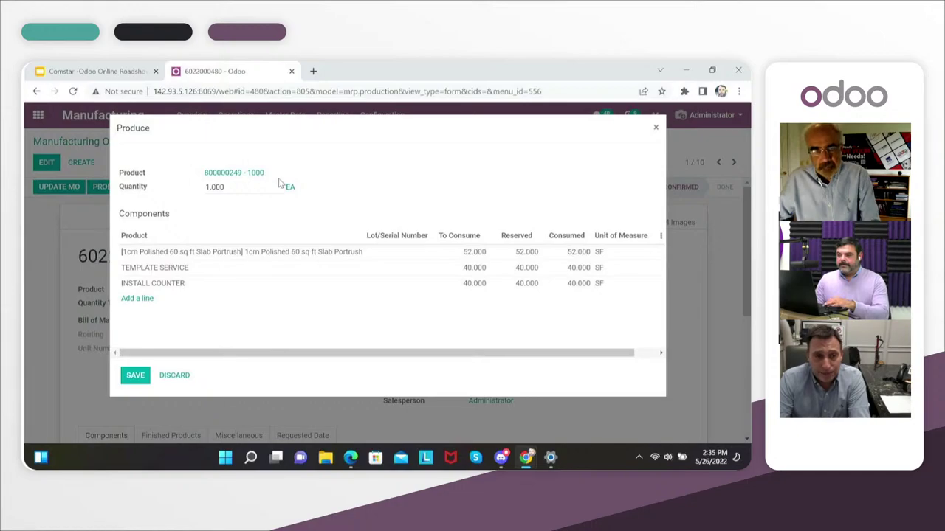
{"action": "left_click", "coordinate": [133, 377]}
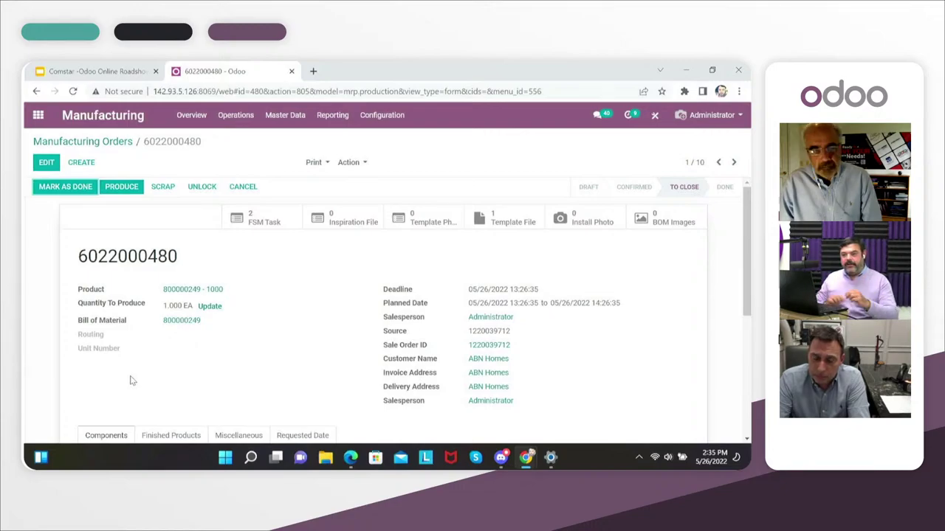
{"action": "left_click", "coordinate": [59, 188]}
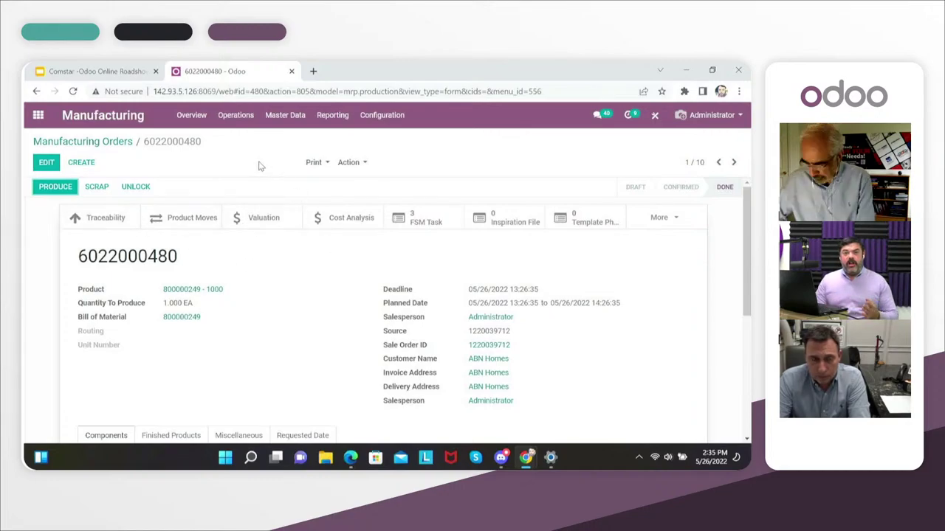
Switch to the Sales app and open the newest ABN Homes order from the quotations list
{"action": "left_click", "coordinate": [38, 115]}
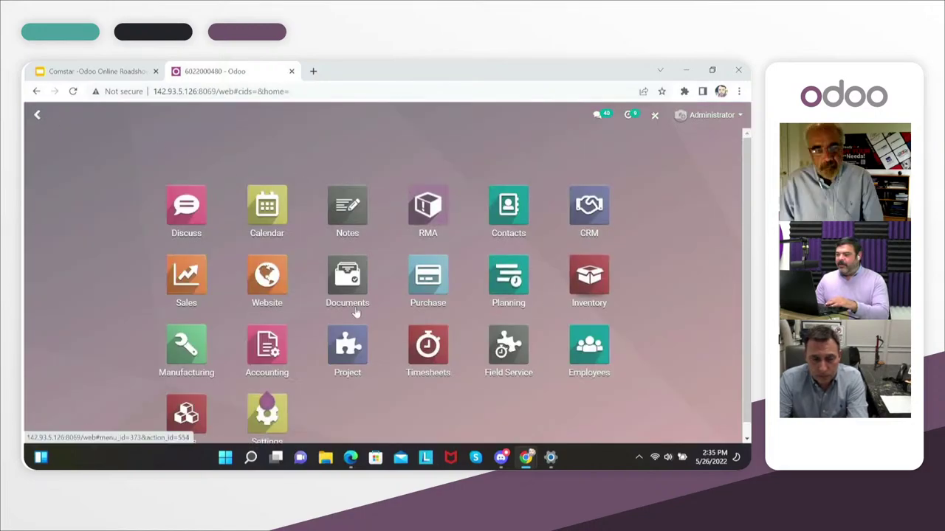
{"action": "left_click", "coordinate": [191, 279]}
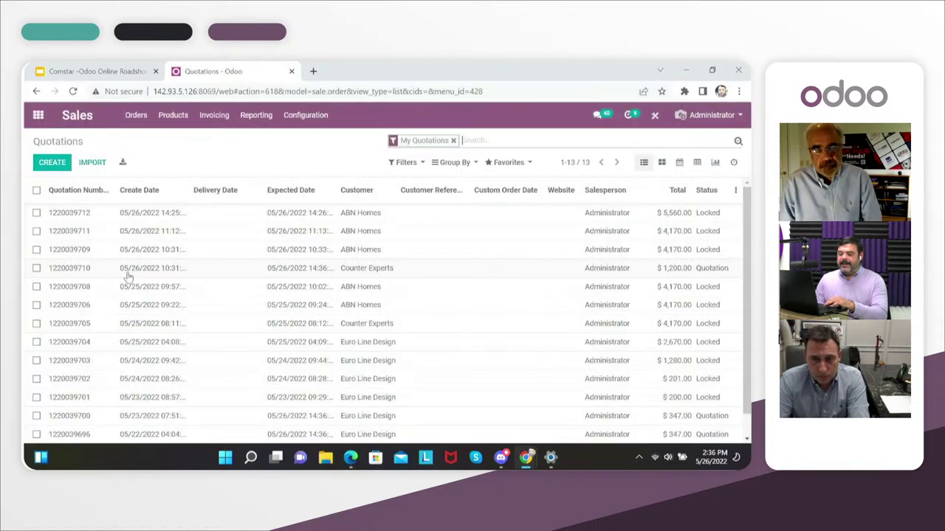
{"action": "left_click", "coordinate": [300, 214]}
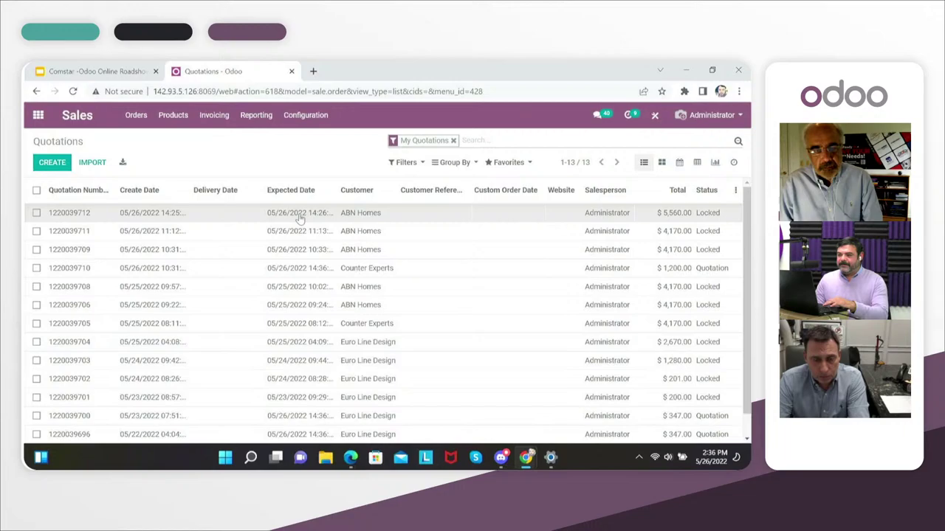
{"action": "left_click", "coordinate": [240, 214]}
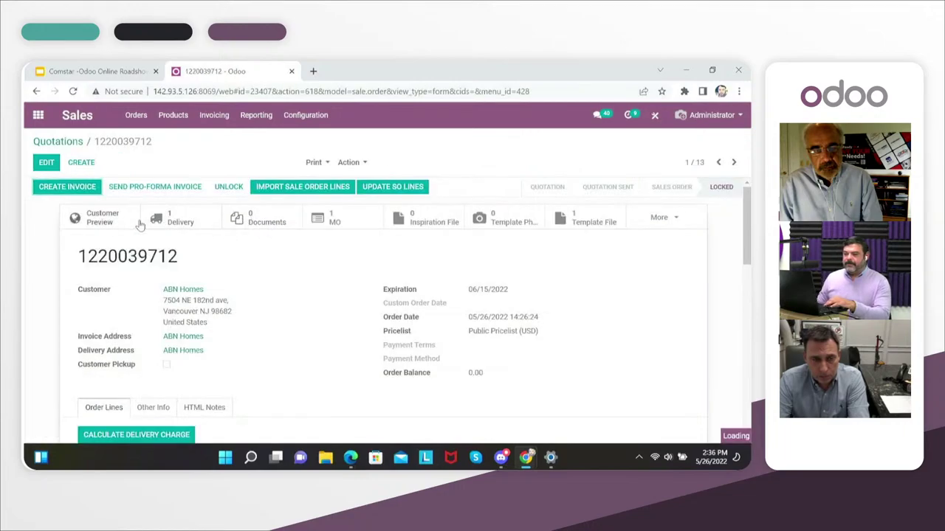
Open the sales order's delivery and validate it as an immediate transfer of all quantities
{"action": "left_click", "coordinate": [185, 222]}
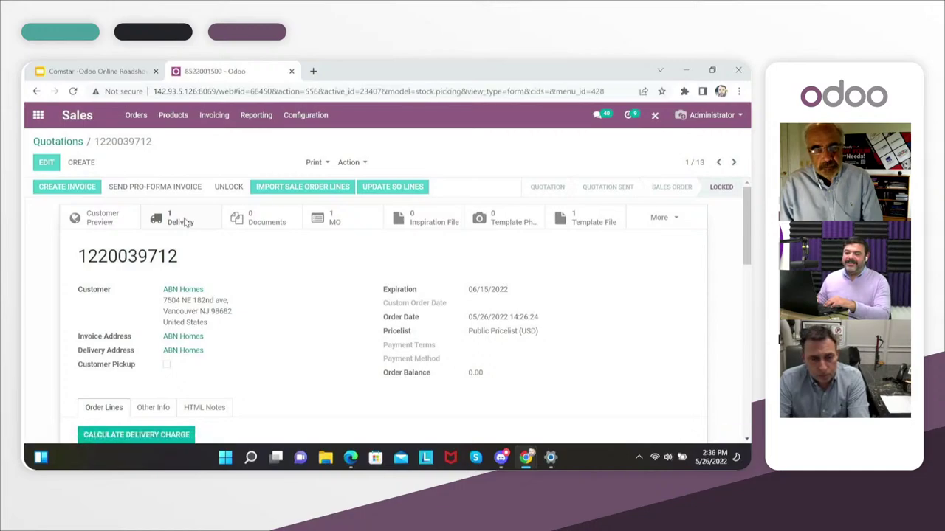
{"action": "left_click", "coordinate": [43, 189]}
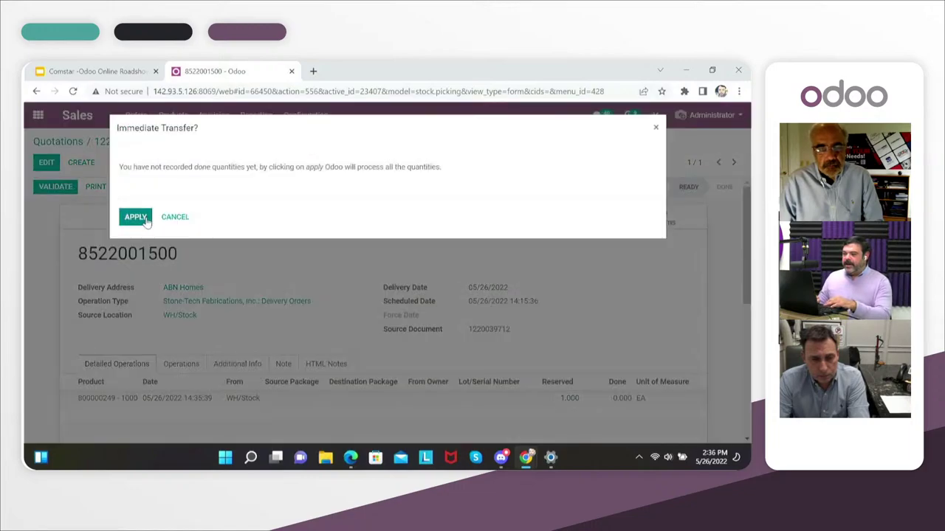
{"action": "left_click", "coordinate": [146, 220]}
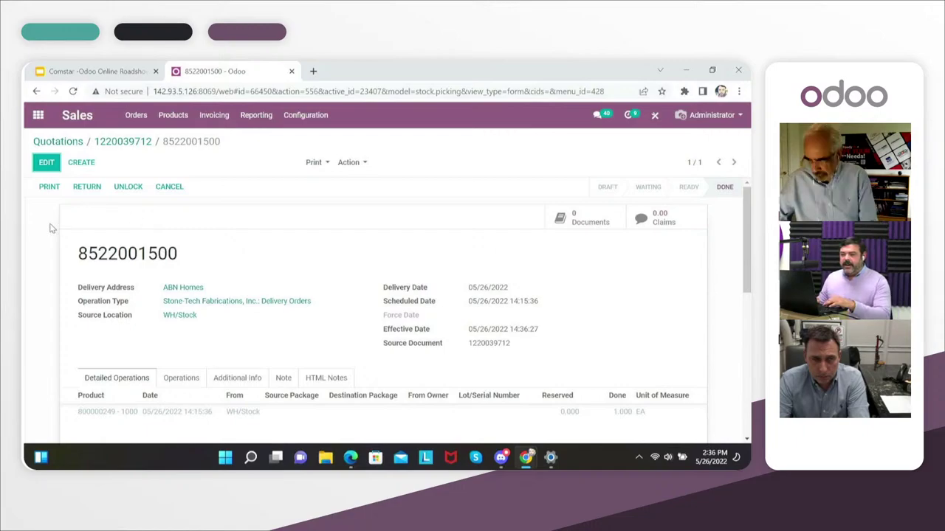
Switch to the Field Service app, list all tasks without filters and open the newest ABN Homes order's INSTALL COUNTER task
{"action": "left_click", "coordinate": [38, 114]}
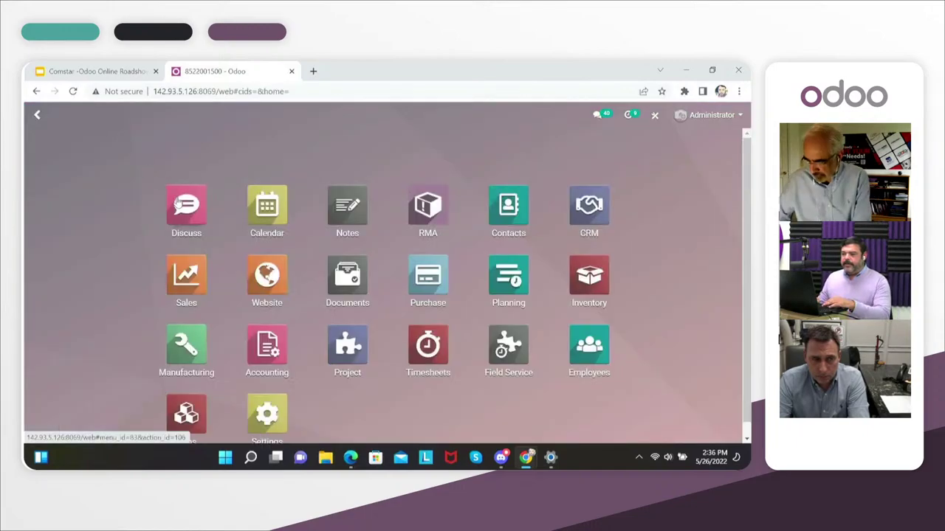
{"action": "left_click", "coordinate": [492, 347]}
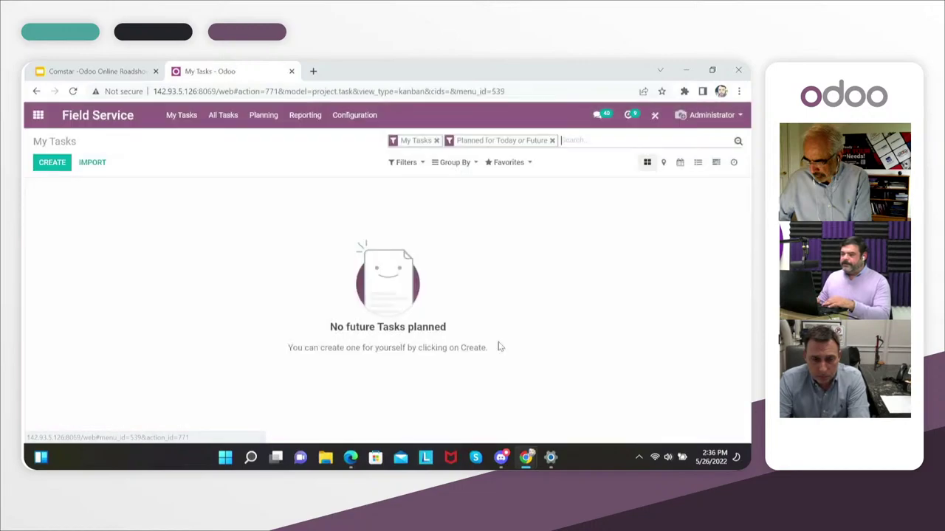
{"action": "left_click", "coordinate": [551, 141]}
{"action": "left_click", "coordinate": [436, 140]}
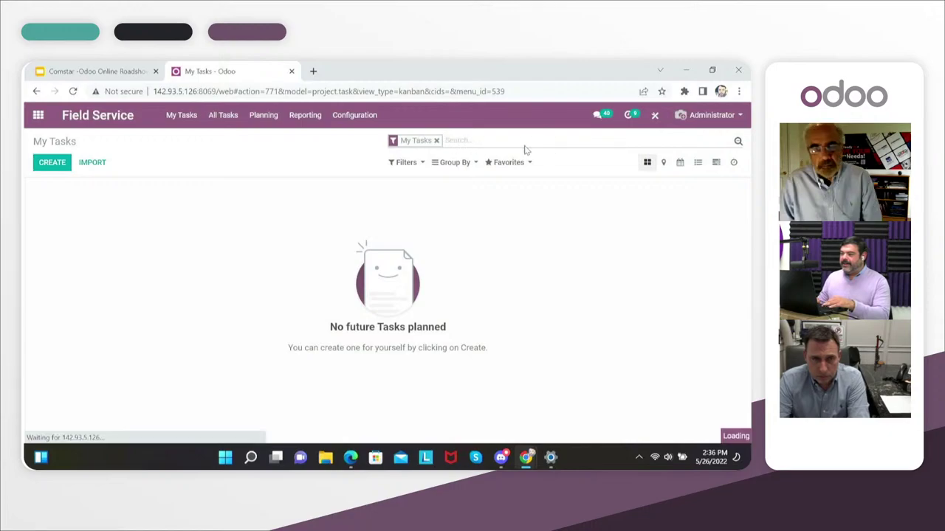
{"action": "left_click", "coordinate": [698, 164]}
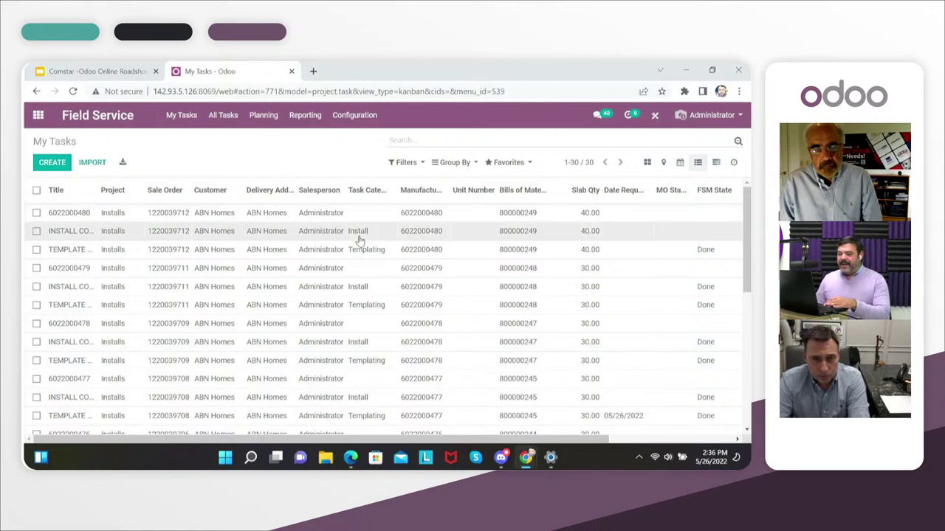
{"action": "left_click", "coordinate": [359, 235]}
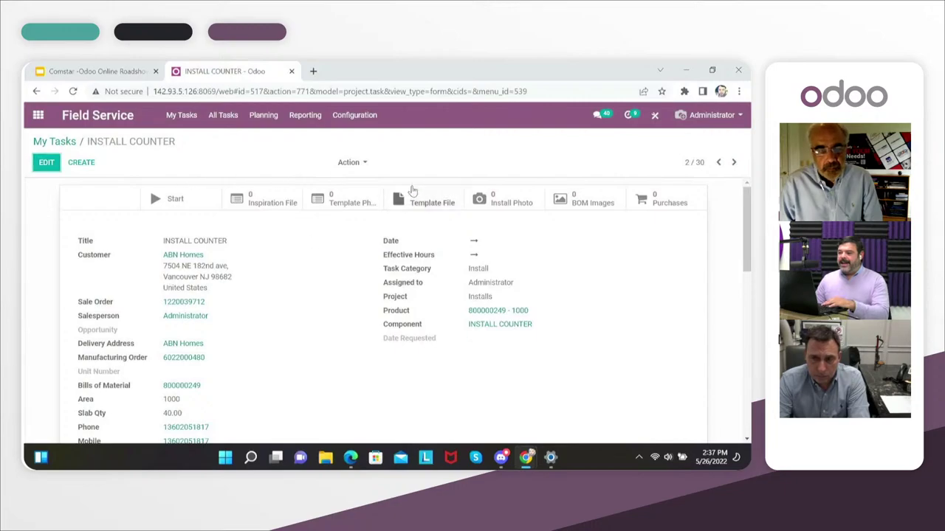
Edit the INSTALL COUNTER task and assign it to the second employee offered instead of the Administrator
{"action": "left_click_drag", "start_coordinate": [747, 253], "coordinate": [748, 225]}
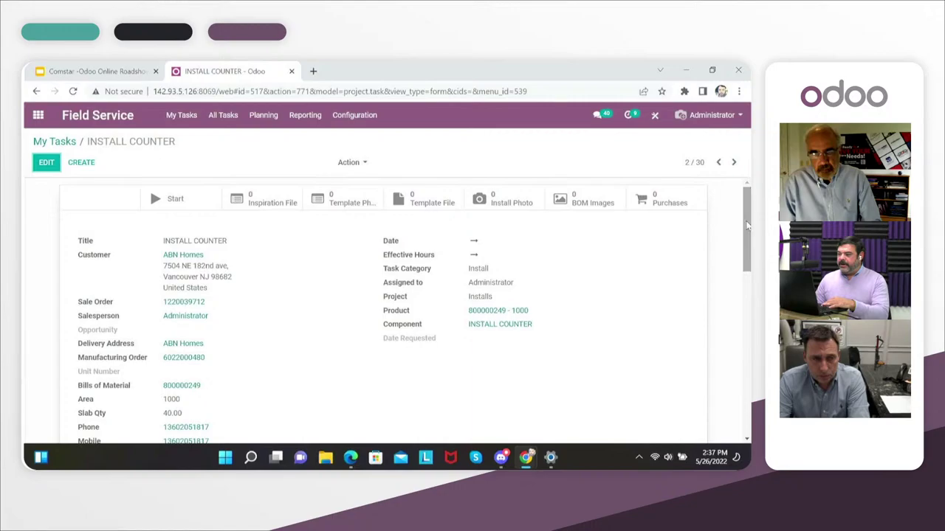
{"action": "left_click", "coordinate": [45, 168]}
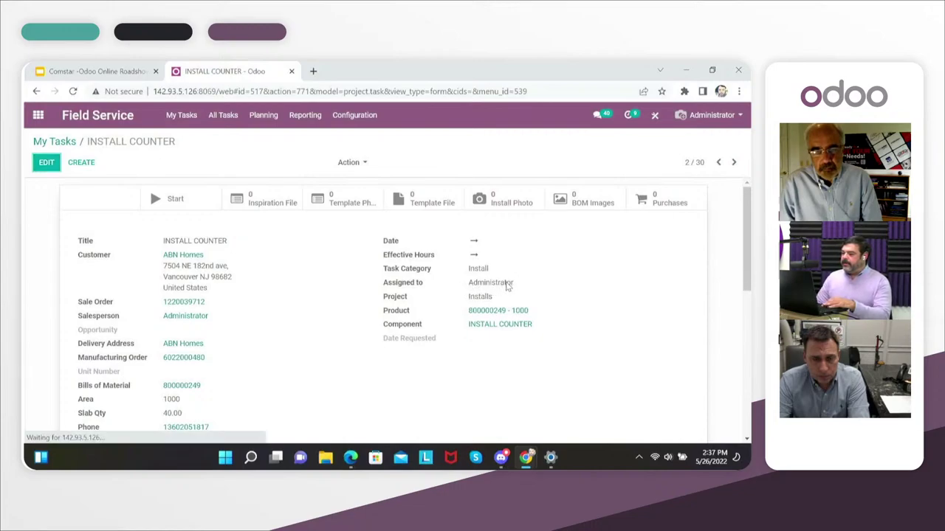
{"action": "left_click", "coordinate": [47, 166]}
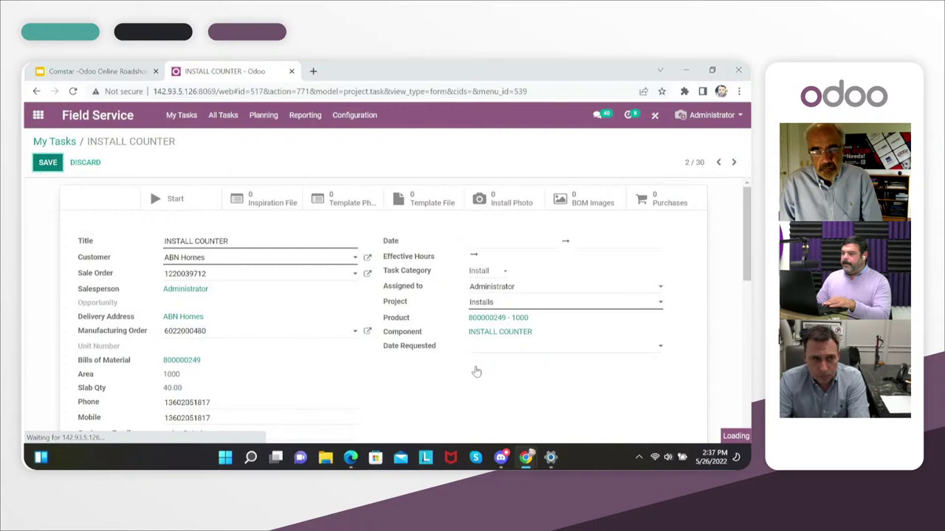
{"action": "left_click", "coordinate": [549, 288]}
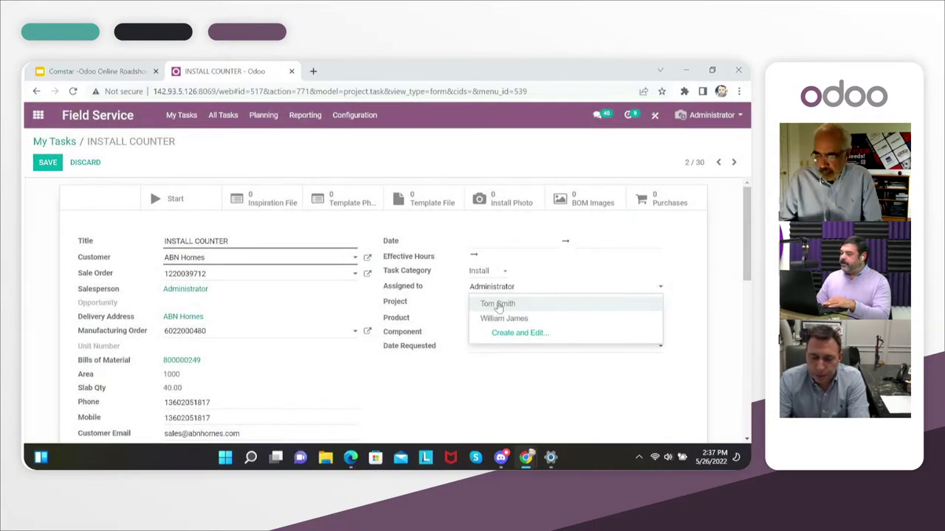
{"action": "left_click", "coordinate": [500, 304]}
{"action": "left_click", "coordinate": [527, 288]}
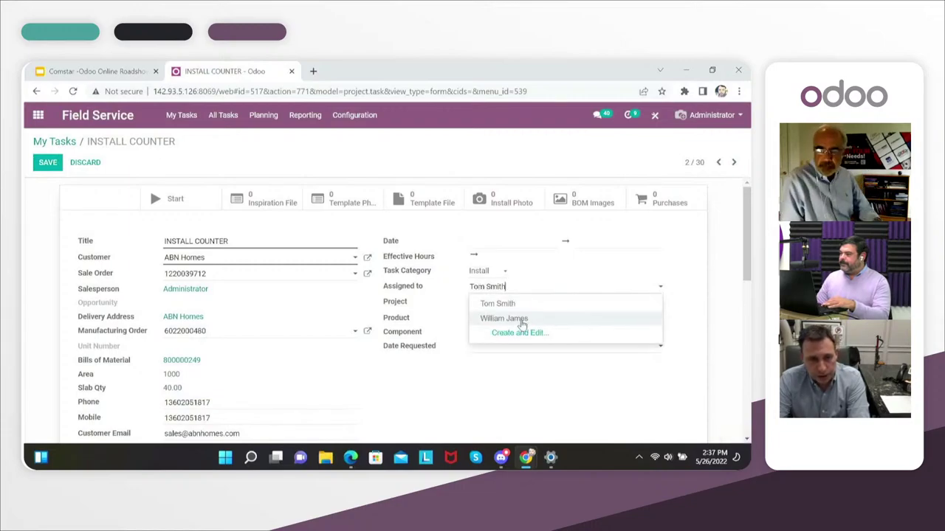
{"action": "left_click", "coordinate": [521, 321]}
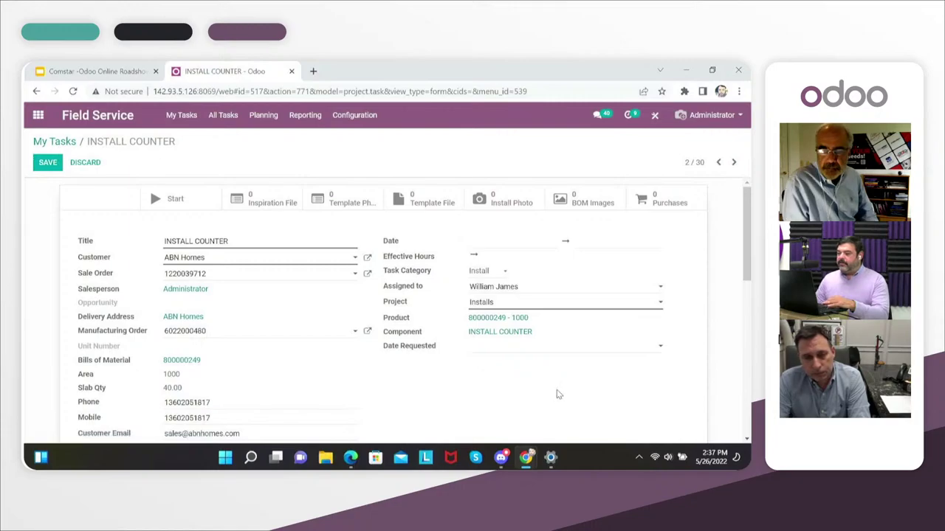
Schedule the install task for 05/26/2022 from 14:00 to 14:40 and start its timer
{"action": "left_click", "coordinate": [508, 242]}
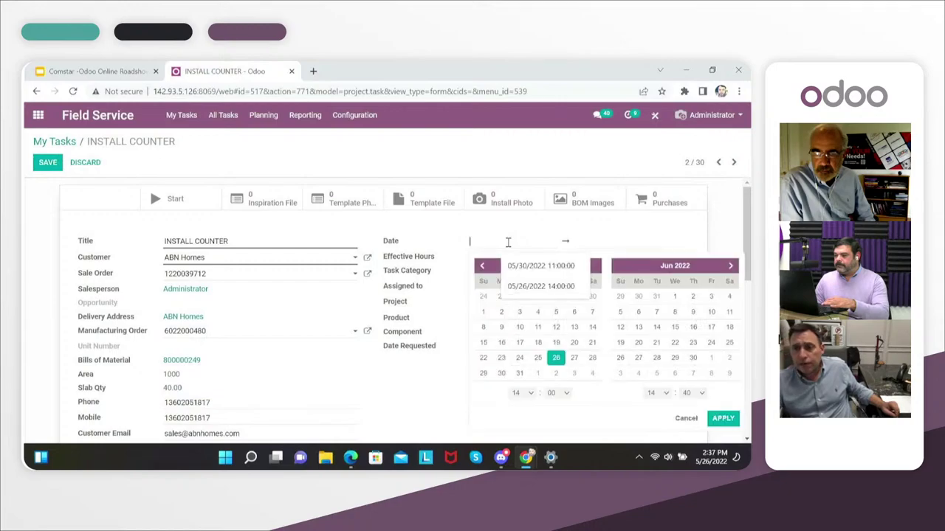
{"action": "left_click", "coordinate": [555, 358]}
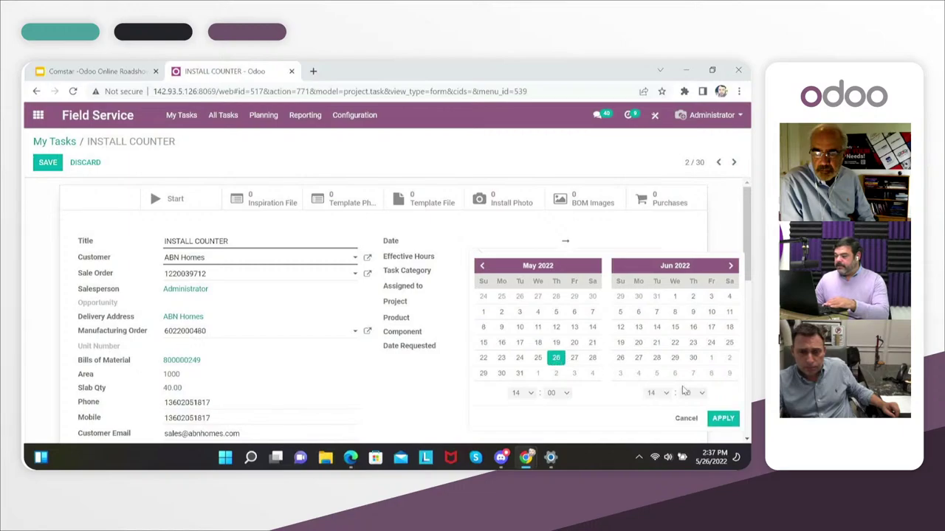
{"action": "left_click", "coordinate": [721, 419]}
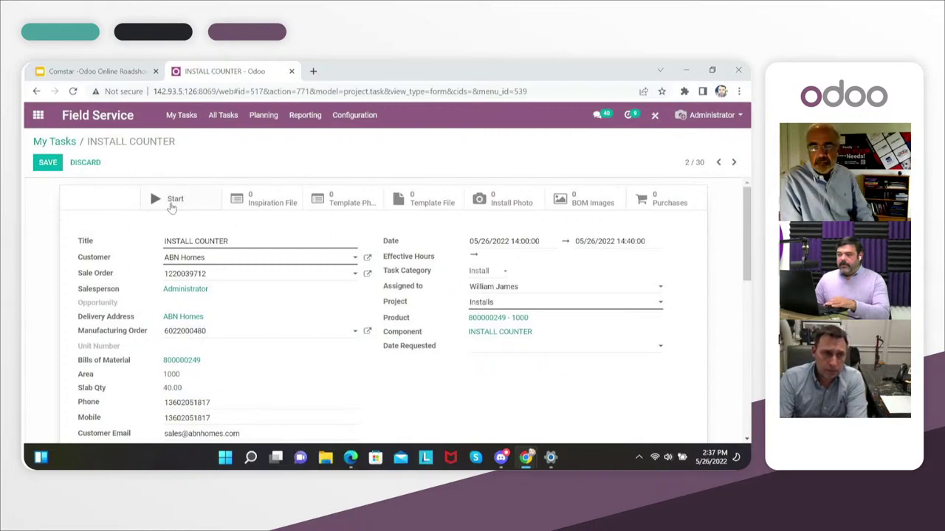
{"action": "left_click", "coordinate": [172, 206]}
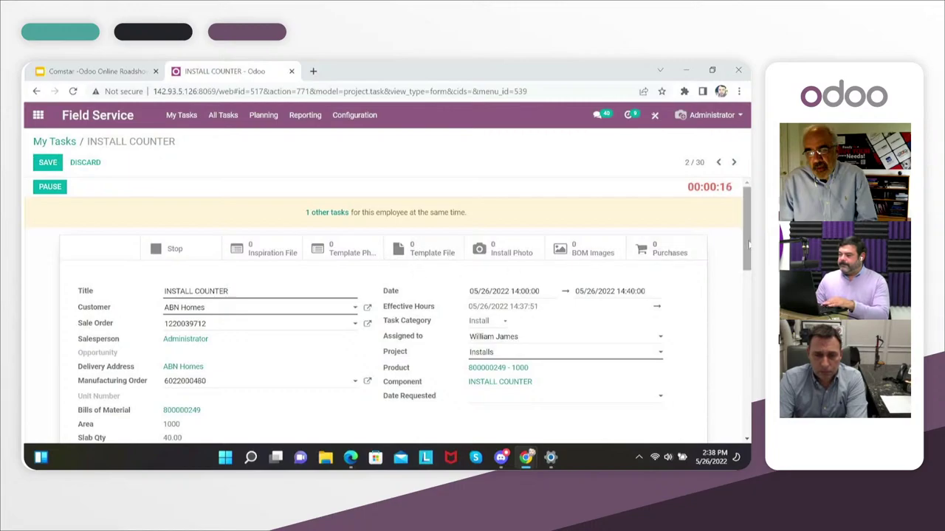
Look at the template photo attachments of the INSTALL COUNTER task and return to the task
{"action": "scroll", "coordinate": [747, 251], "scroll_direction": "down", "scroll_amount": 1}
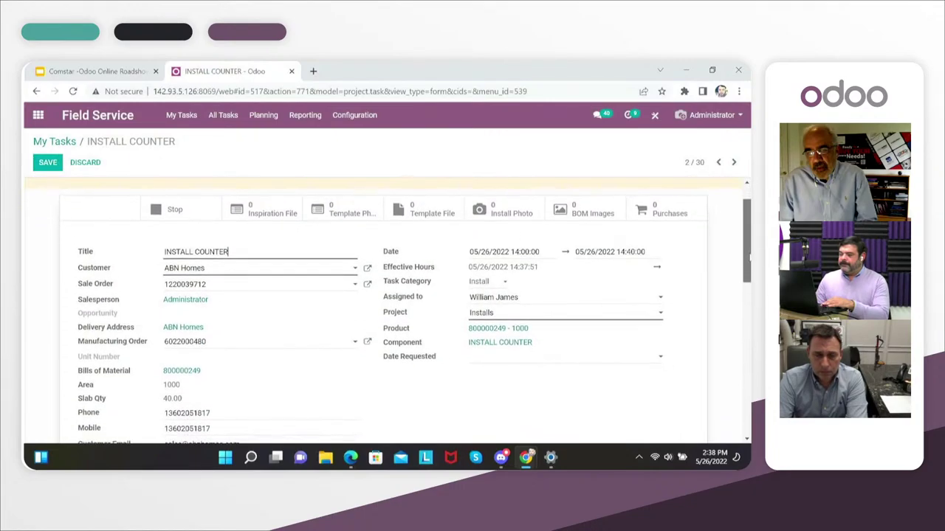
{"action": "left_click", "coordinate": [344, 224]}
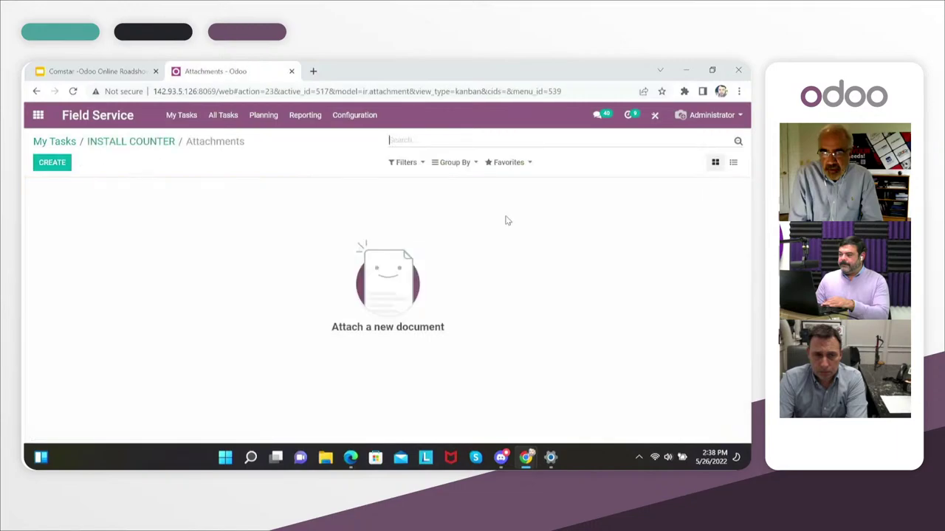
{"action": "left_click", "coordinate": [135, 145]}
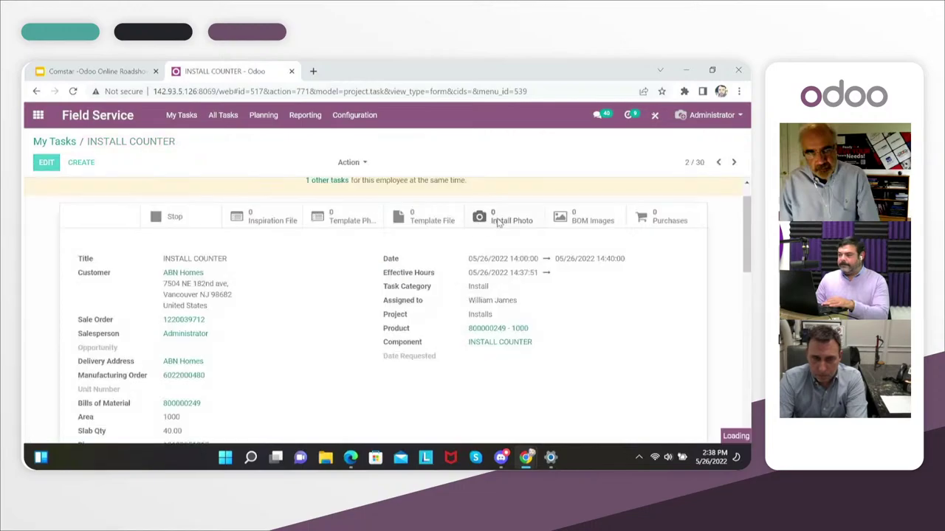
Create an install photo attachment named "Install job Smith House" for the task and save it without uploading a file
{"action": "left_click", "coordinate": [498, 221]}
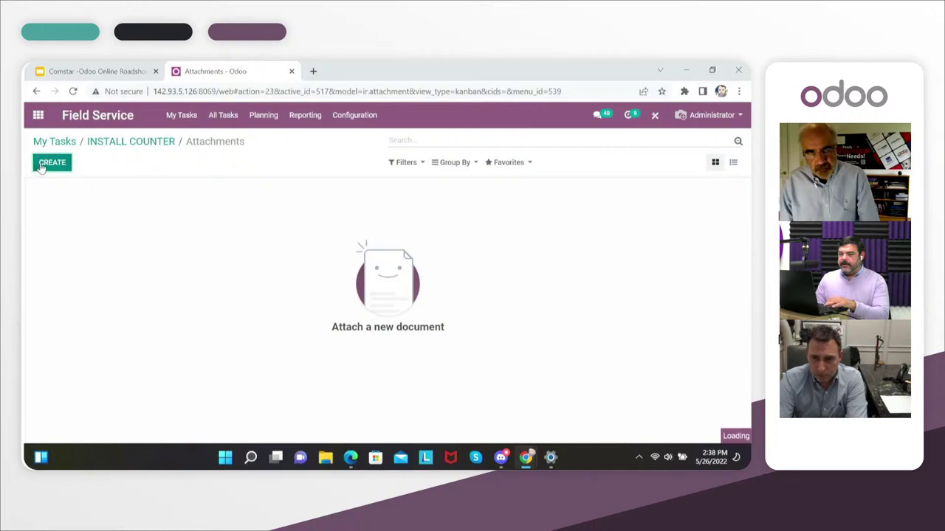
{"action": "left_click", "coordinate": [180, 221]}
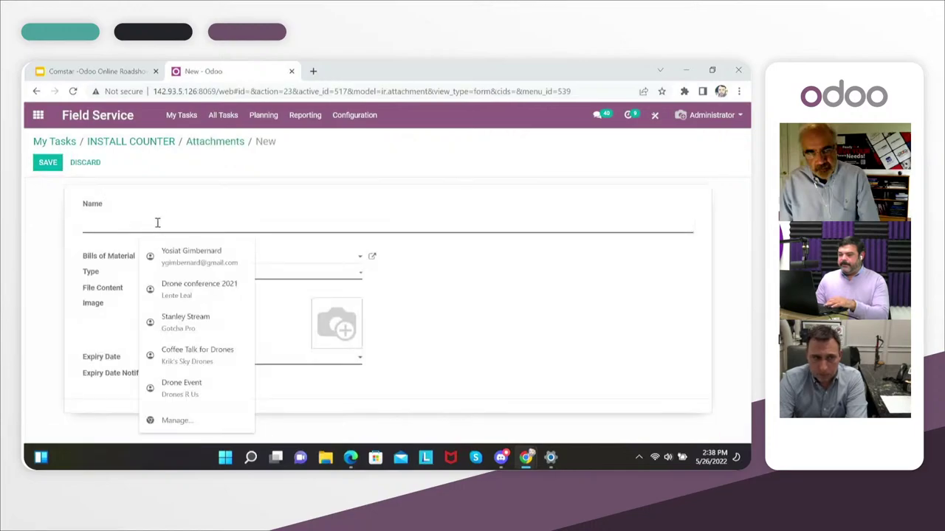
{"action": "type", "text": "Install"}
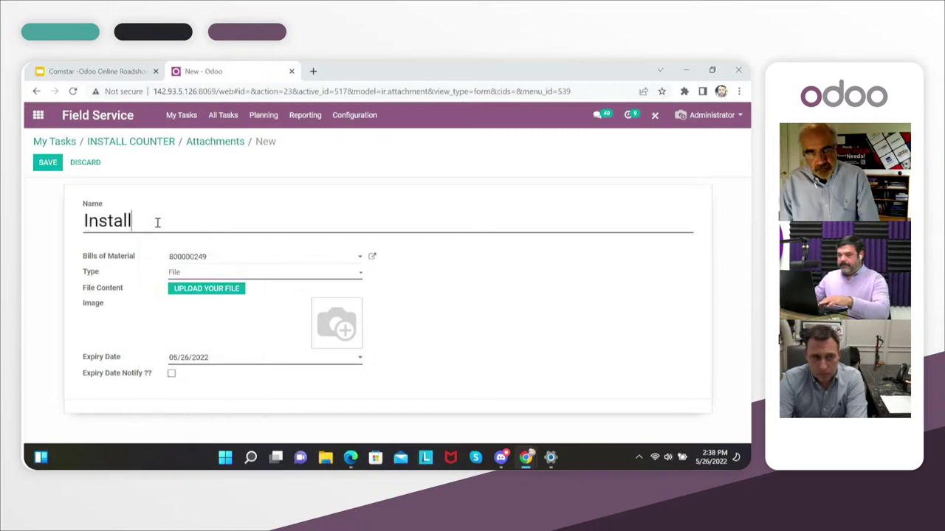
{"action": "type", "text": " jo"}
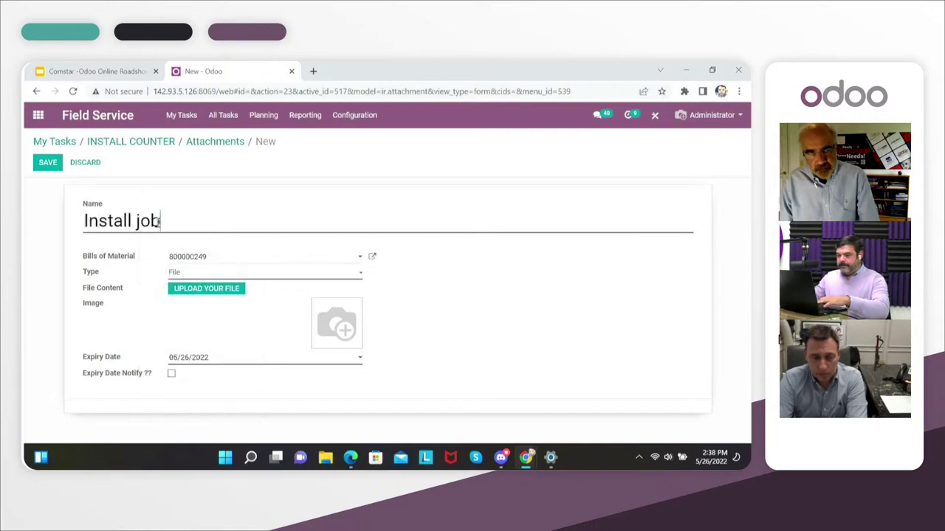
{"action": "type", "text": "b"}
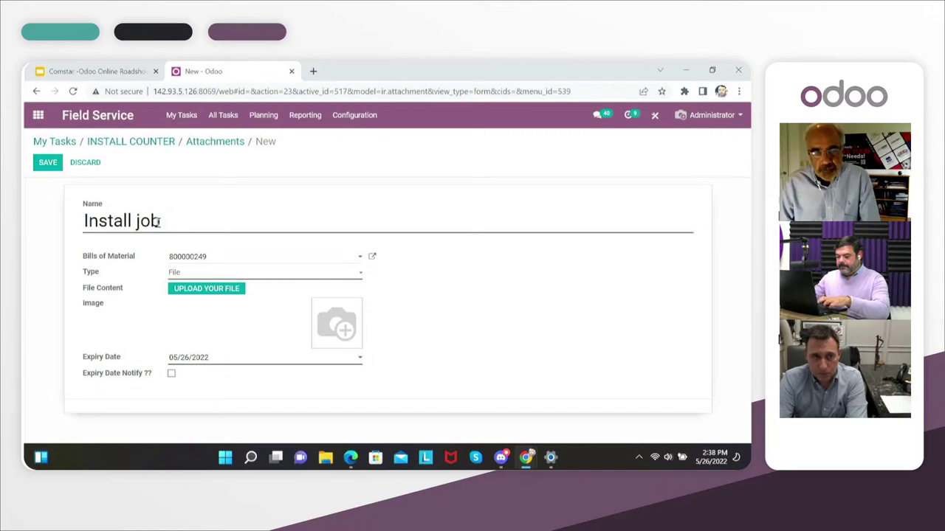
{"action": "type", "text": " Smith House"}
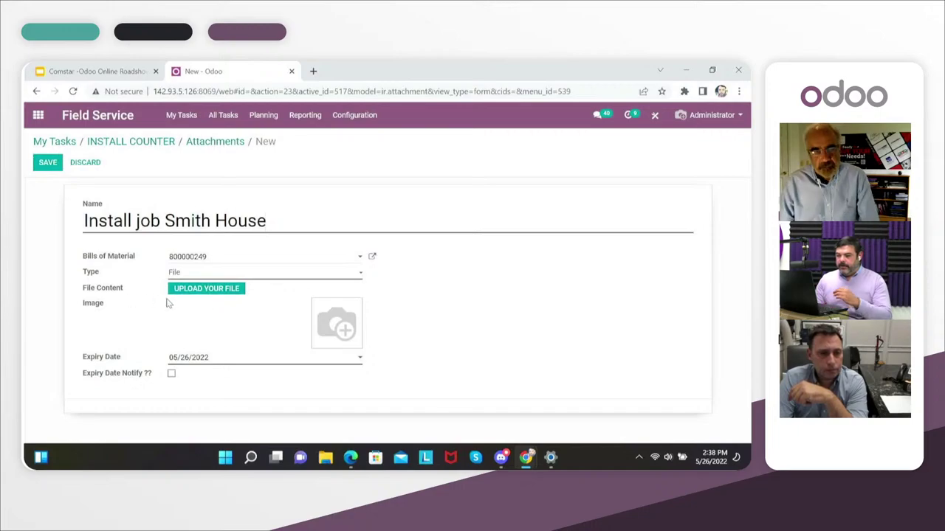
{"action": "left_click", "coordinate": [47, 163]}
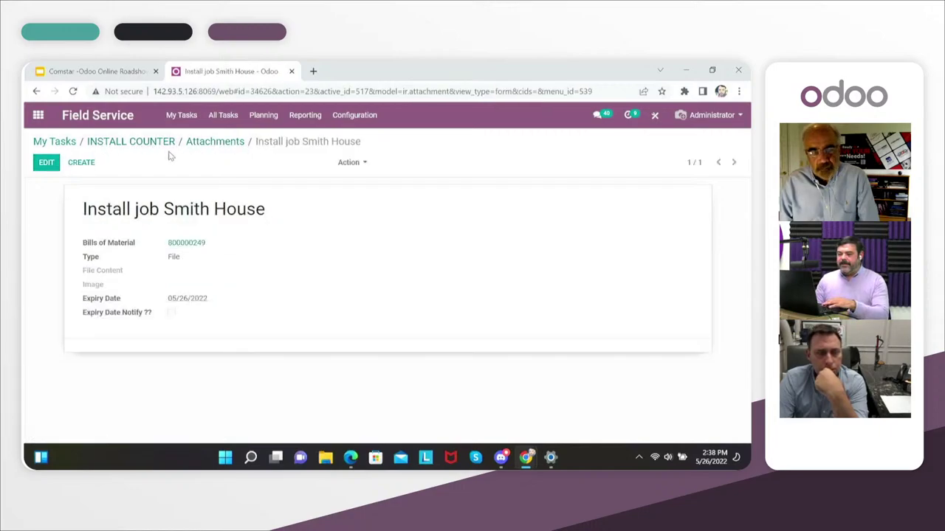
Return to the INSTALL COUNTER task and review its customer details and the BOM components in the templating notes
{"action": "left_click", "coordinate": [146, 148]}
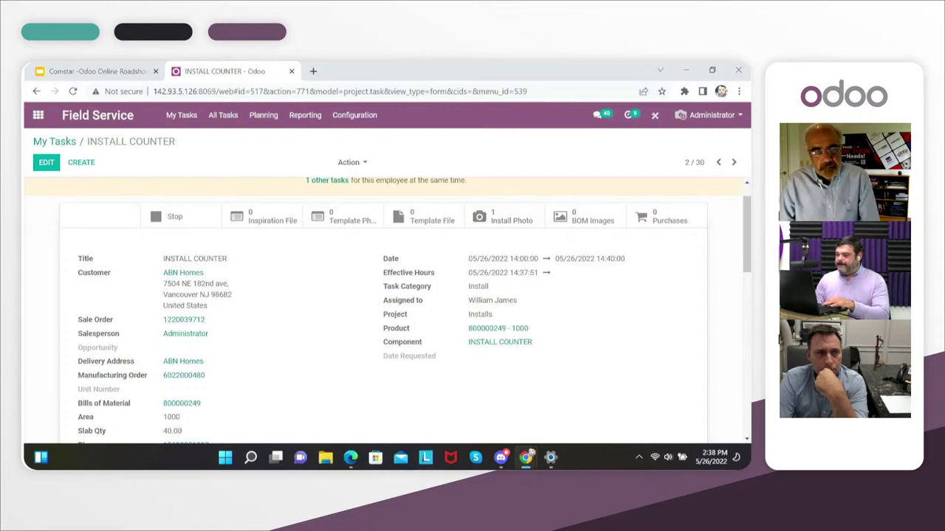
{"action": "scroll", "coordinate": [747, 262], "scroll_direction": "down", "scroll_amount": 1}
{"action": "scroll", "coordinate": [747, 262], "scroll_direction": "down", "scroll_amount": 5}
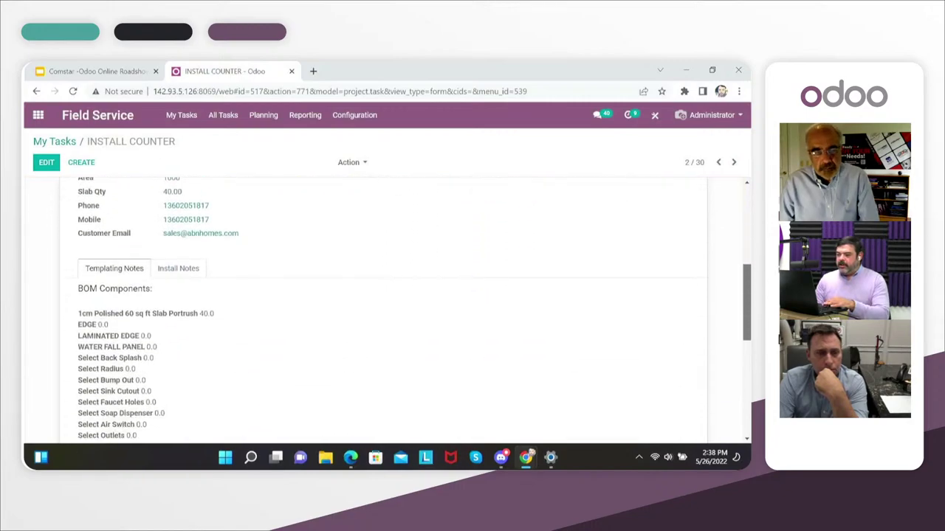
{"action": "scroll", "coordinate": [384, 310], "scroll_direction": "down", "scroll_amount": 1}
{"action": "scroll", "coordinate": [383, 310], "scroll_direction": "up", "scroll_amount": 6}
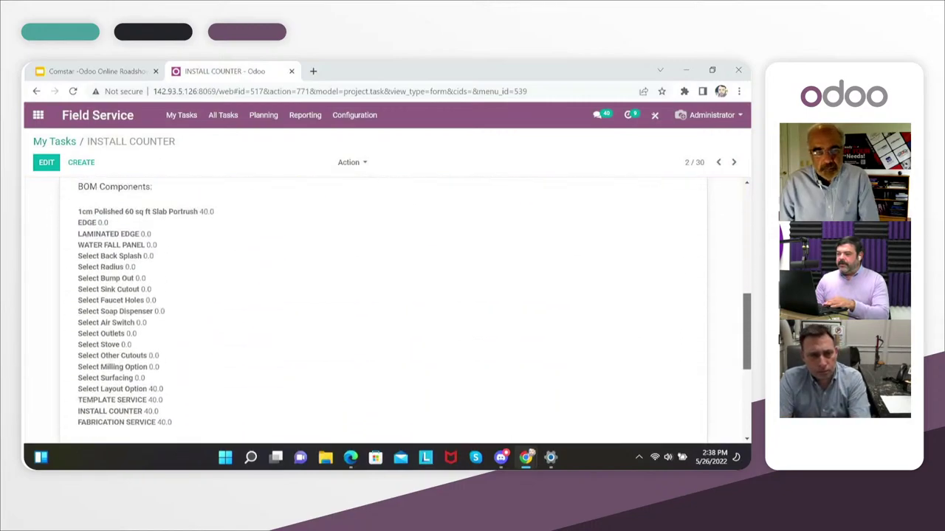
{"action": "scroll", "coordinate": [384, 310], "scroll_direction": "up", "scroll_amount": 4}
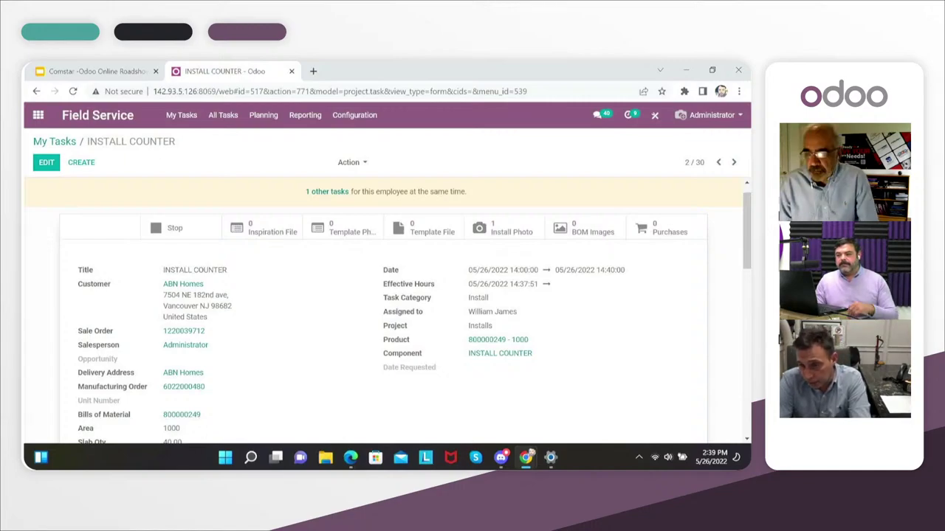
Stop the INSTALL COUNTER task's timer, saving 00:15 hours as time spent, and mark the task as done
{"action": "left_click", "coordinate": [177, 230]}
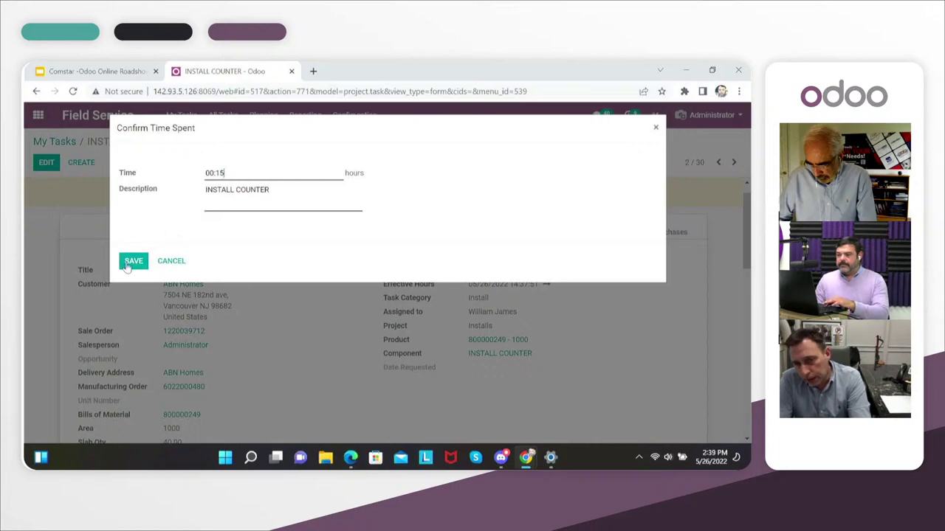
{"action": "left_click", "coordinate": [127, 268]}
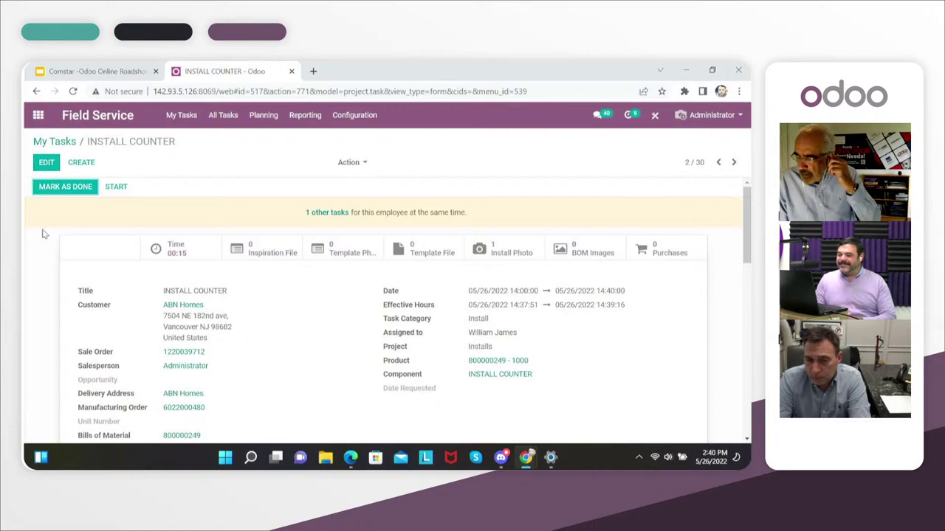
{"action": "left_click", "coordinate": [73, 193]}
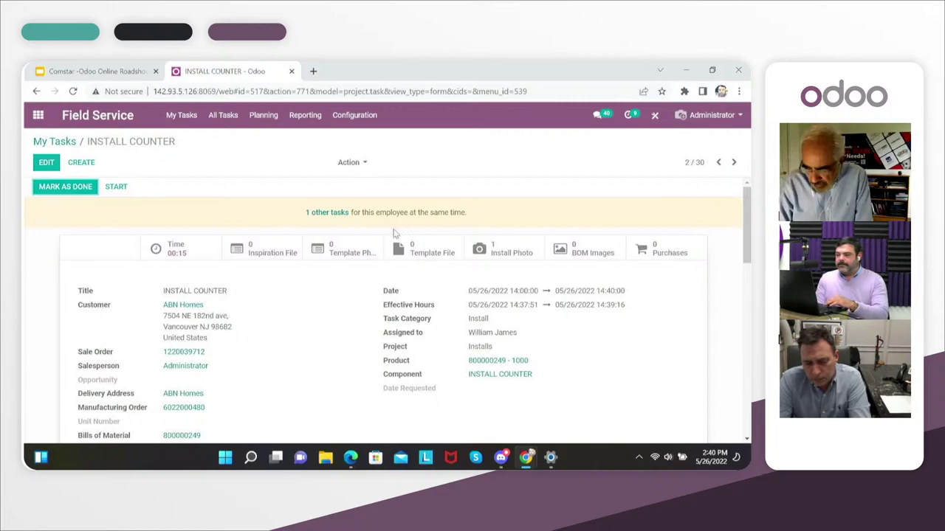
{"action": "mouse_move", "coordinate": [746, 242]}
{"action": "left_mouse_down"}
{"action": "mouse_move", "coordinate": [745, 278]}
{"action": "mouse_move", "coordinate": [744, 235]}
{"action": "left_mouse_up"}
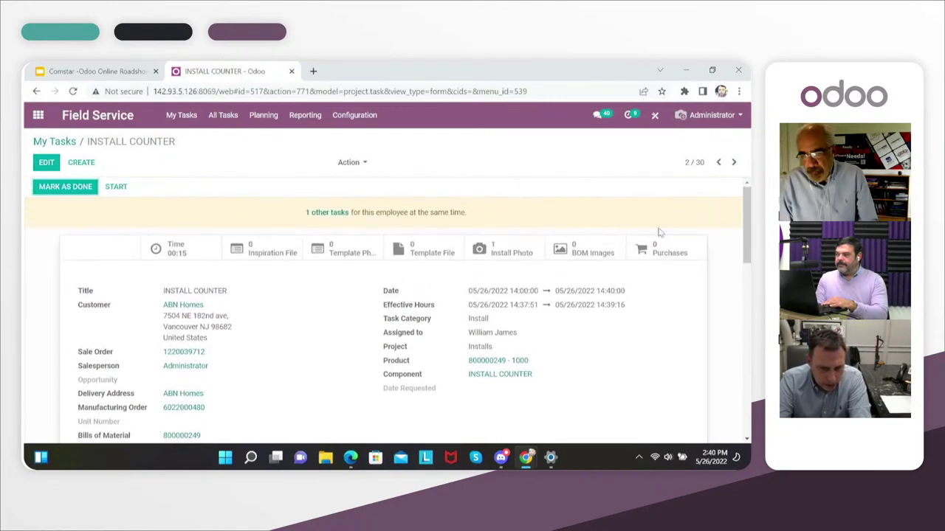
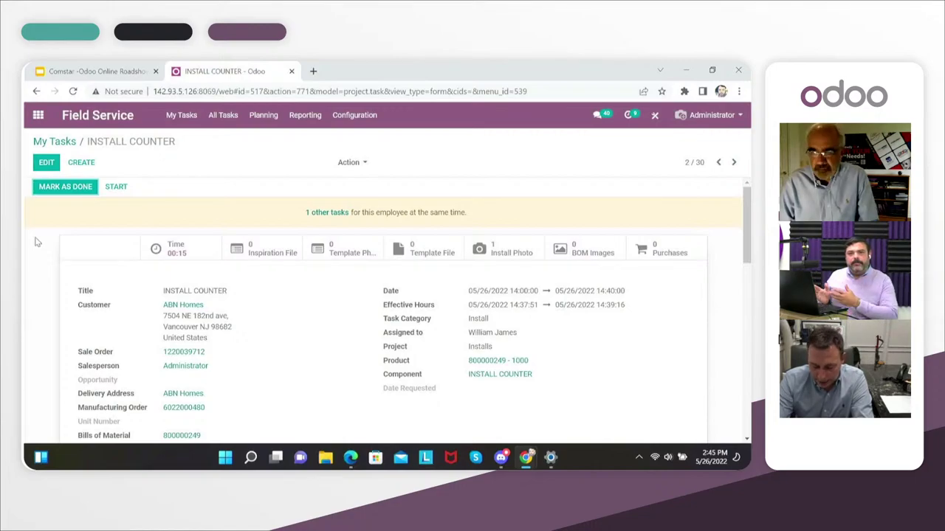
{"action": "left_click", "coordinate": [63, 191]}
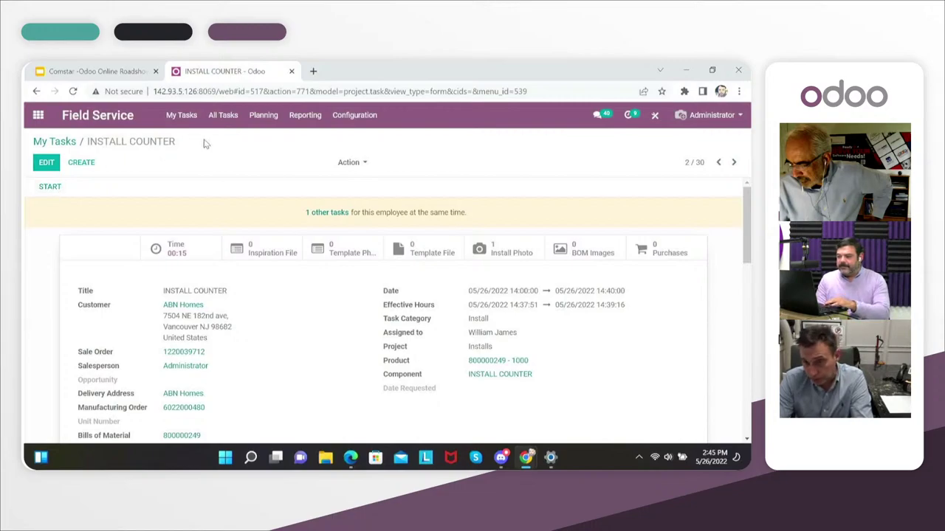
Open the most recent ABN Homes sales order, created 05/26/2022 at 14:25, from the Sales quotations
{"action": "left_click", "coordinate": [38, 116]}
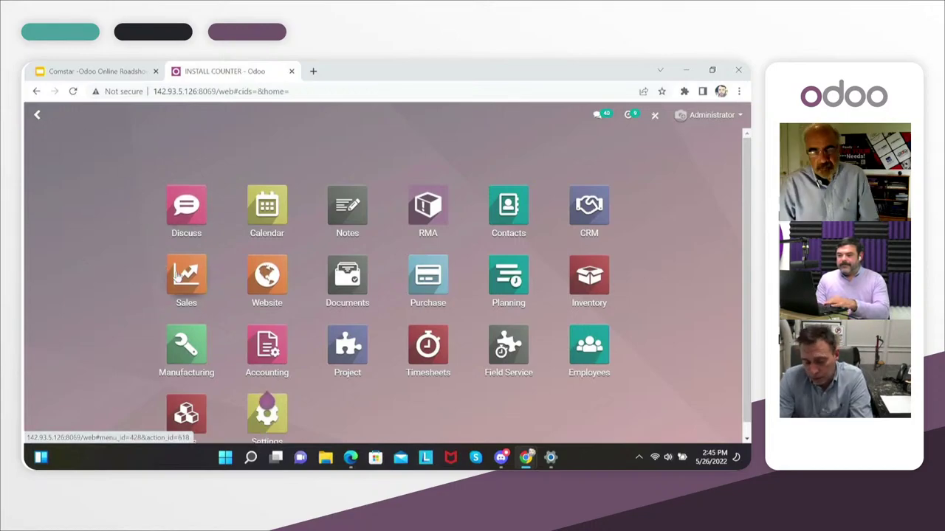
{"action": "left_click", "coordinate": [177, 275]}
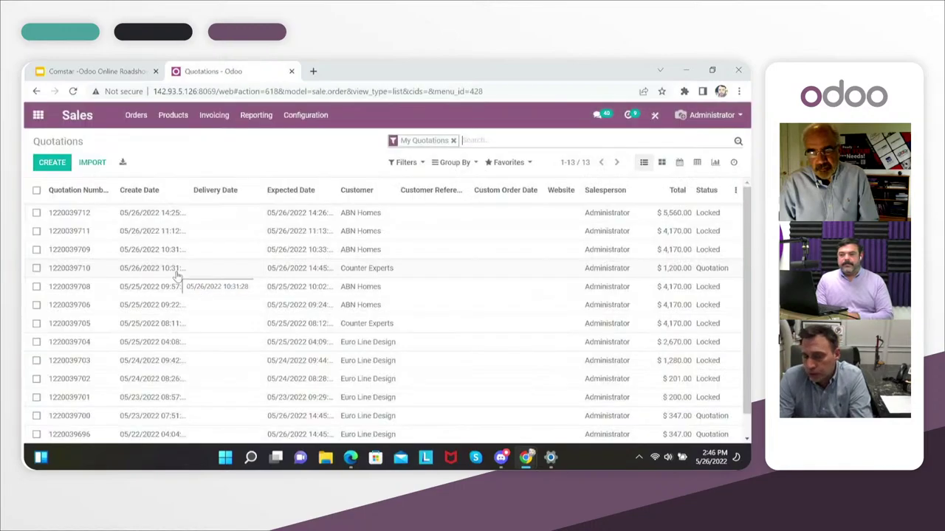
{"action": "left_click", "coordinate": [173, 214]}
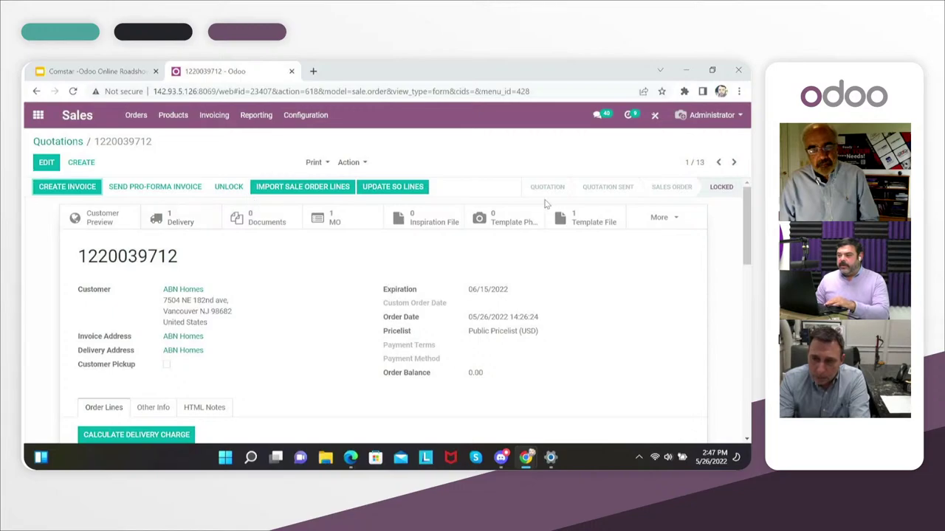
{"action": "mouse_move", "coordinate": [746, 228]}
{"action": "left_mouse_down"}
{"action": "mouse_move", "coordinate": [746, 310]}
{"action": "mouse_move", "coordinate": [745, 229]}
{"action": "left_mouse_up"}
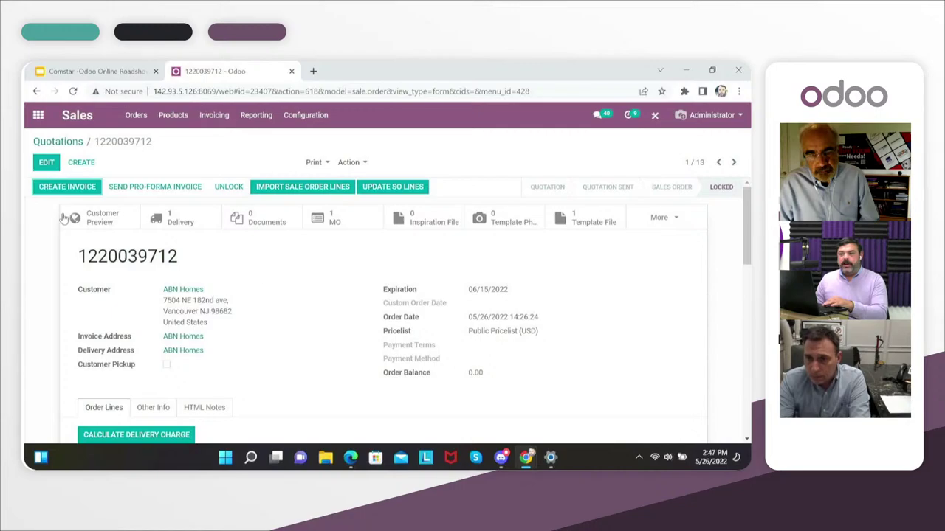
Create a regular invoice from the sales order without deducting down payments and view the draft invoice
{"action": "left_click", "coordinate": [54, 189]}
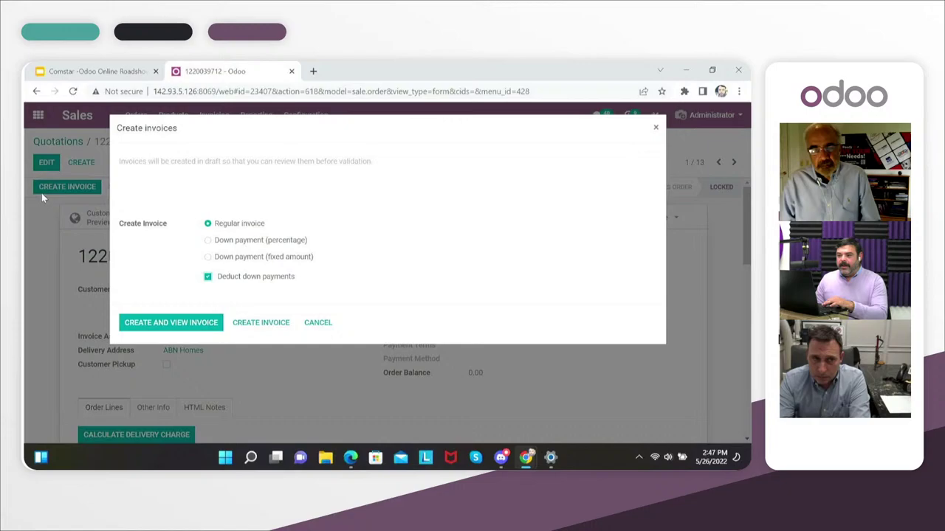
{"action": "left_click", "coordinate": [208, 277]}
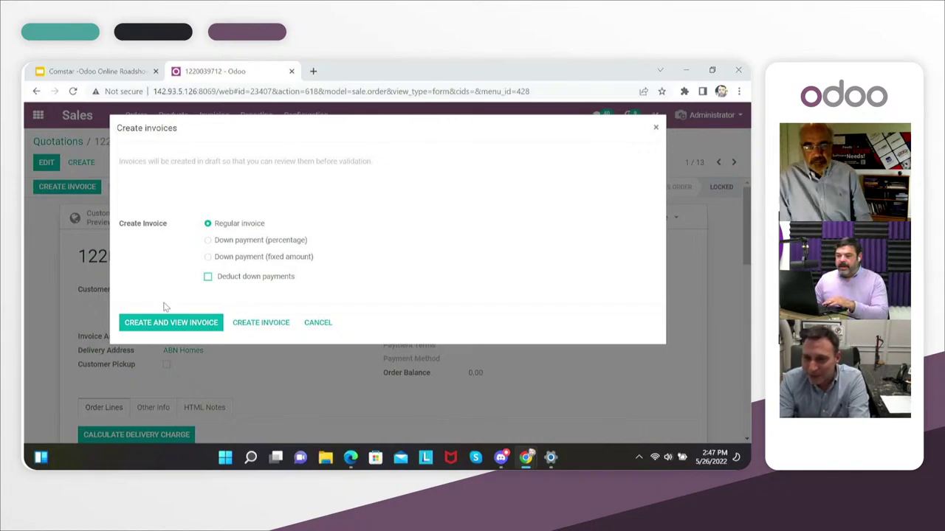
{"action": "left_click", "coordinate": [161, 327]}
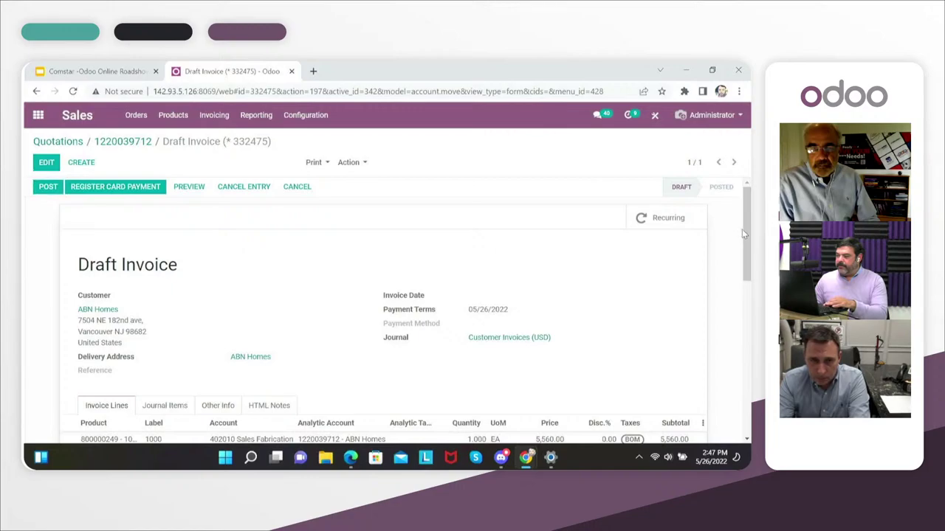
{"action": "mouse_move", "coordinate": [748, 257]}
{"action": "left_mouse_down"}
{"action": "mouse_move", "coordinate": [748, 353]}
{"action": "mouse_move", "coordinate": [747, 261]}
{"action": "left_mouse_up"}
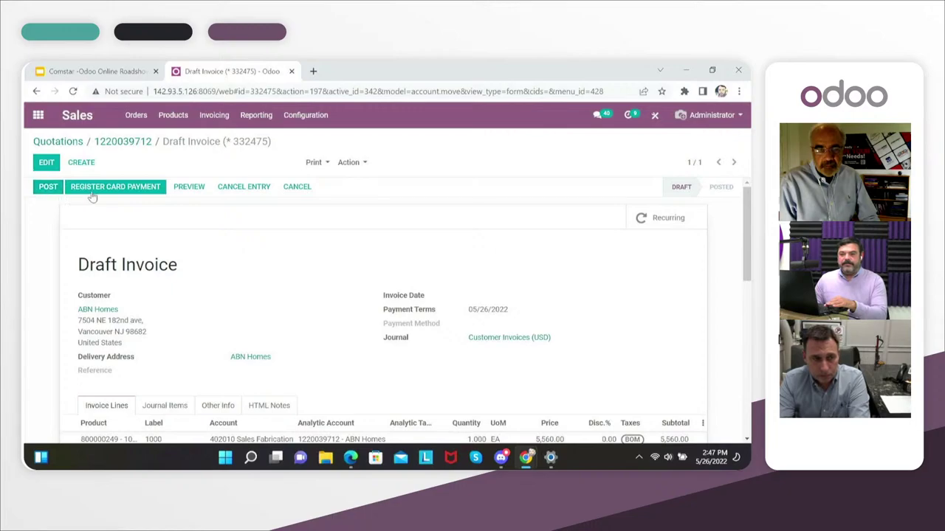
Switch to the Google Slides presentation and restart its slideshow in full screen from the Agenda slide highlighting Customer Success Story
{"action": "left_click", "coordinate": [38, 117]}
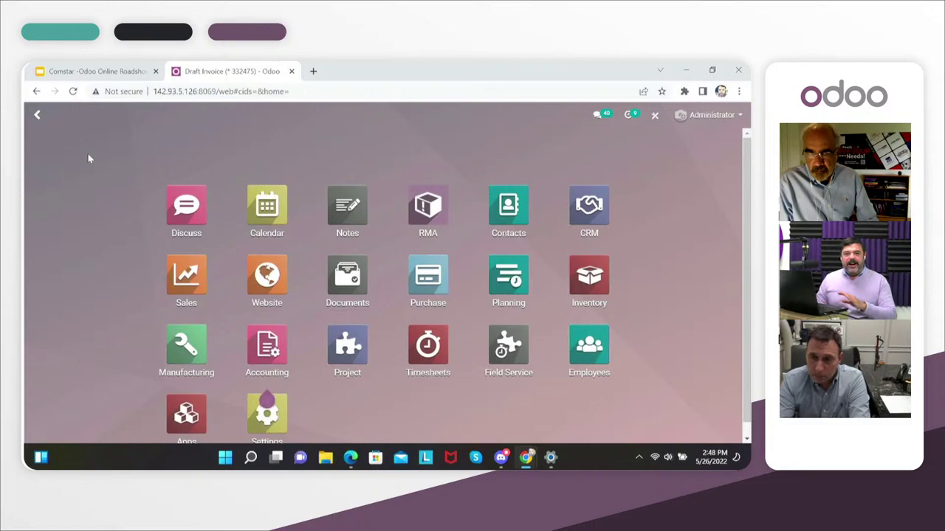
{"action": "left_click", "coordinate": [79, 73]}
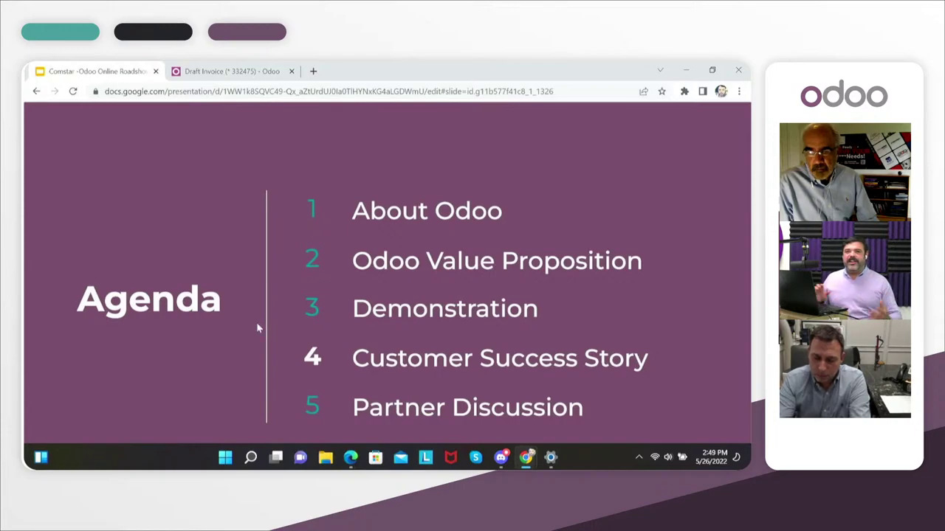
{"action": "key", "text": "Escape"}
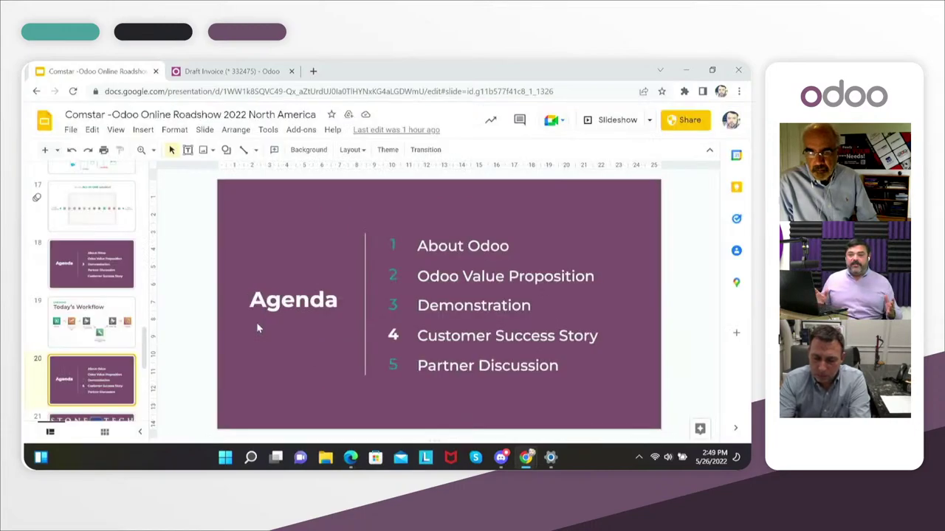
{"action": "key", "text": "F11"}
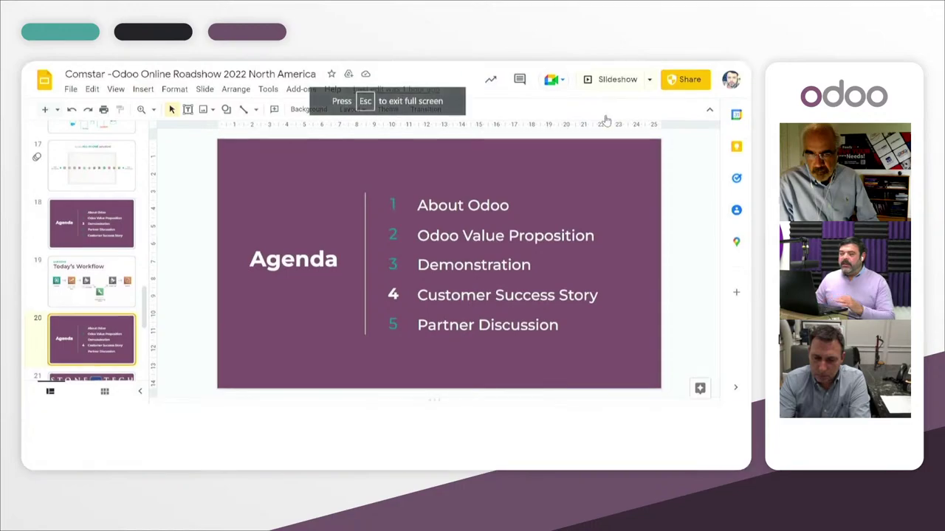
{"action": "key", "text": "ctrl+F5"}
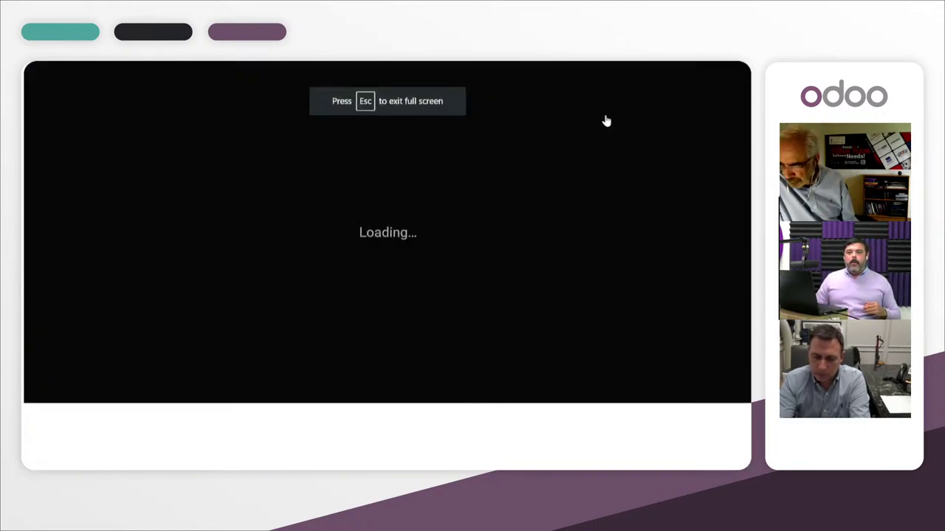